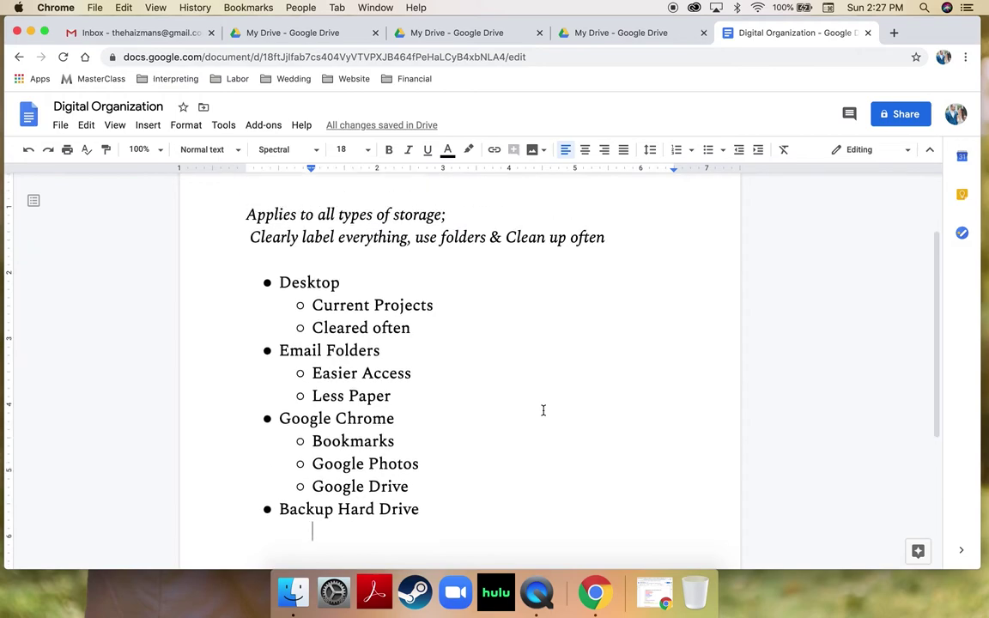
# Review the digital organization outline, highlighting "Clearly label everything", "use folders" and "Clean up often" in the storage guidelines.
pyautogui.scroll(2, 460, 386)
pyautogui.scroll(1, 456, 378)
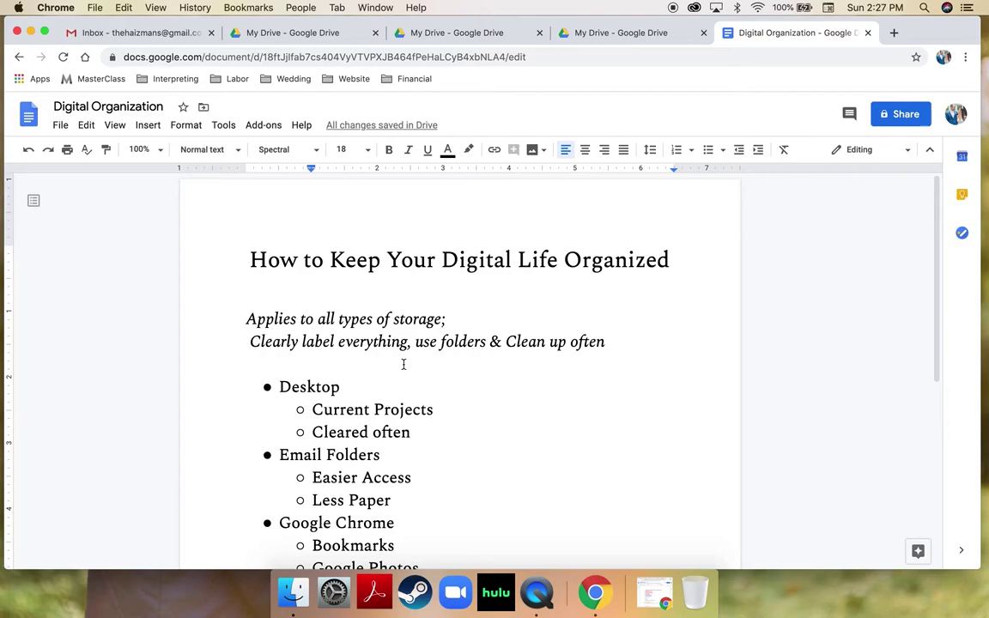
pyautogui.moveTo(408, 342); pyautogui.dragTo(234, 333)
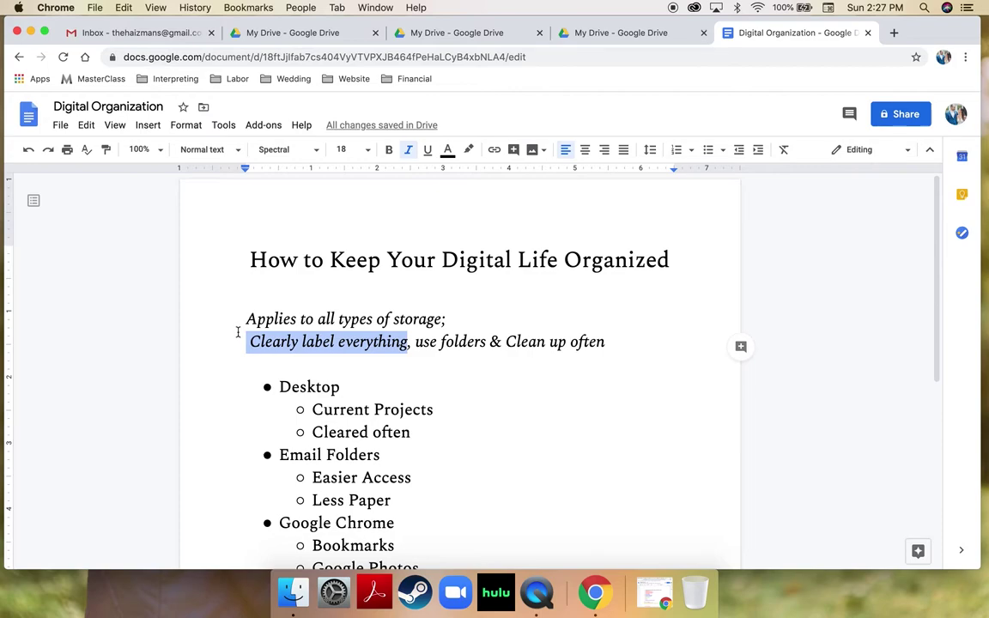
pyautogui.click(483, 339)
pyautogui.moveTo(483, 339); pyautogui.dragTo(404, 346)
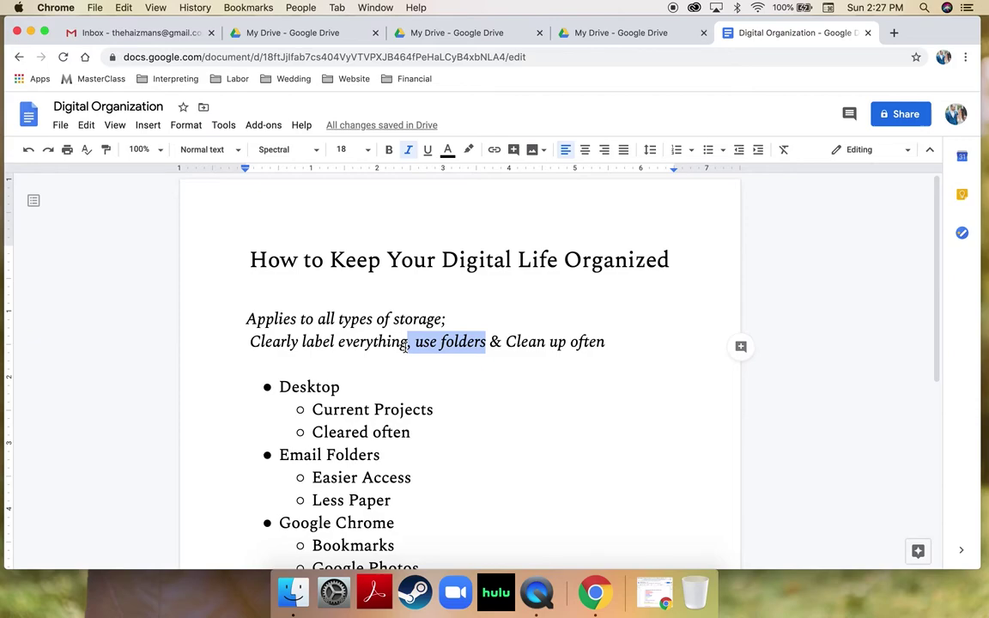
pyautogui.click(513, 347)
pyautogui.moveTo(611, 343); pyautogui.dragTo(507, 345)
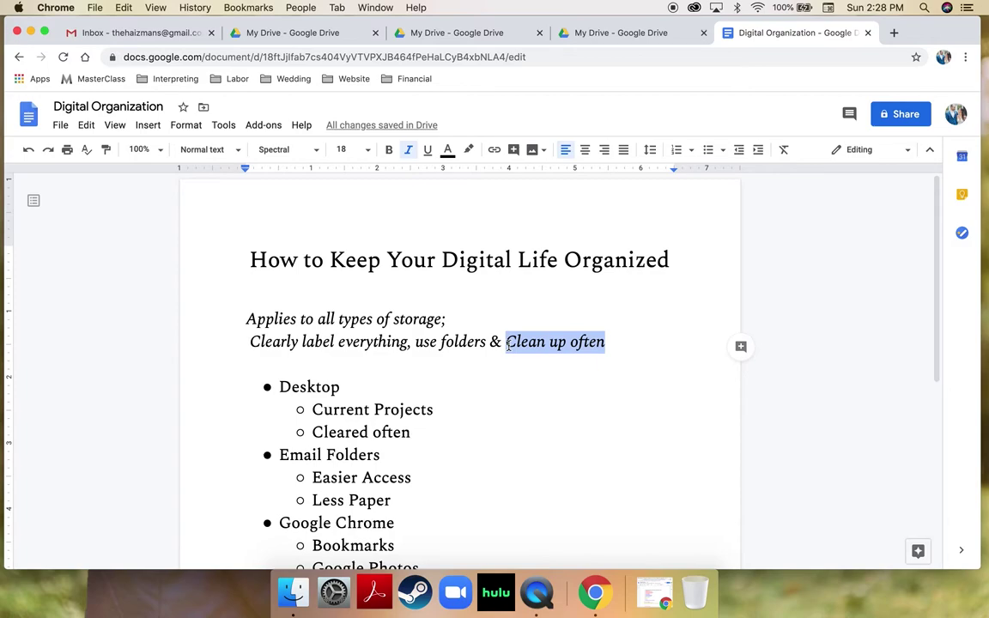
pyautogui.click(629, 355)
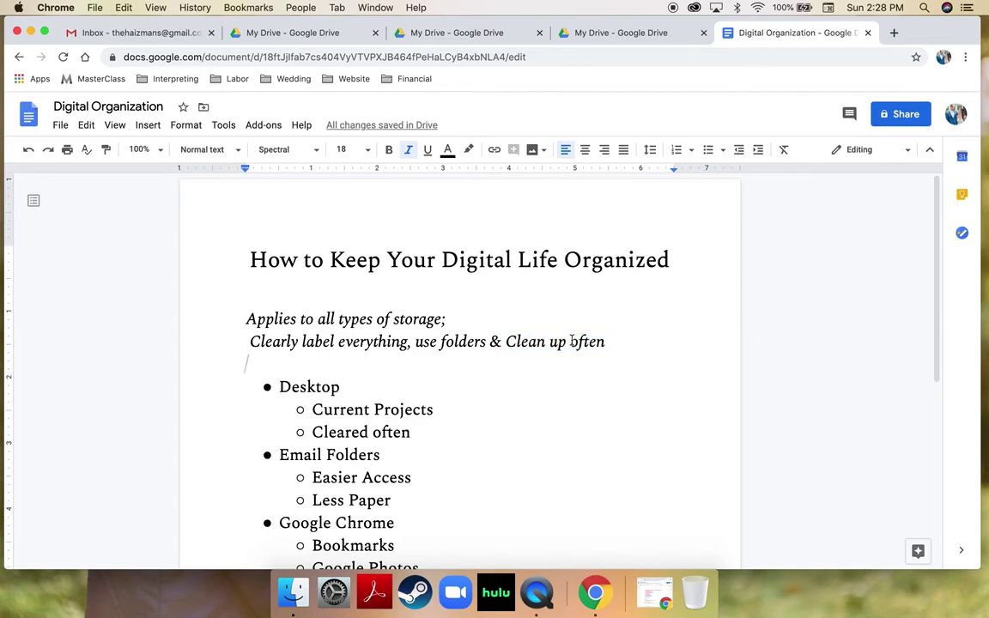
pyautogui.scroll(-2, 515, 341)
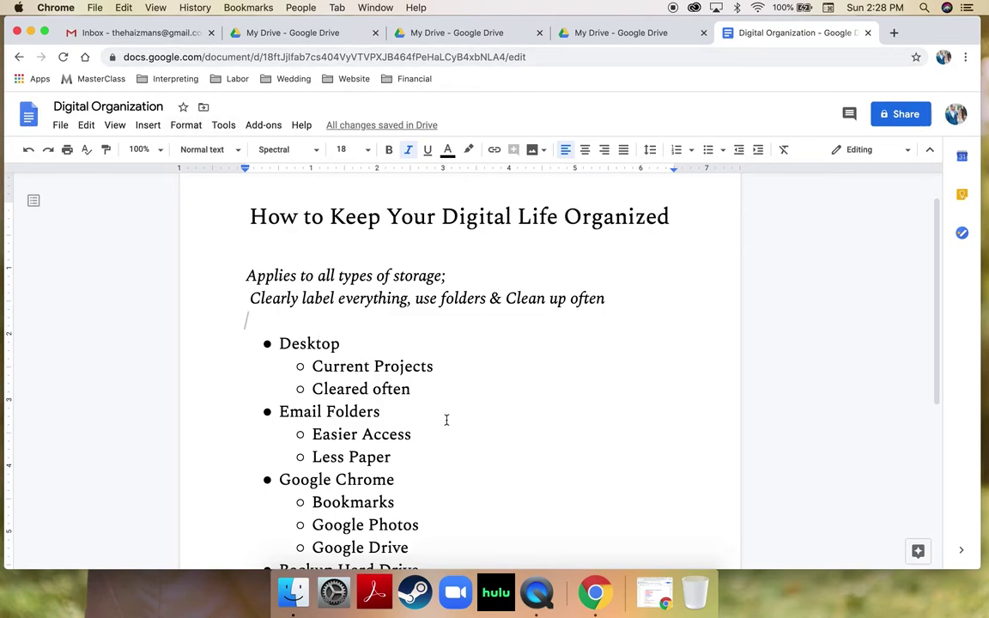
pyautogui.scroll(-2, 447, 420)
pyautogui.scroll(1, 446, 420)
pyautogui.scroll(-1, 447, 420)
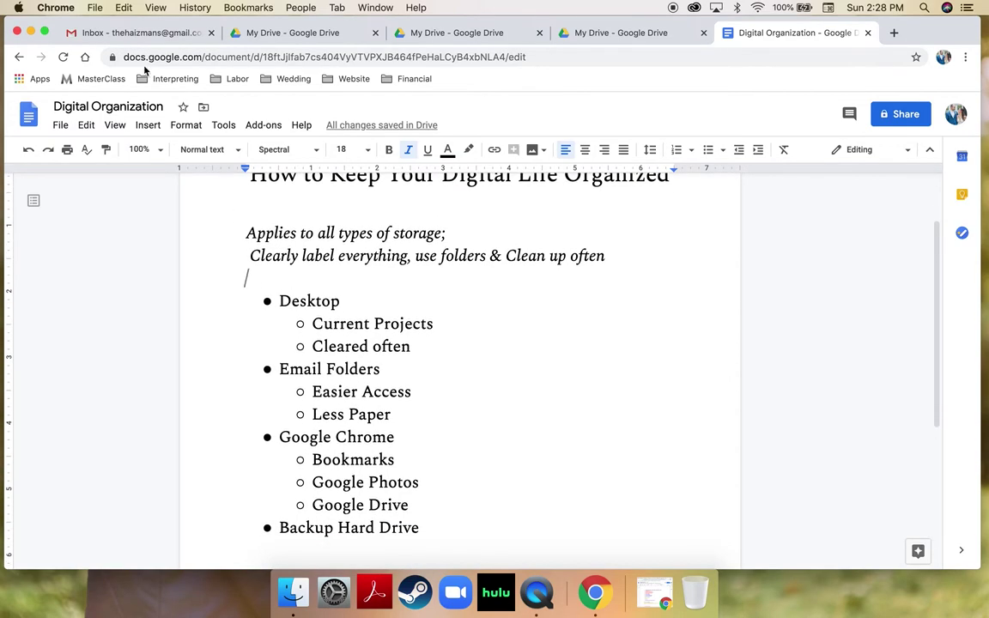
# Minimize the document's browser window to expose the desktop and inspect the Dock options for Hulu without changing them.
pyautogui.click(30, 32)
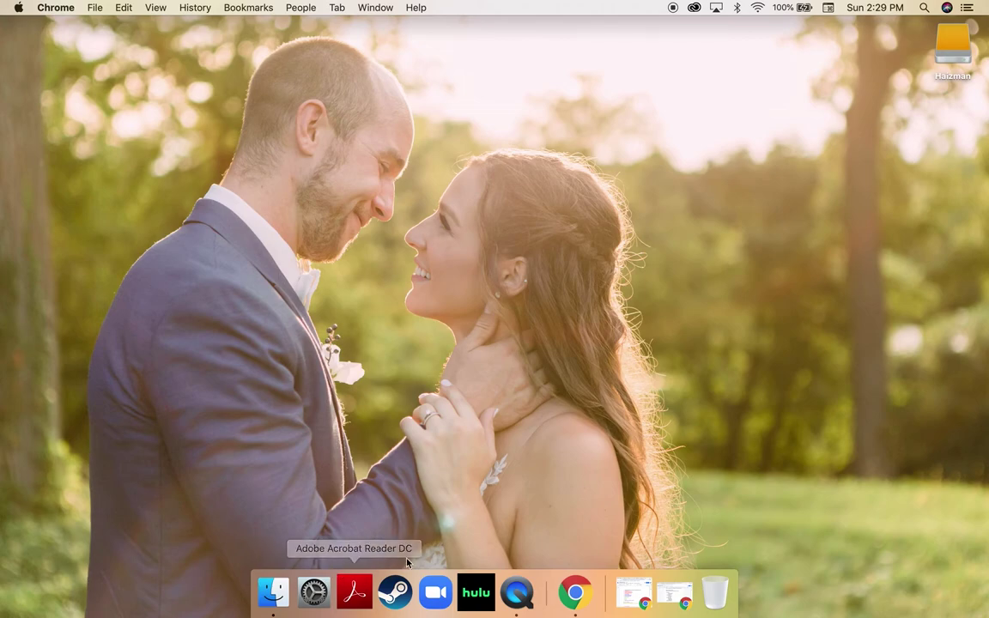
pyautogui.rightClick(475, 598)
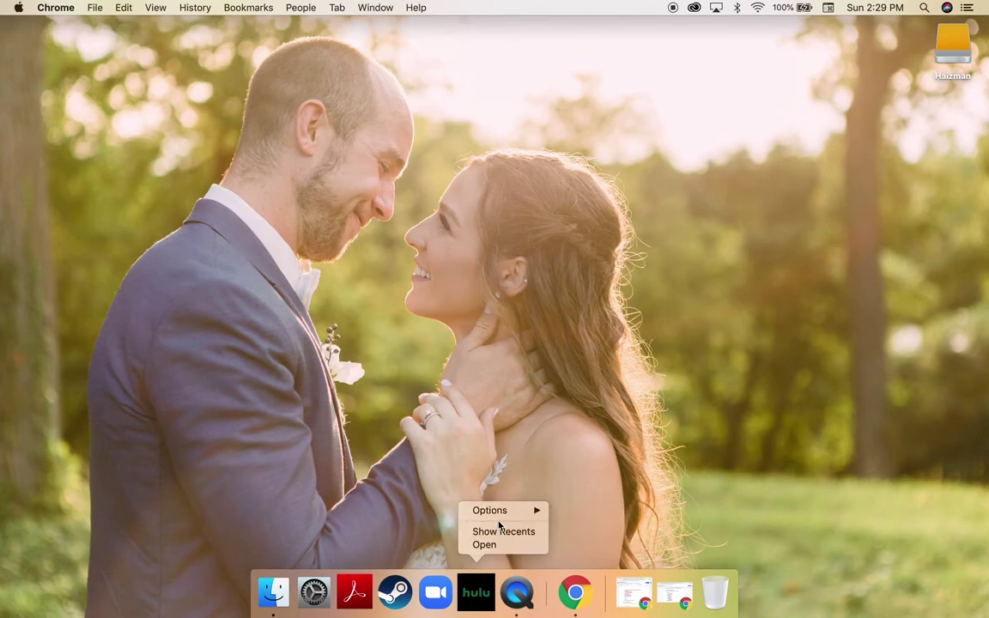
pyautogui.moveTo(508, 513)
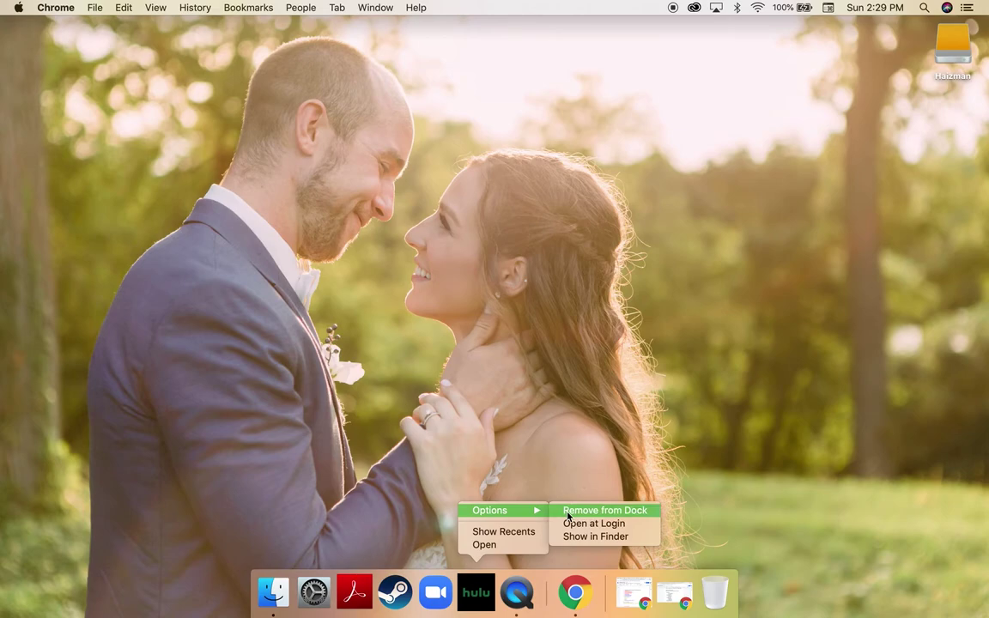
pyautogui.click(417, 447)
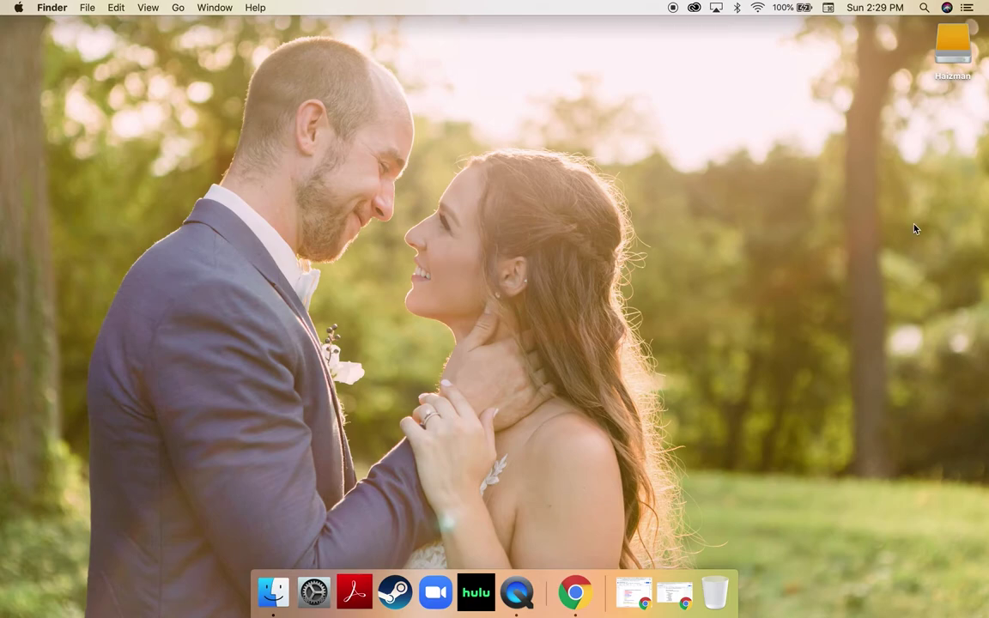
# Create a new folder on the desktop and name it Taxes 2020.
pyautogui.rightClick(934, 131)
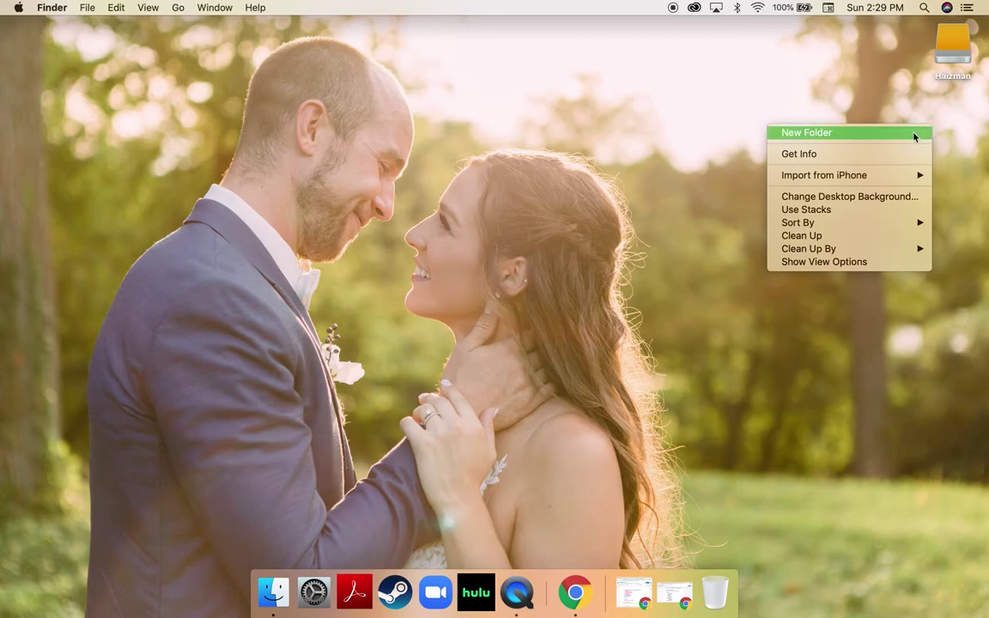
pyautogui.click(890, 136)
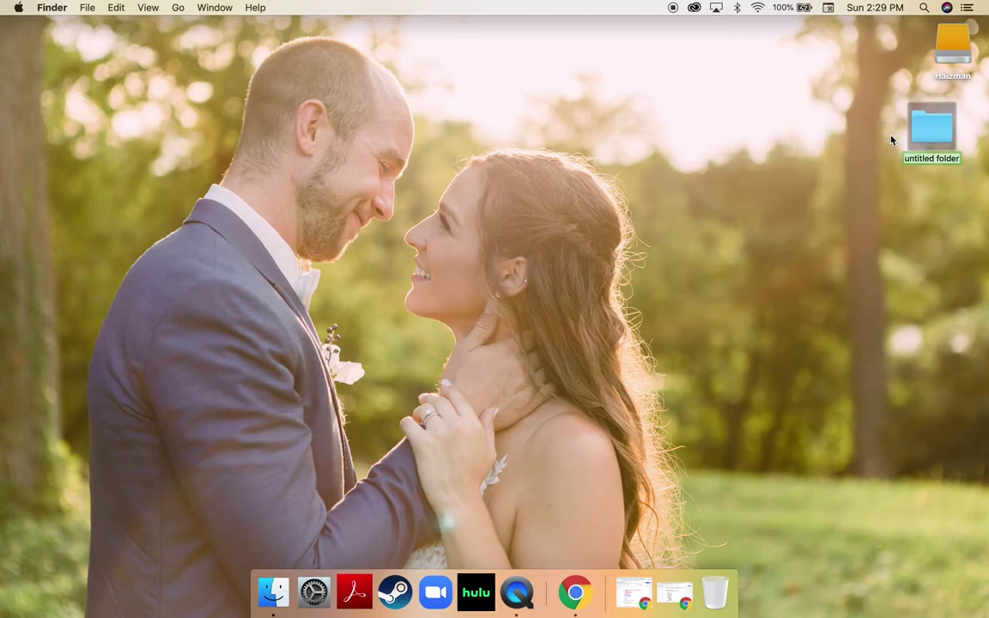
pyautogui.write('Taxes 2020')
pyautogui.press('Return')
# Reposition the Taxes 2020 folder on the desktop just below the external hard drive.
pyautogui.moveTo(943, 132); pyautogui.dragTo(956, 143)
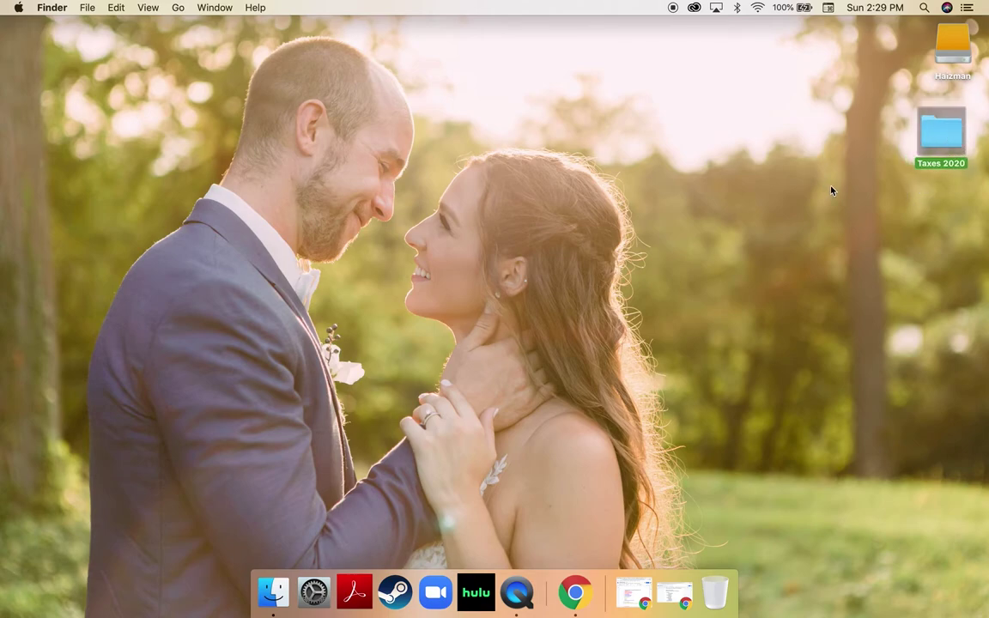
pyautogui.moveTo(943, 136); pyautogui.dragTo(910, 131)
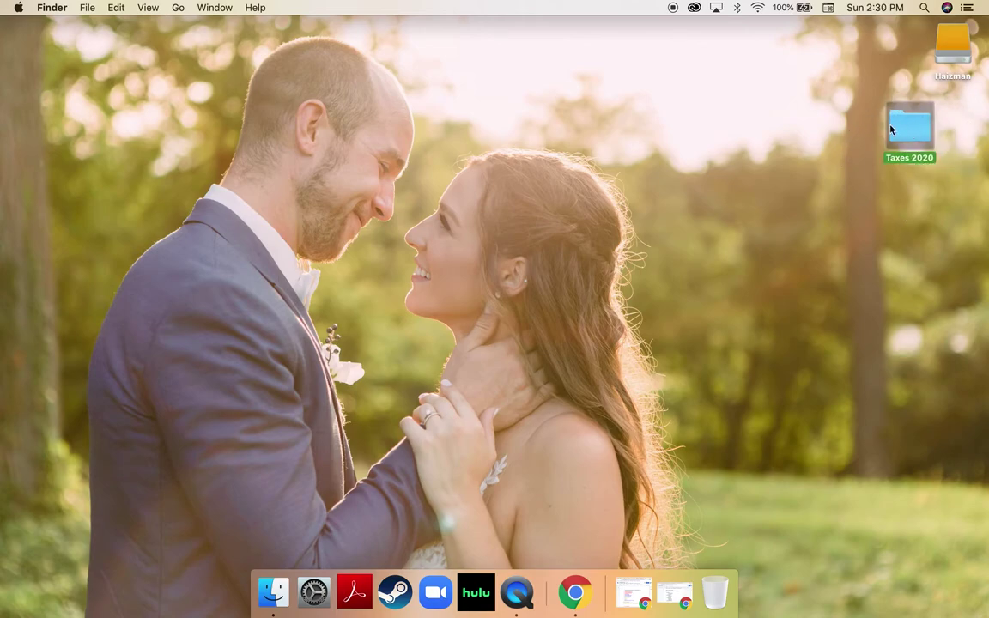
pyautogui.moveTo(892, 129); pyautogui.dragTo(949, 41)
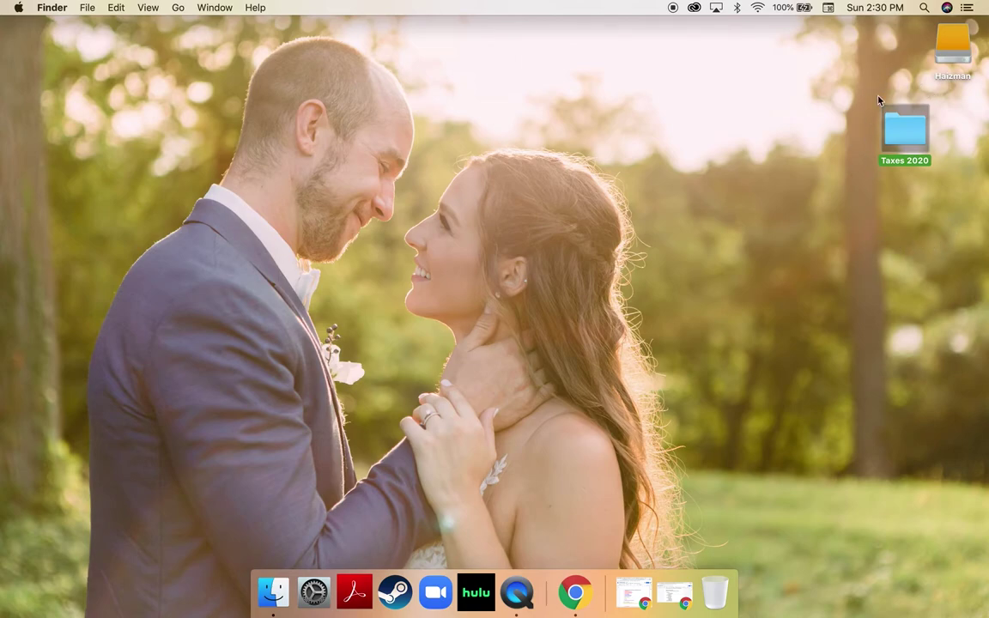
pyautogui.moveTo(904, 144); pyautogui.dragTo(946, 137)
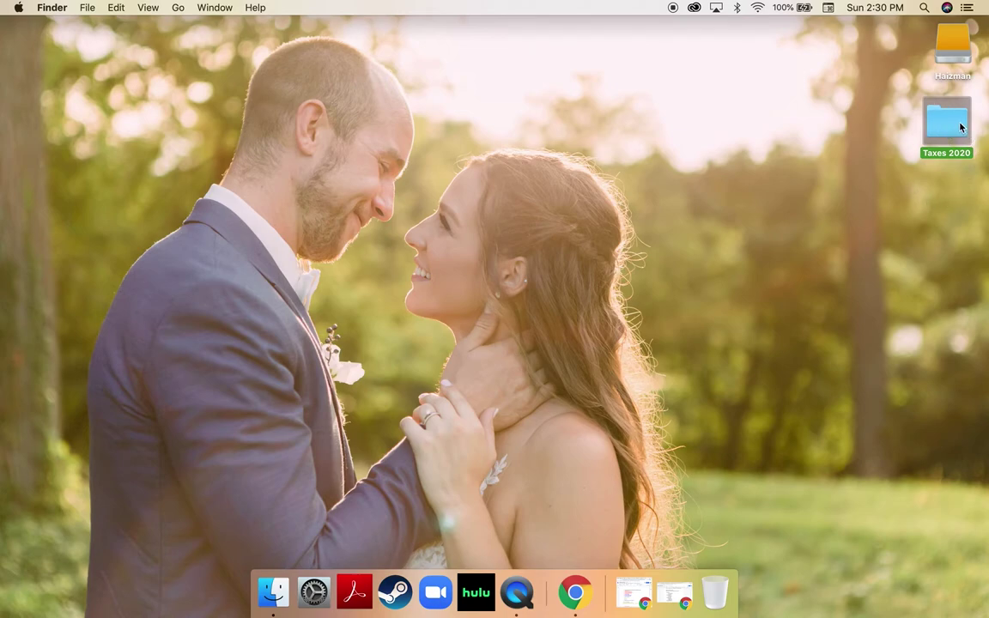
# Move the Taxes 2020 folder to the Trash and empty the Trash.
pyautogui.moveTo(960, 127); pyautogui.dragTo(721, 599)
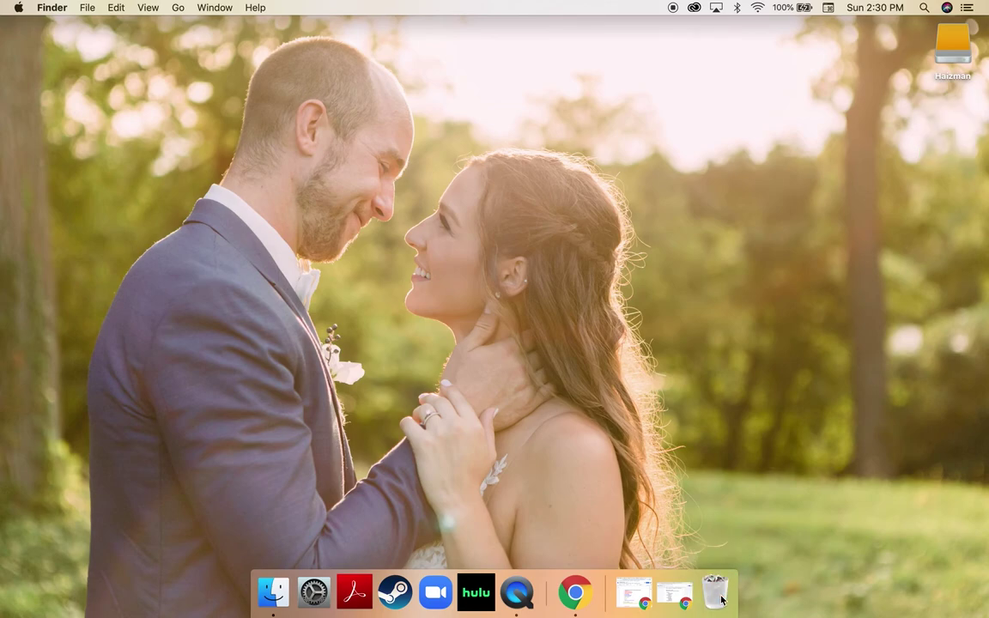
pyautogui.click(721, 599)
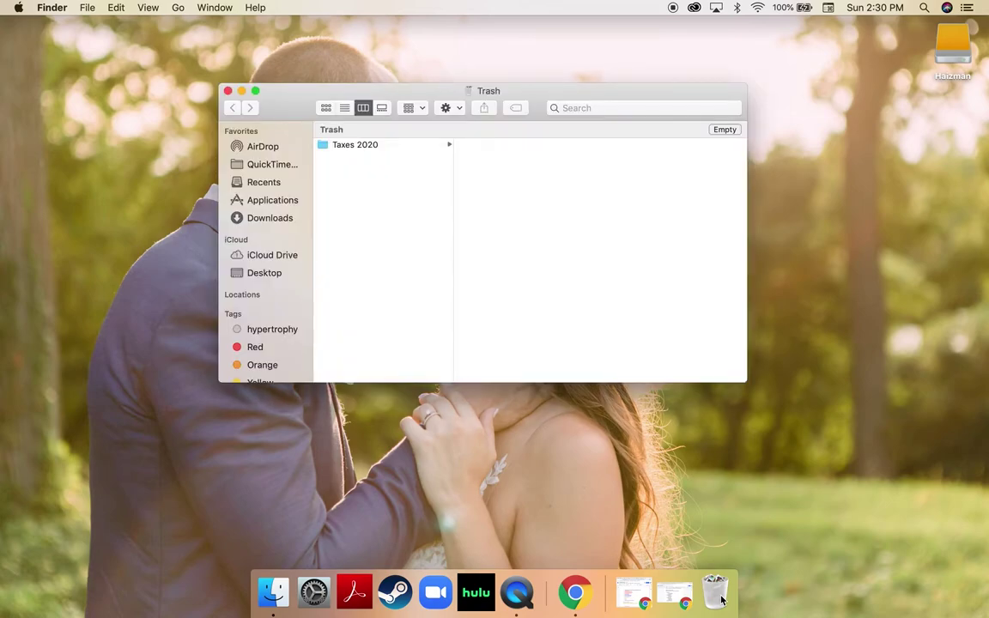
pyautogui.click(725, 130)
pyautogui.click(586, 212)
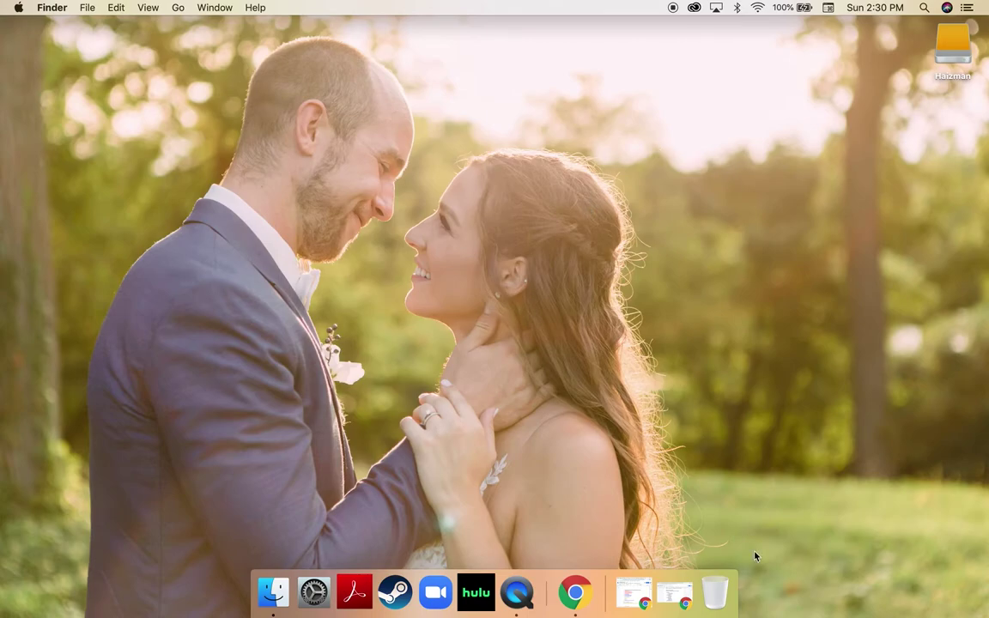
# Restore the minimized Digital Organization document and highlight the Email Folders heading in the outline.
pyautogui.click(675, 592)
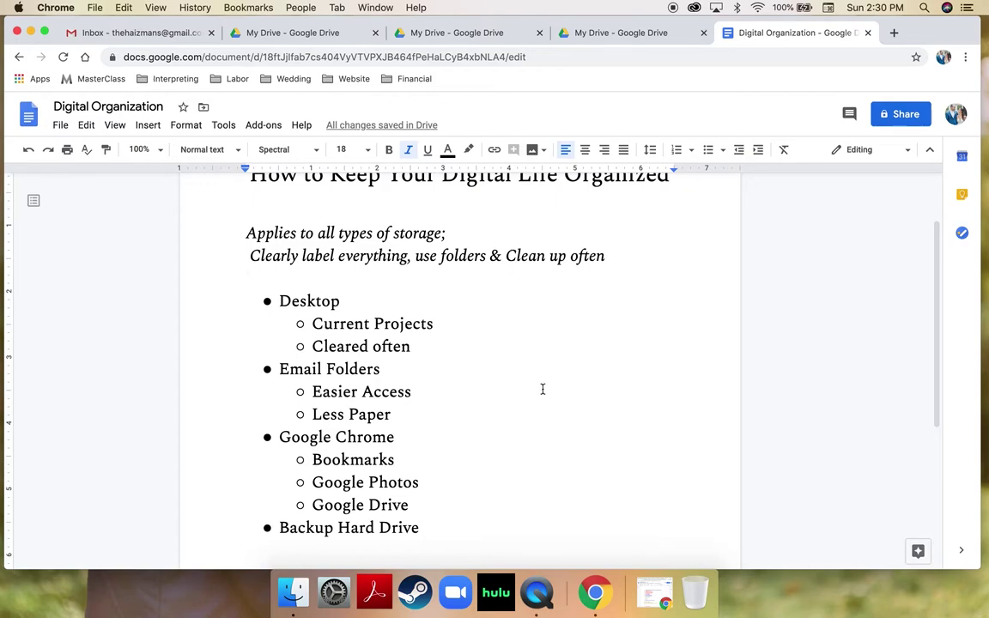
pyautogui.scroll(-3, 466, 347)
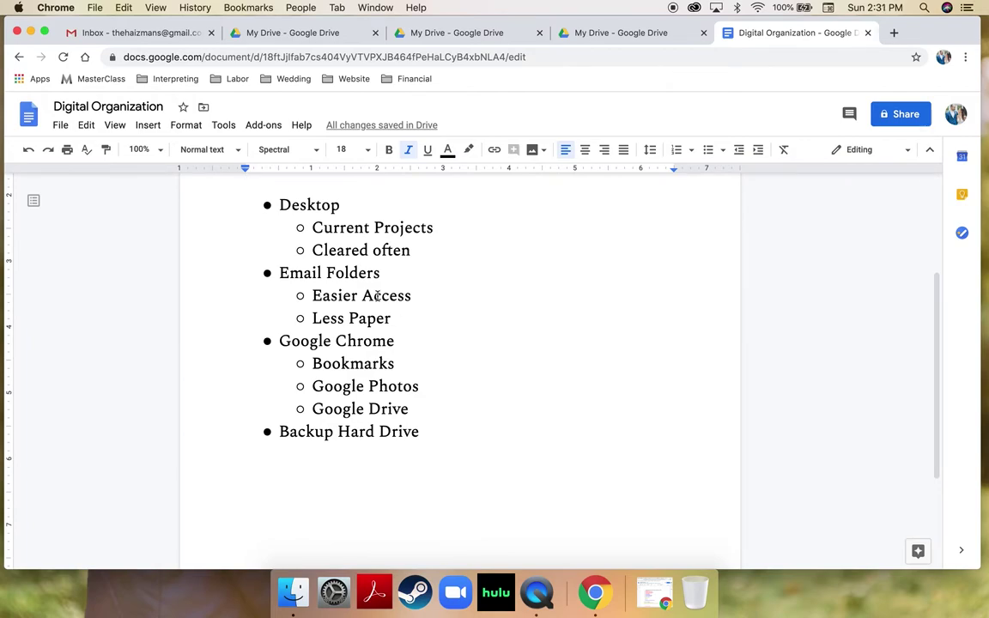
pyautogui.moveTo(274, 272); pyautogui.dragTo(394, 284)
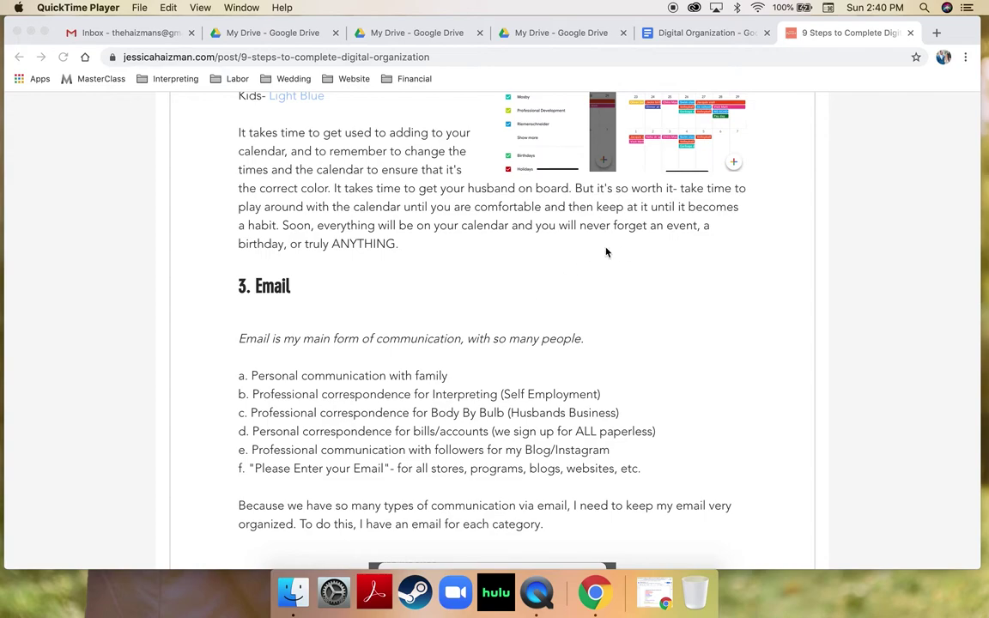
# Read the Email section of the 9 Steps to Complete Digital Organization post, highlighting "Personal communication with family".
pyautogui.scroll(-2, 554, 262)
pyautogui.scroll(-1, 554, 263)
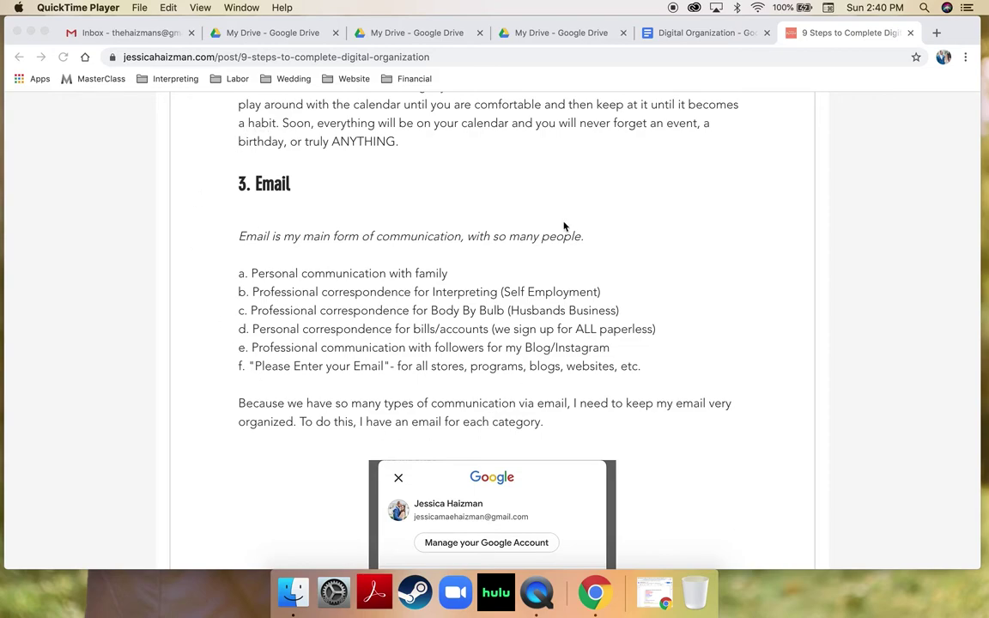
pyautogui.scroll(-3, 223, 371)
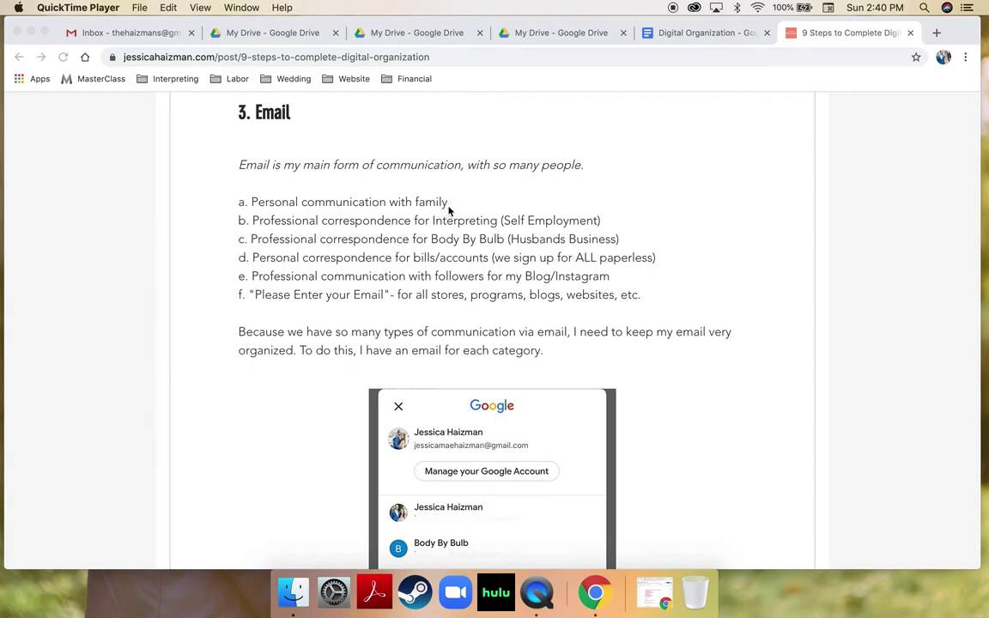
pyautogui.click(412, 202)
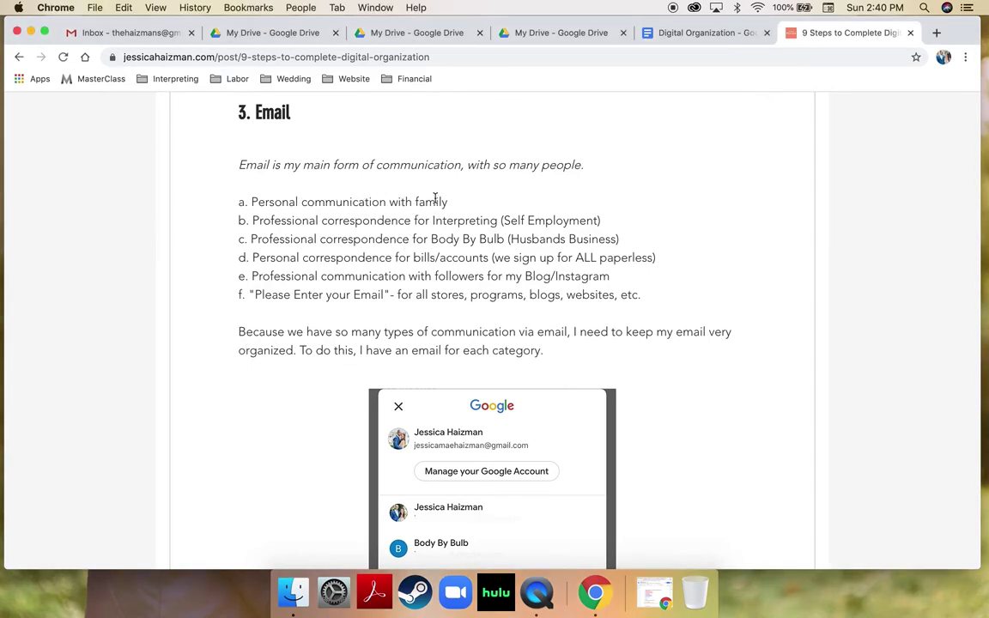
pyautogui.moveTo(454, 202); pyautogui.dragTo(244, 206)
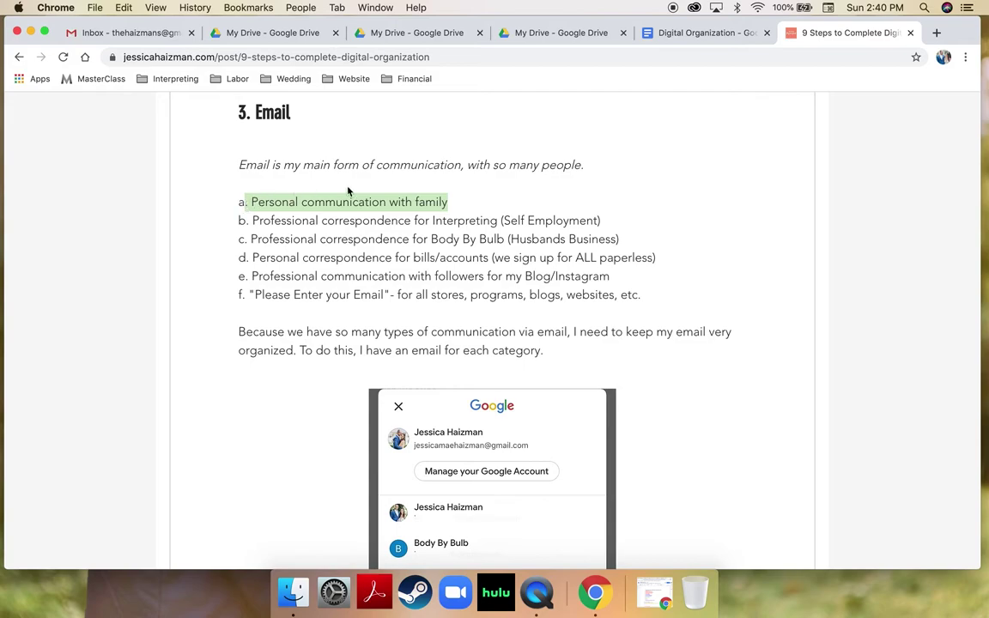
pyautogui.scroll(-1, 333, 234)
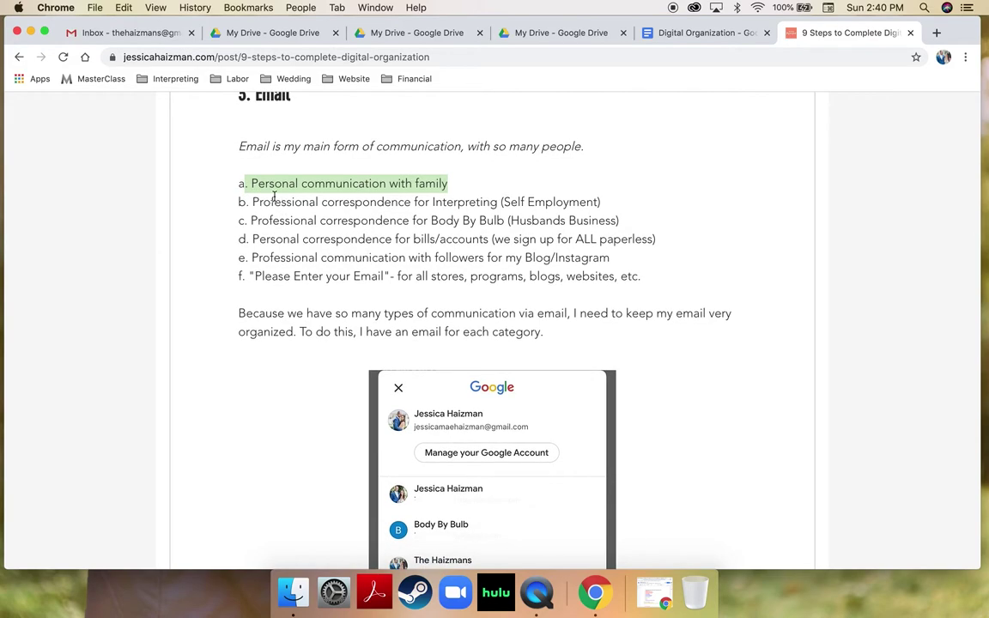
pyautogui.click(431, 176)
pyautogui.scroll(-2, 379, 214)
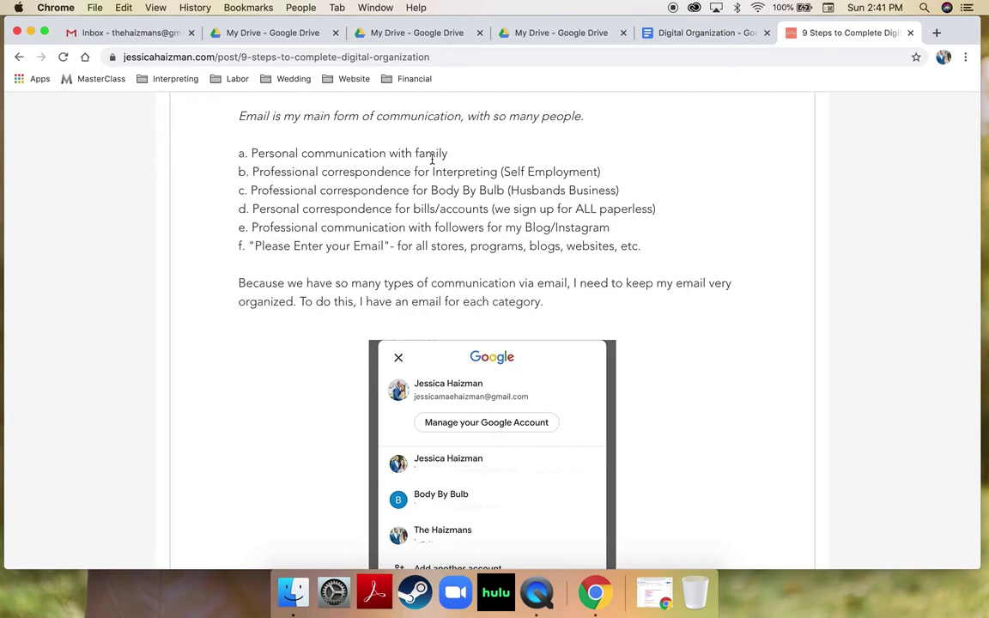
# Examine the remaining email categories, highlighting the Interpreting, Body By Bulb and "Please Enter your Email" entries in the list.
pyautogui.click(404, 172)
pyautogui.moveTo(403, 171); pyautogui.dragTo(608, 178)
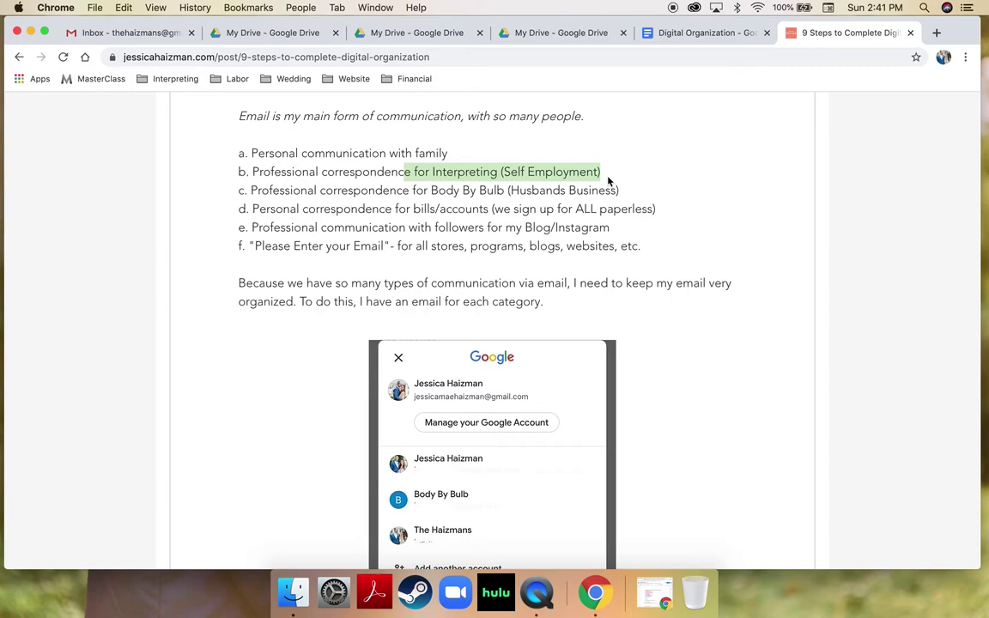
pyautogui.click(419, 189)
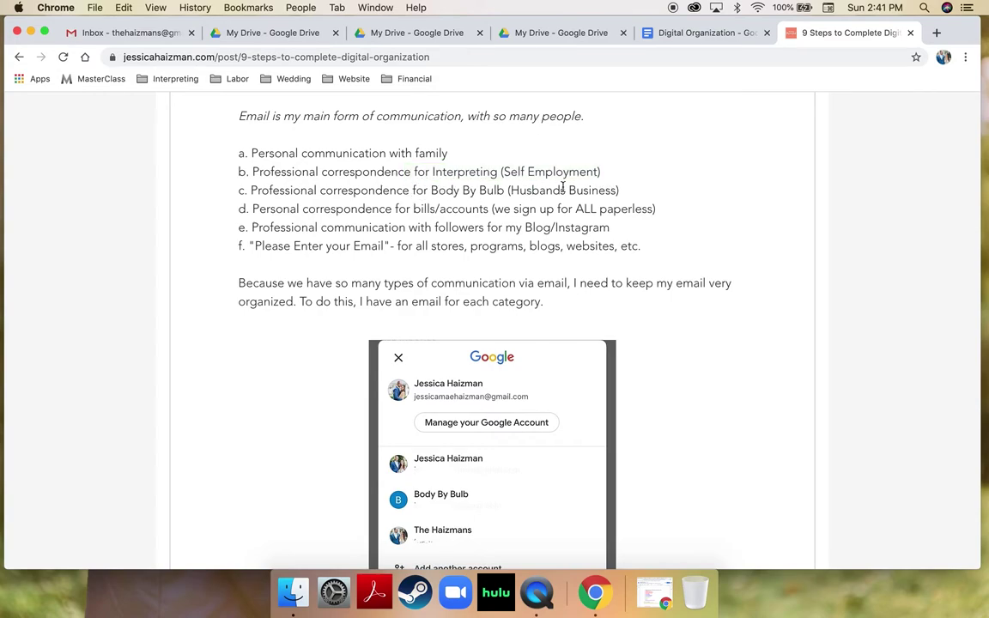
pyautogui.moveTo(625, 190); pyautogui.dragTo(375, 190)
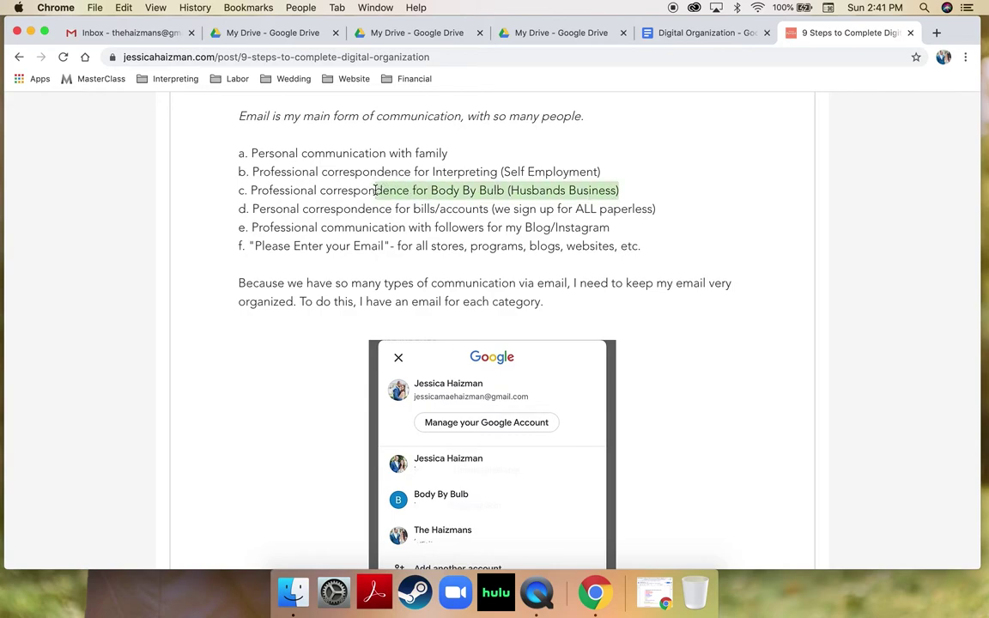
pyautogui.scroll(-2, 433, 191)
pyautogui.moveTo(618, 165); pyautogui.dragTo(384, 181)
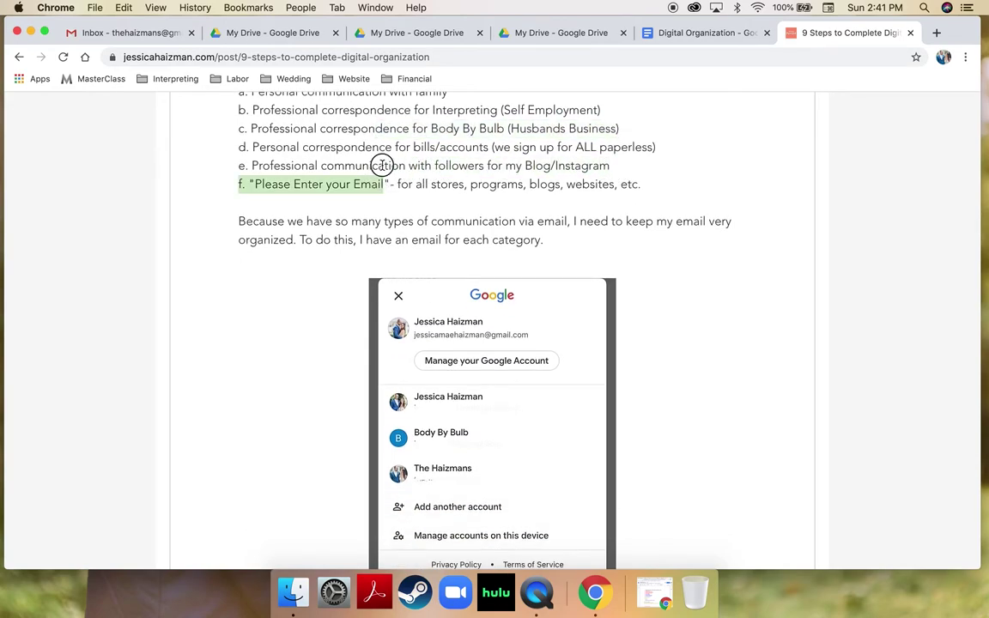
pyautogui.click(382, 165)
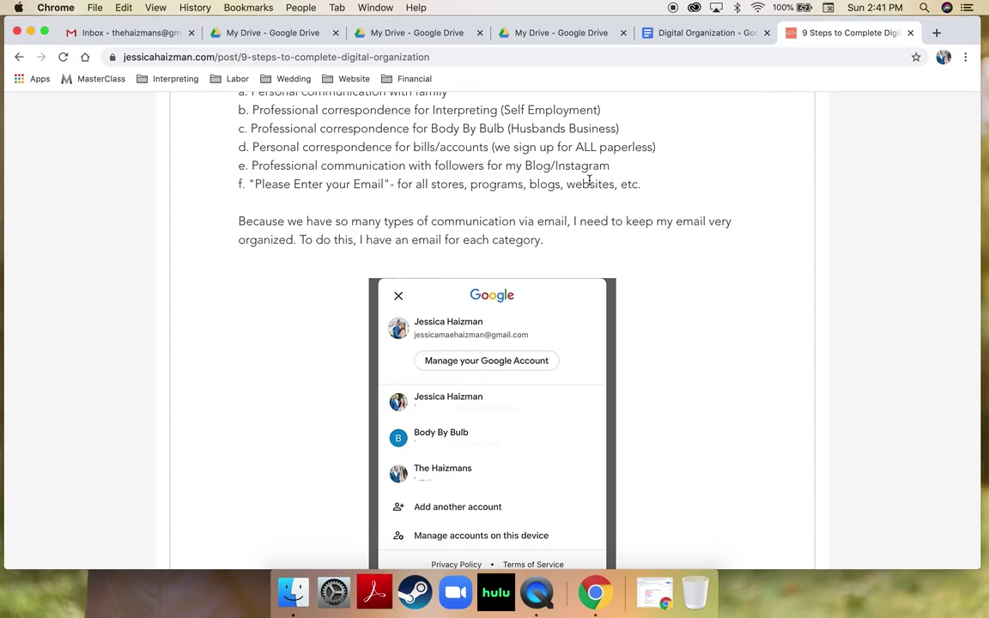
pyautogui.moveTo(651, 186); pyautogui.dragTo(249, 184)
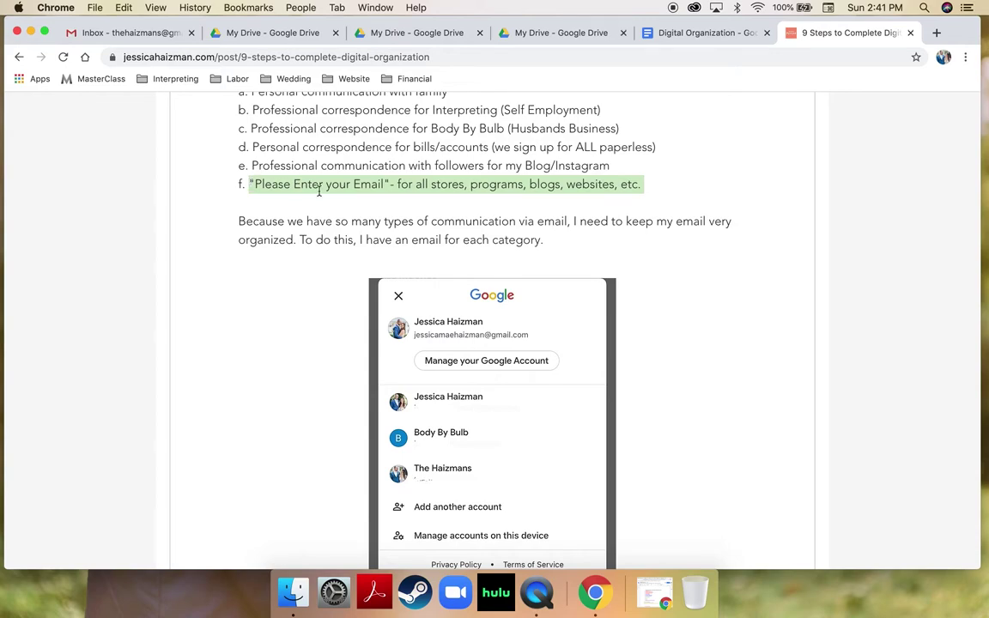
# Highlight the "Please Enter your Email" category in the post and examine the Google account list pictured below it.
pyautogui.click(277, 209)
pyautogui.moveTo(249, 184); pyautogui.dragTo(618, 197)
pyautogui.click(665, 207)
pyautogui.scroll(-2, 666, 211)
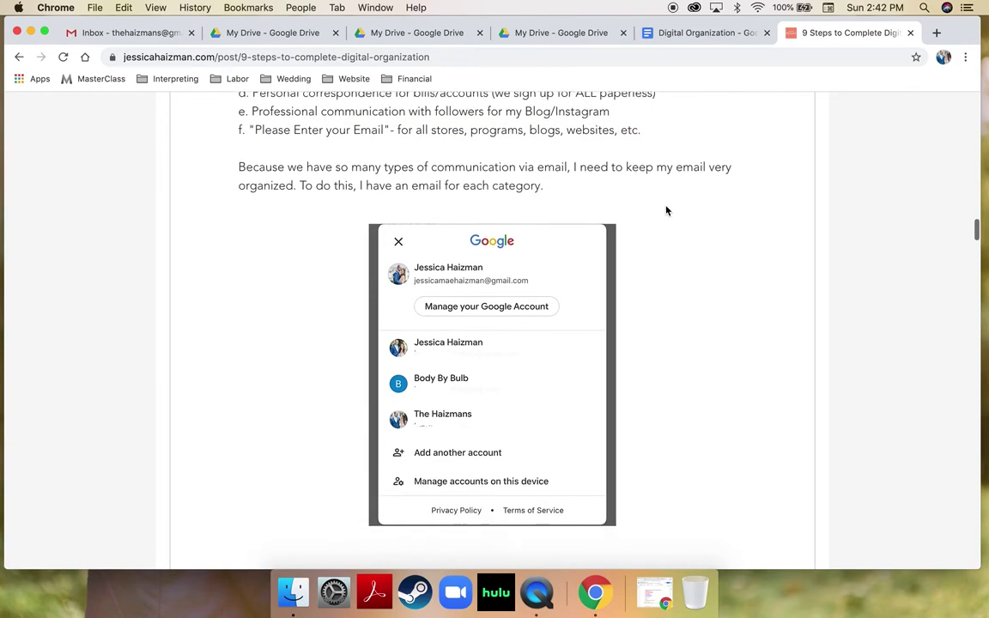
pyautogui.scroll(1, 666, 210)
pyautogui.moveTo(654, 150); pyautogui.dragTo(185, 156)
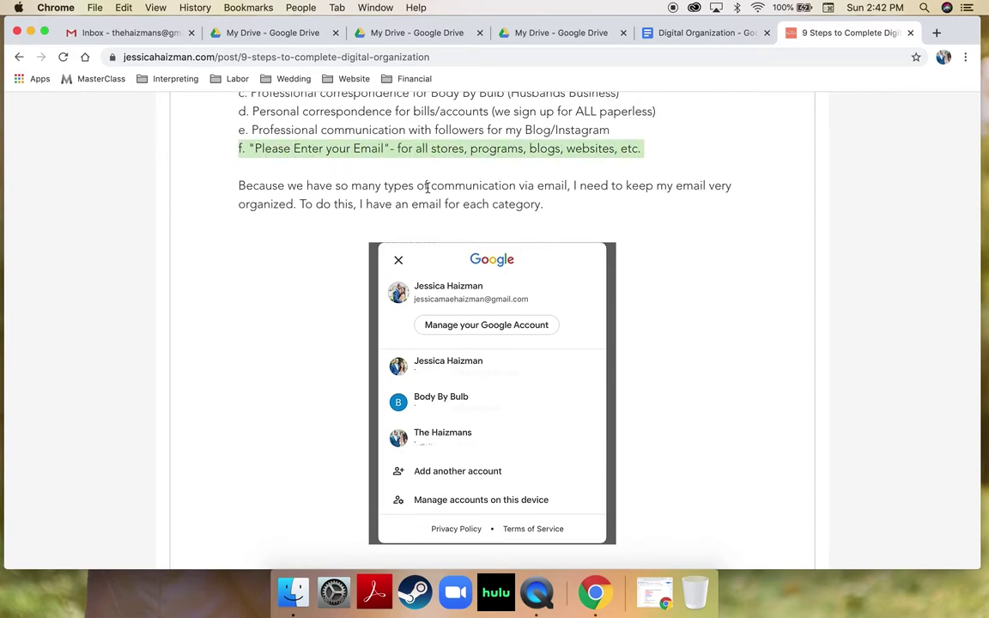
pyautogui.click(454, 186)
pyautogui.scroll(-2, 455, 187)
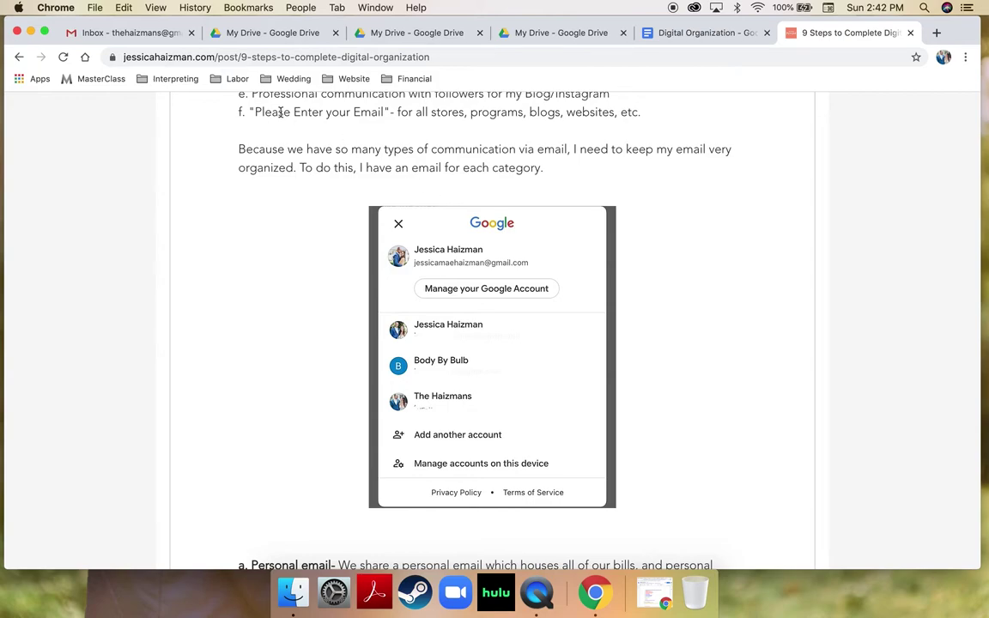
pyautogui.scroll(3, 556, 190)
pyautogui.scroll(1, 557, 191)
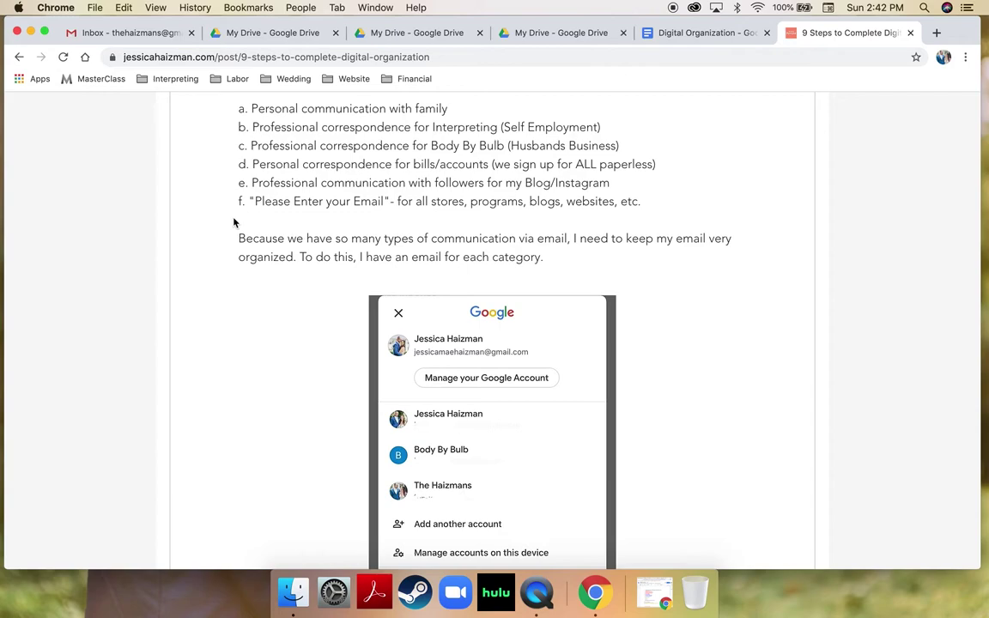
# Look through the open Google Drive accounts and bring up the Gmail inbox.
pyautogui.click(267, 35)
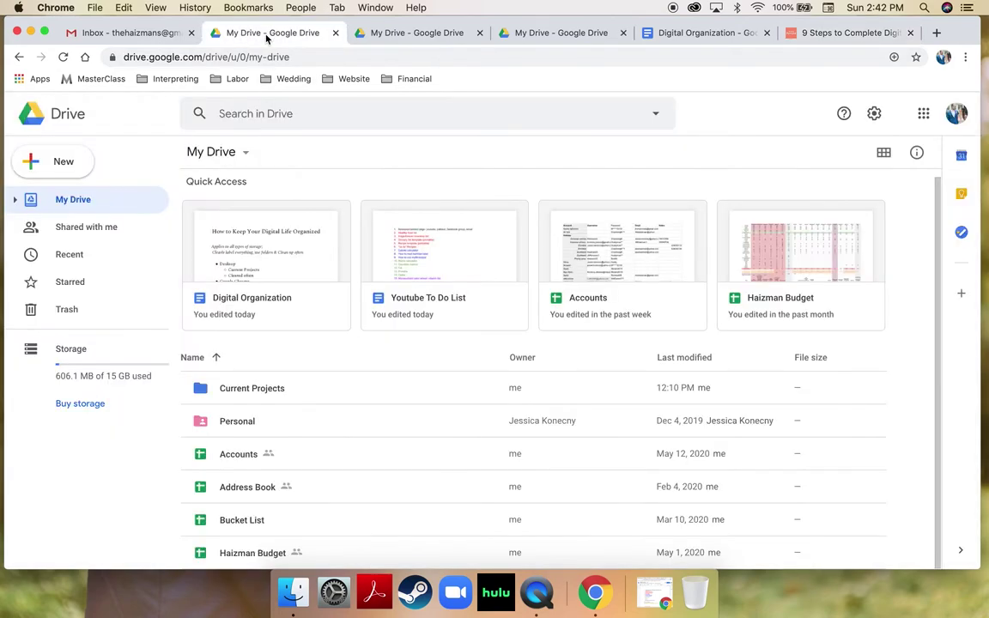
pyautogui.click(369, 34)
pyautogui.click(549, 33)
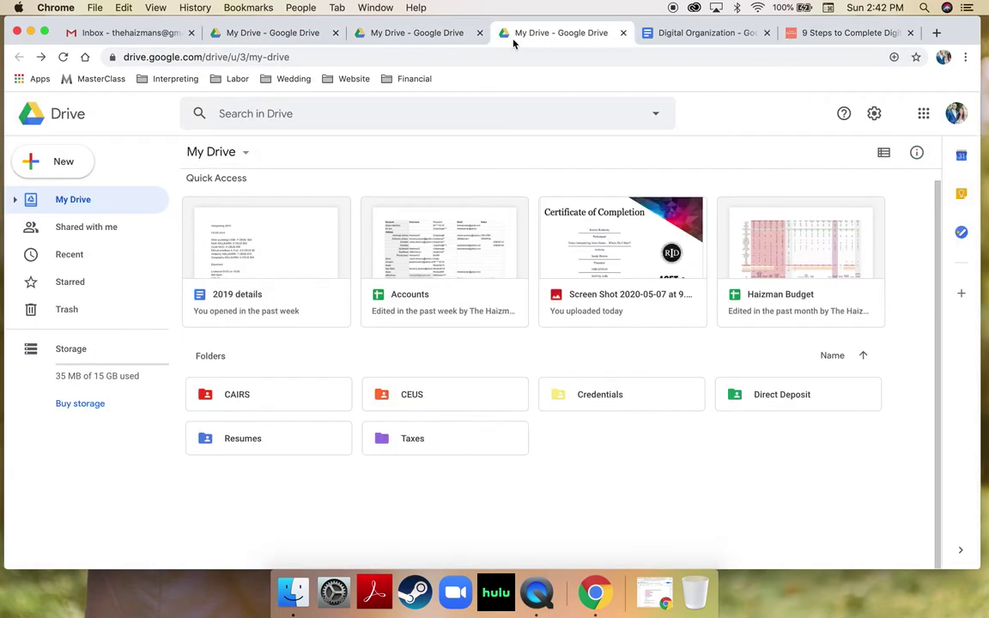
pyautogui.click(434, 35)
pyautogui.click(257, 33)
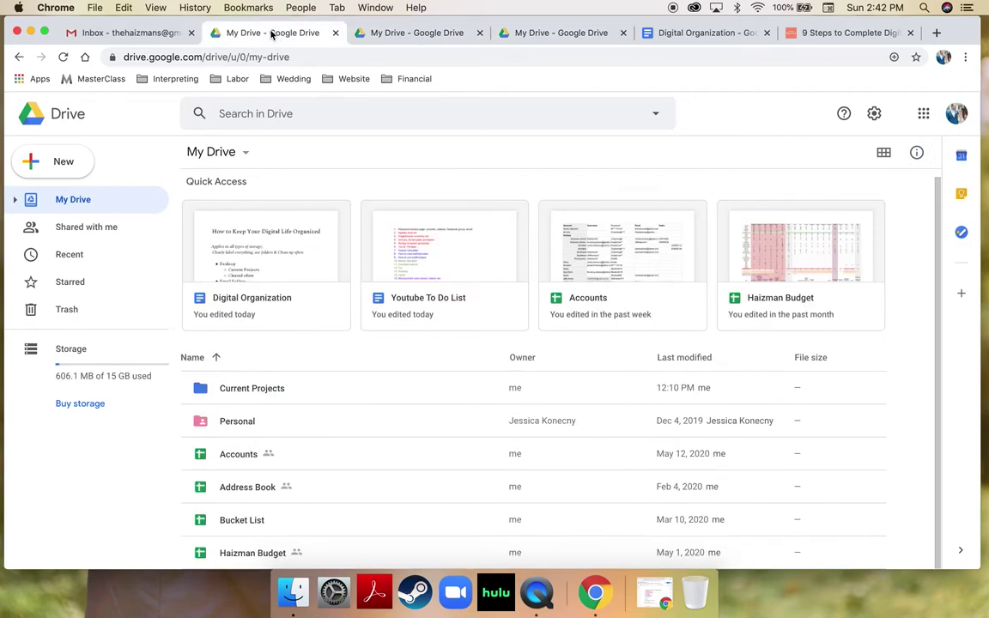
pyautogui.click(153, 34)
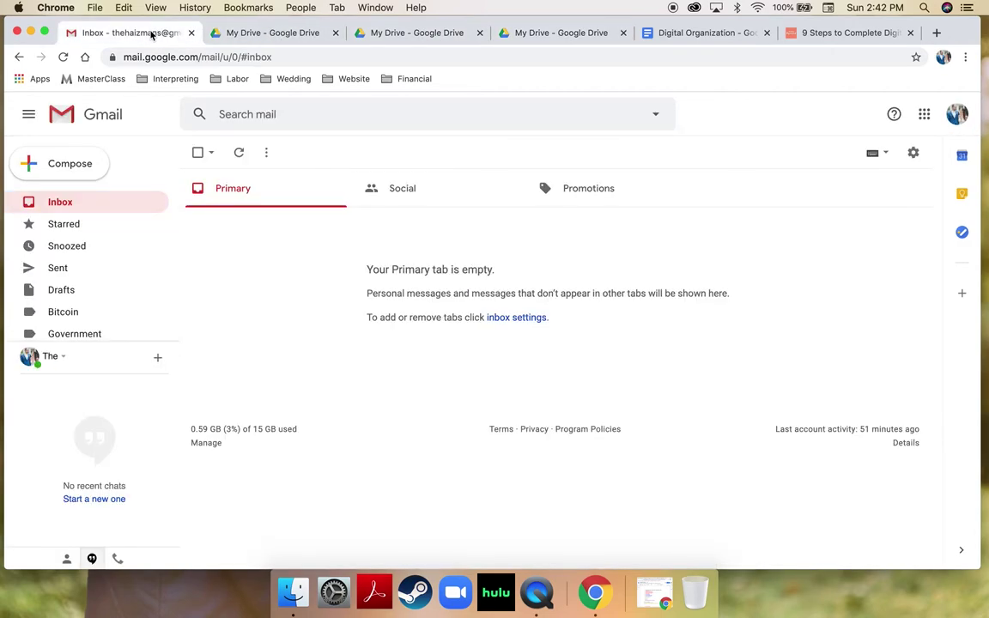
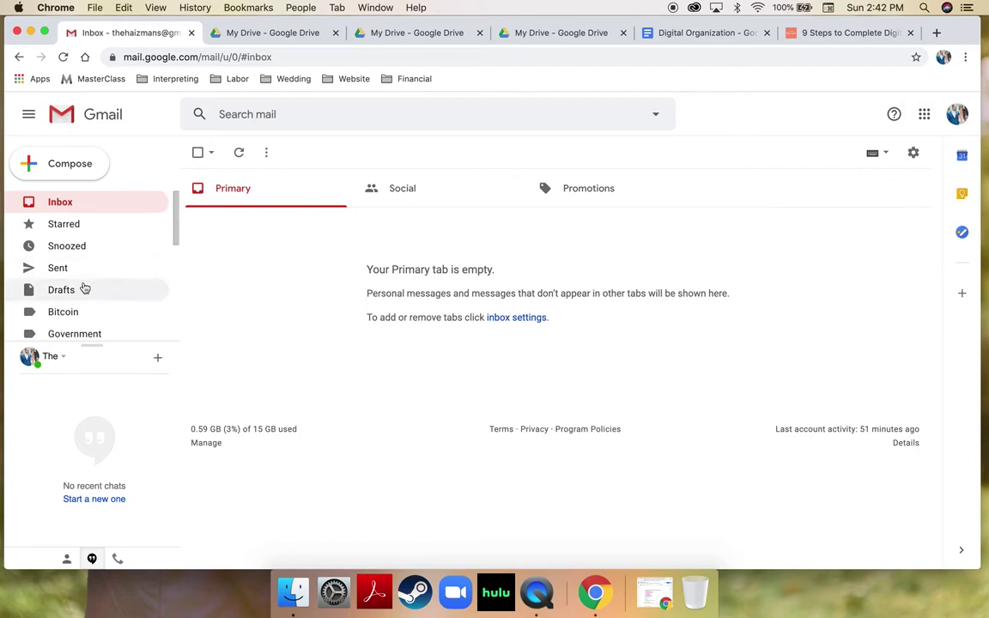
# Review the mailbox's custom labels from Bitcoin and Government down to Vacation and Vehicles.
pyautogui.scroll(-4, 82, 286)
pyautogui.scroll(-2, 84, 287)
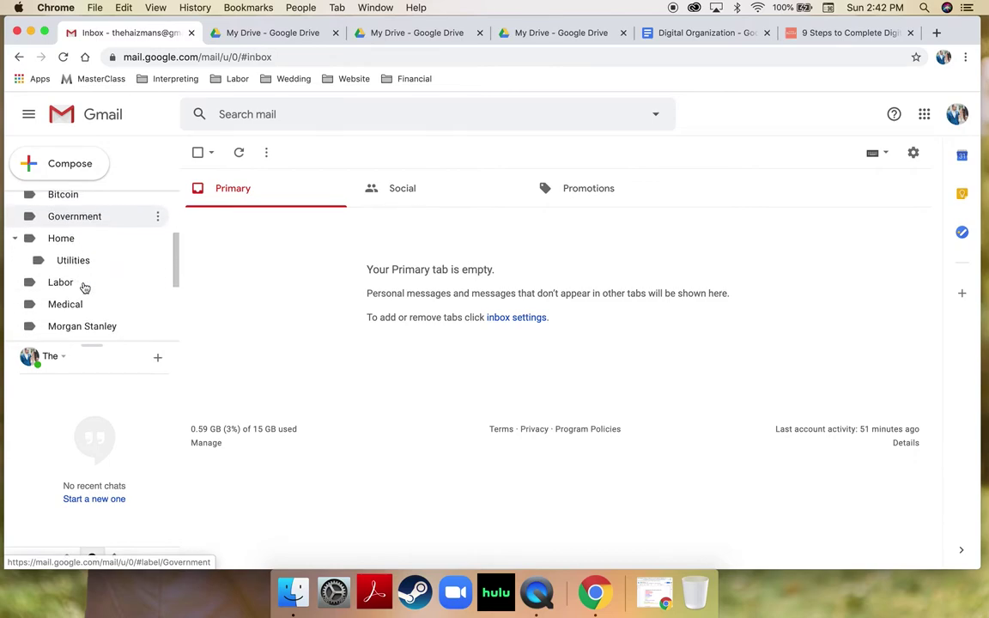
pyautogui.scroll(-2, 76, 222)
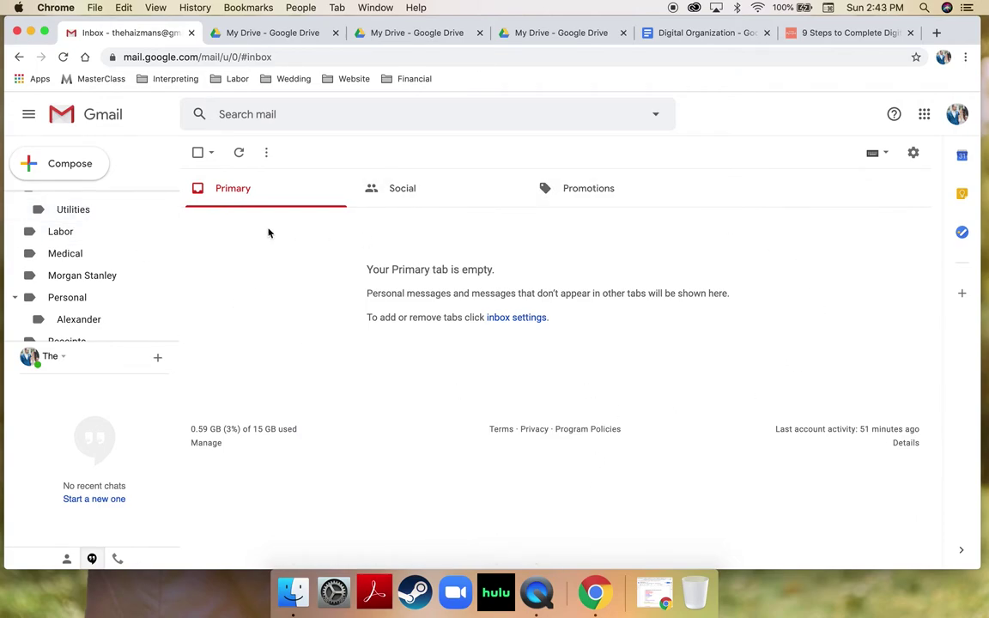
pyautogui.scroll(-3, 146, 302)
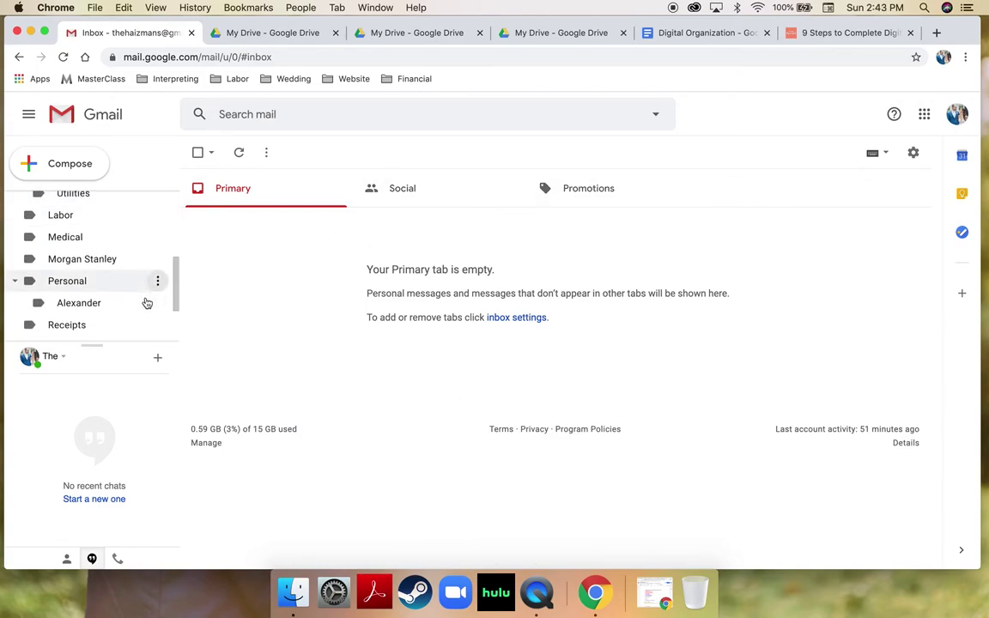
pyautogui.scroll(-1, 146, 304)
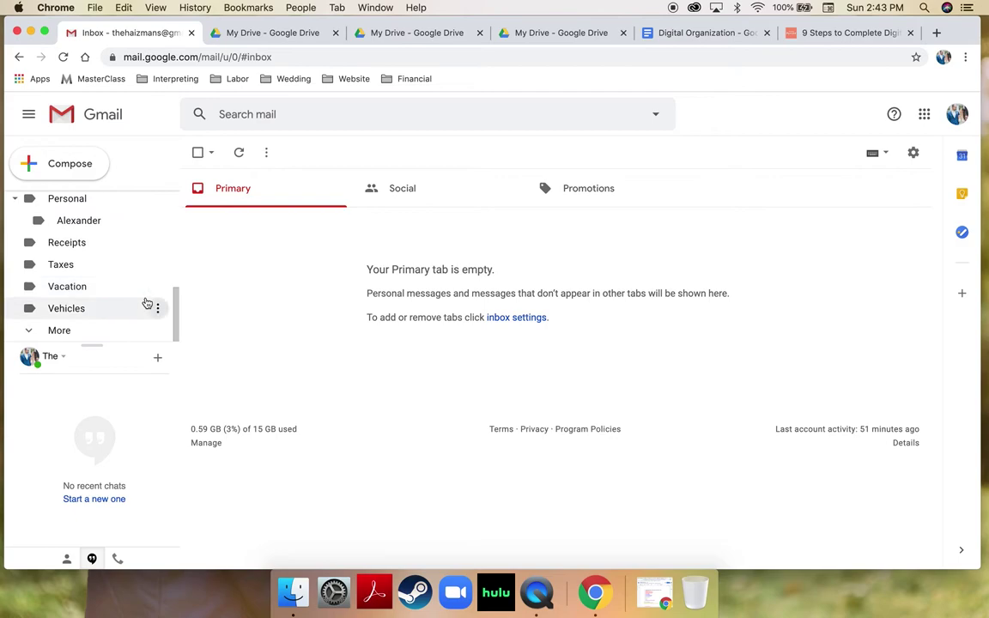
# Expand the full label list and open the new label dialog, closing it without creating a label.
pyautogui.click(62, 331)
pyautogui.scroll(-5, 92, 315)
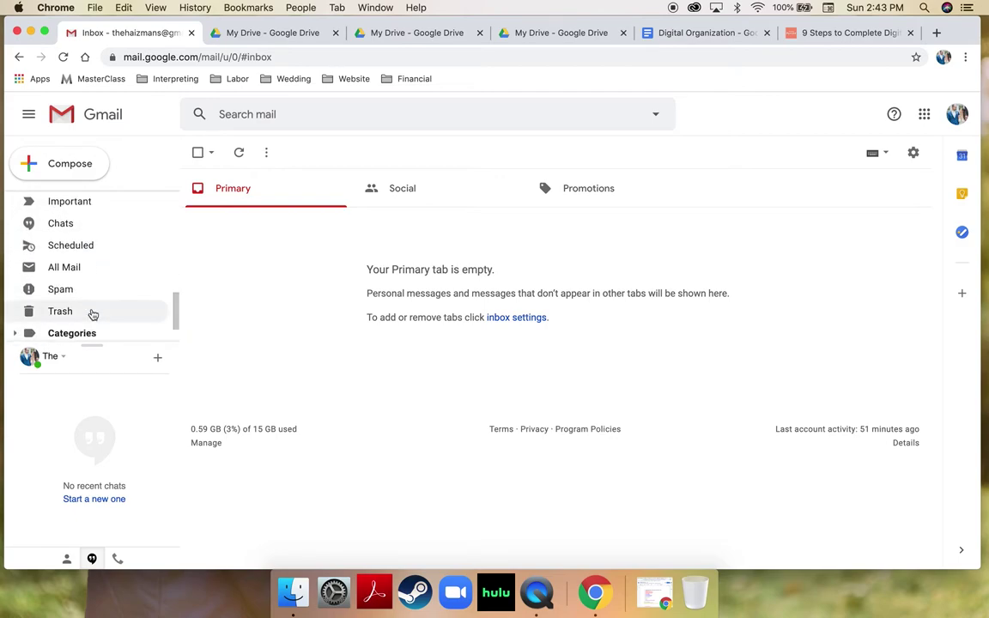
pyautogui.click(90, 331)
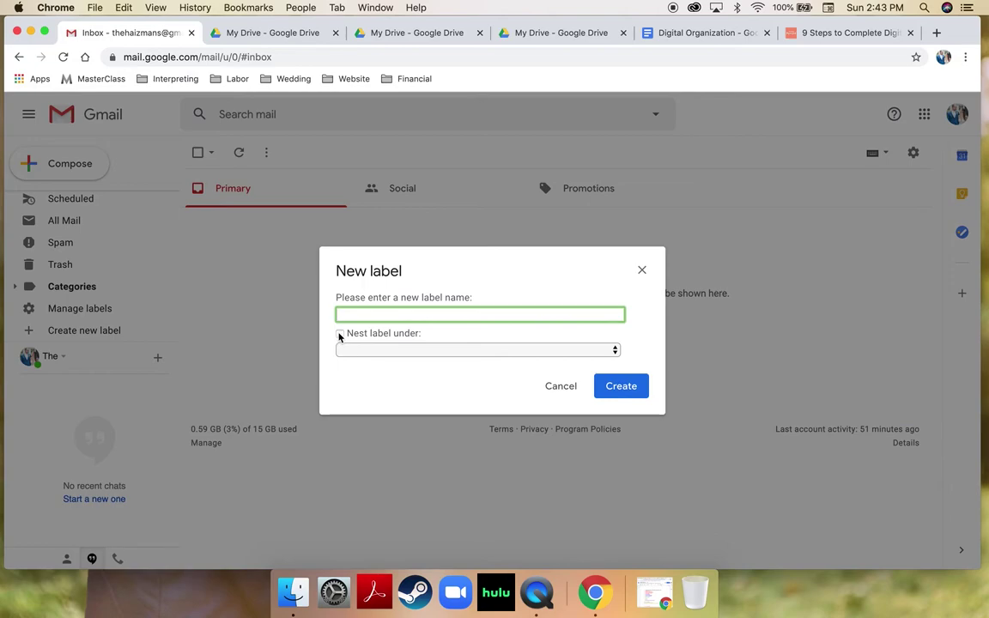
pyautogui.click(643, 271)
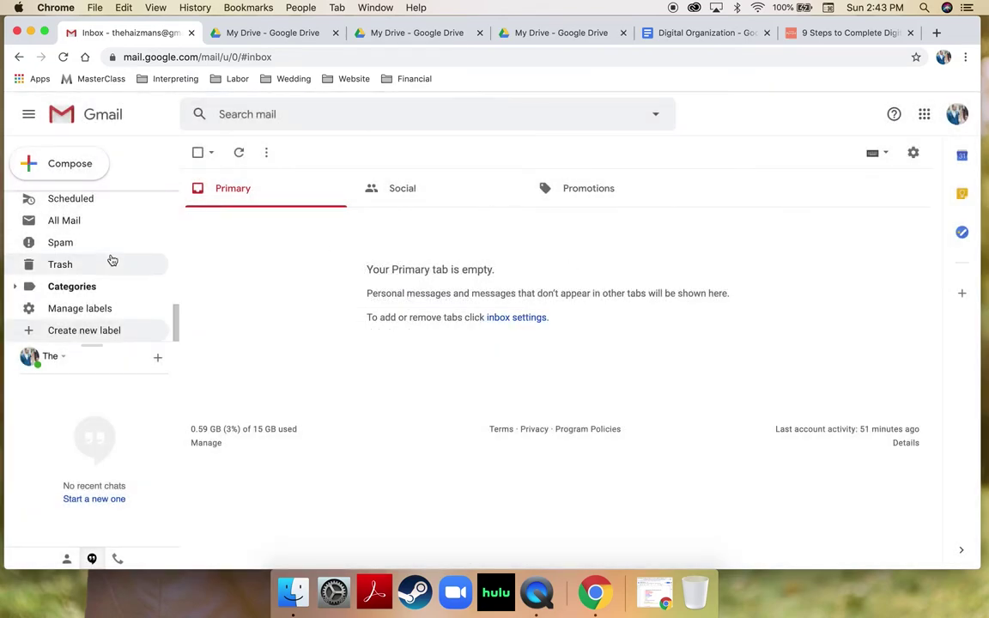
# Open the Utilities label under Home and the Medical label to examine the emails filed in each.
pyautogui.scroll(5, 112, 260)
pyautogui.scroll(5, 112, 261)
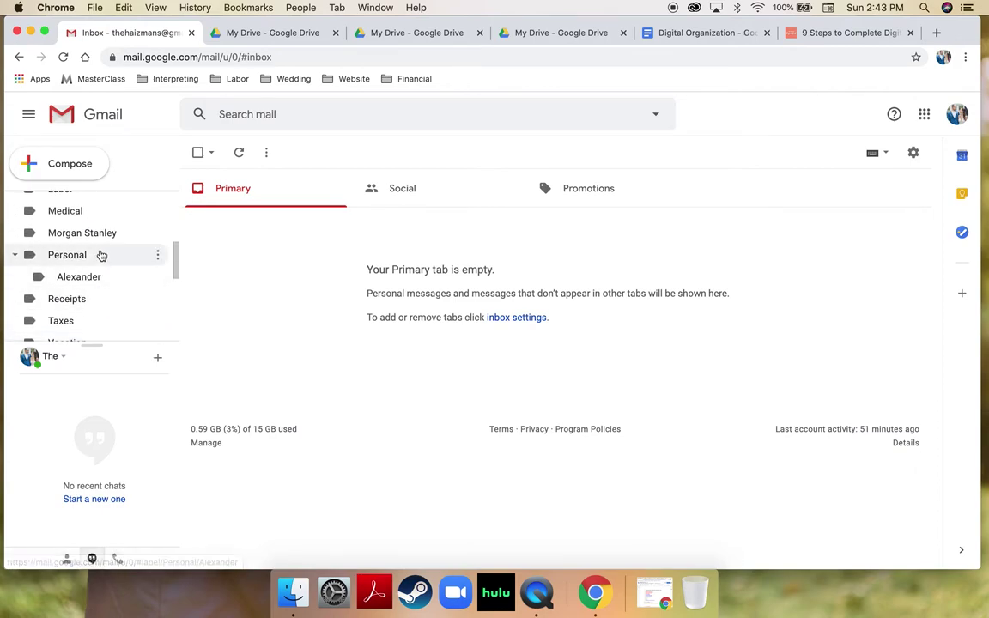
pyautogui.scroll(3, 100, 256)
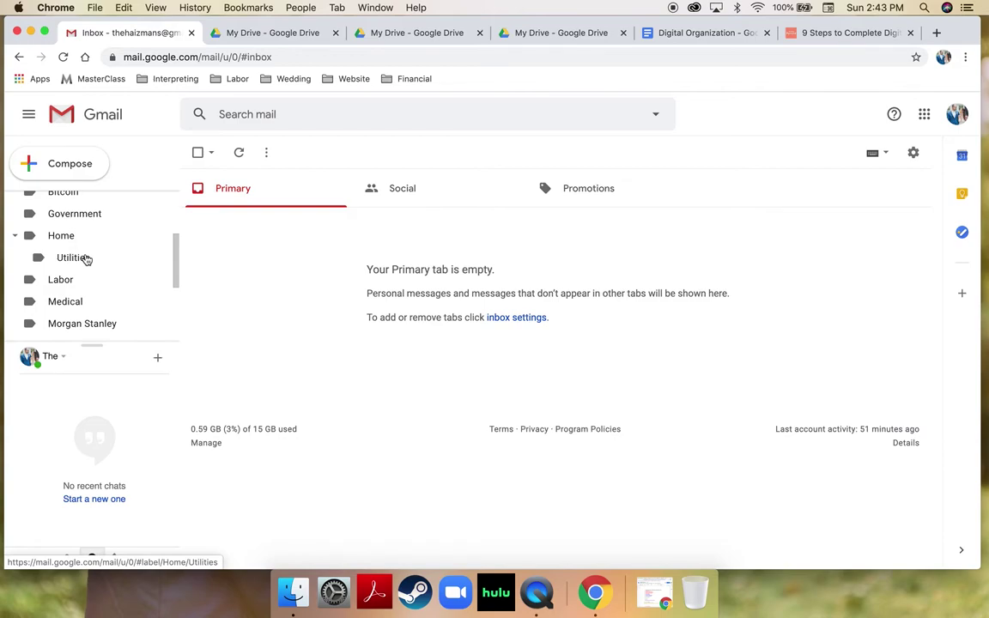
pyautogui.click(84, 257)
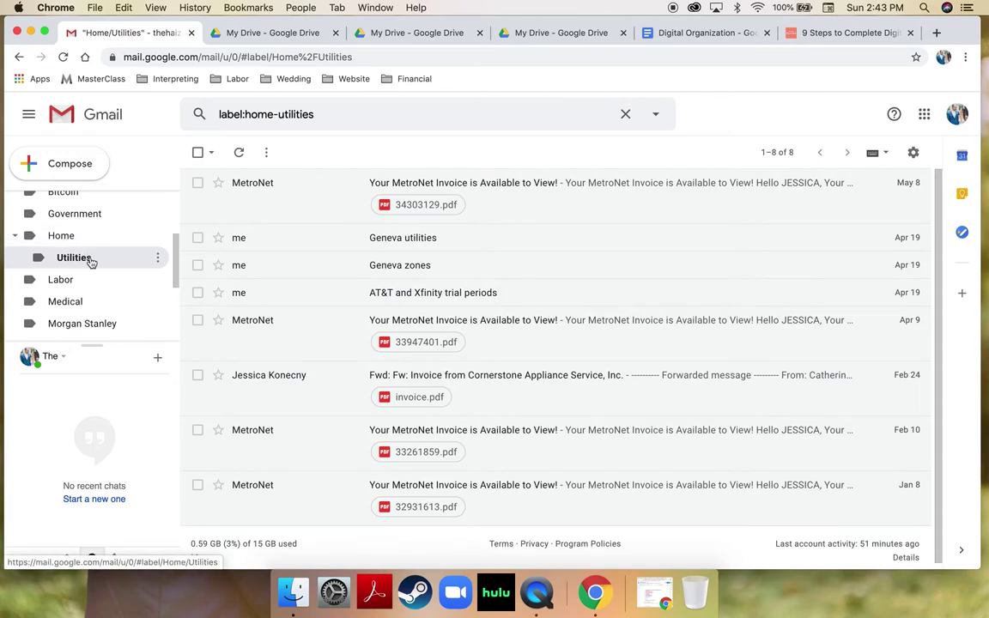
pyautogui.click(91, 302)
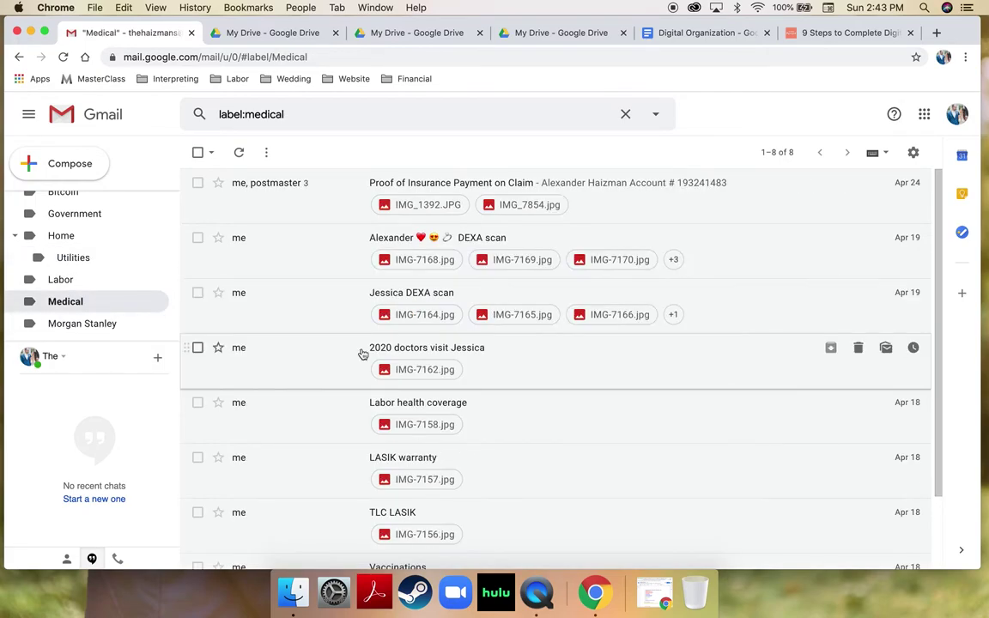
pyautogui.scroll(-2, 433, 423)
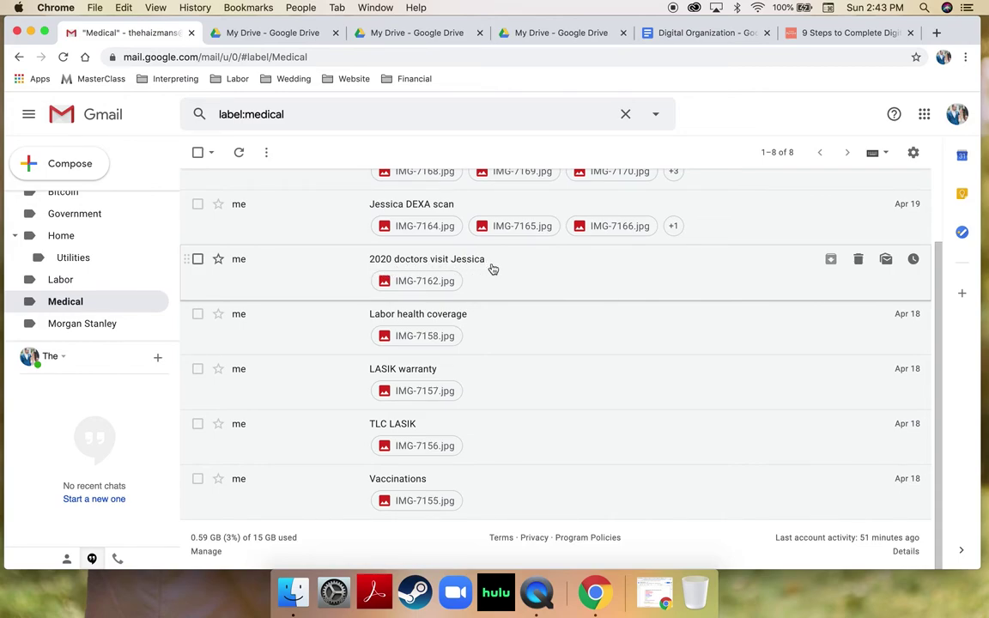
pyautogui.scroll(2, 446, 344)
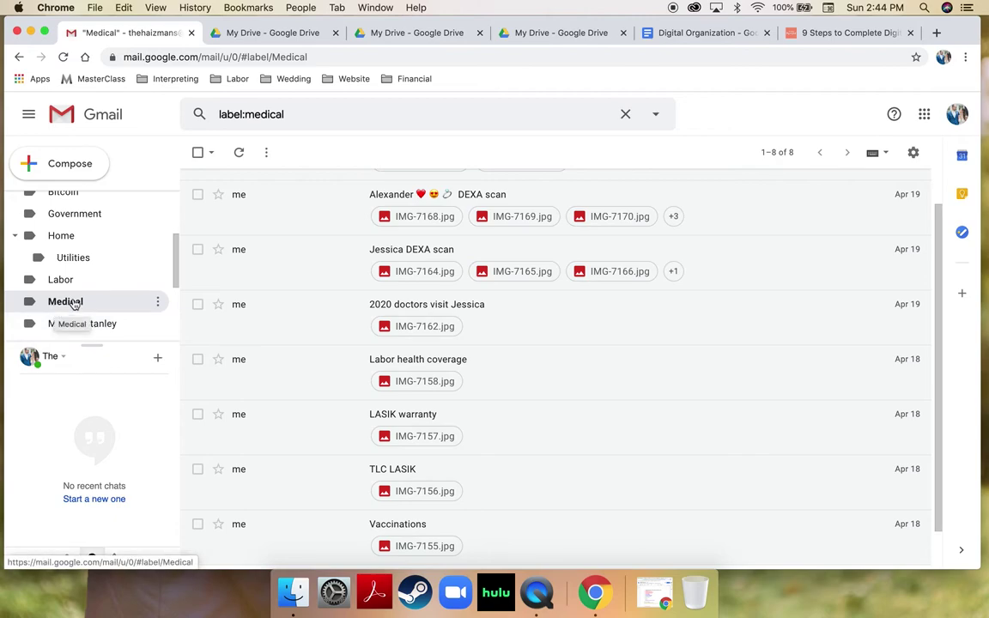
# Return to the inbox and search the mail for "dexa scan".
pyautogui.scroll(3, 70, 303)
pyautogui.click(60, 203)
pyautogui.click(296, 111)
pyautogui.write('dexa scan')
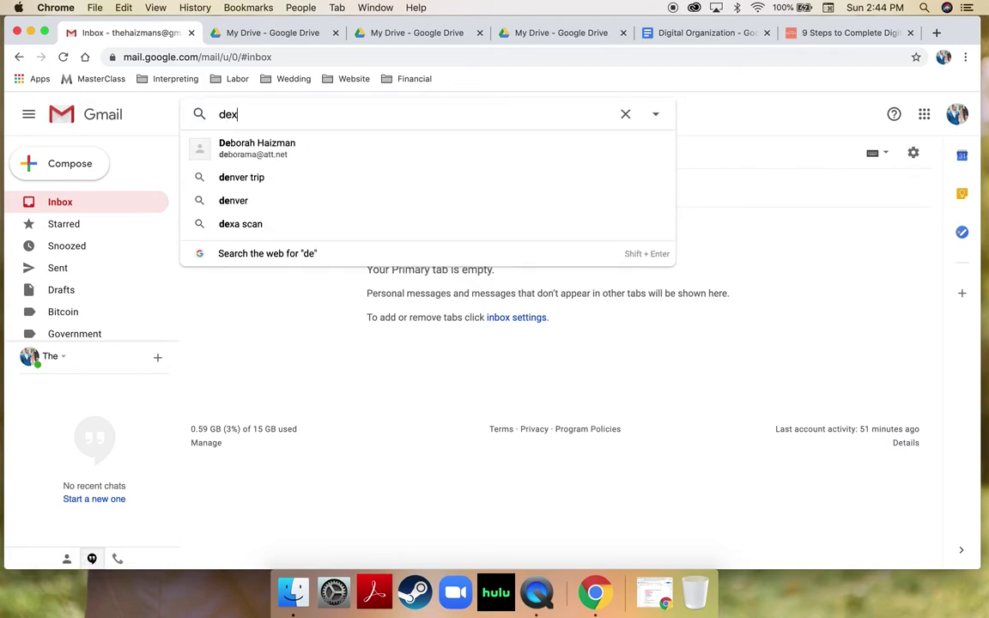
pyautogui.press('Return')
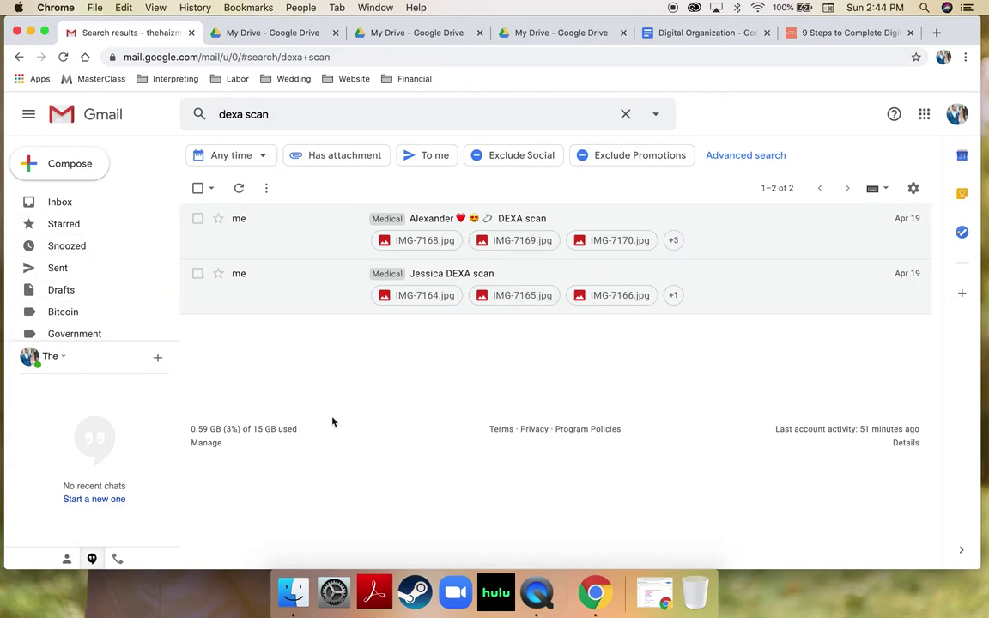
# Leave the search results for the inbox, glance over the labels and close Gmail.
pyautogui.scroll(-5, 104, 281)
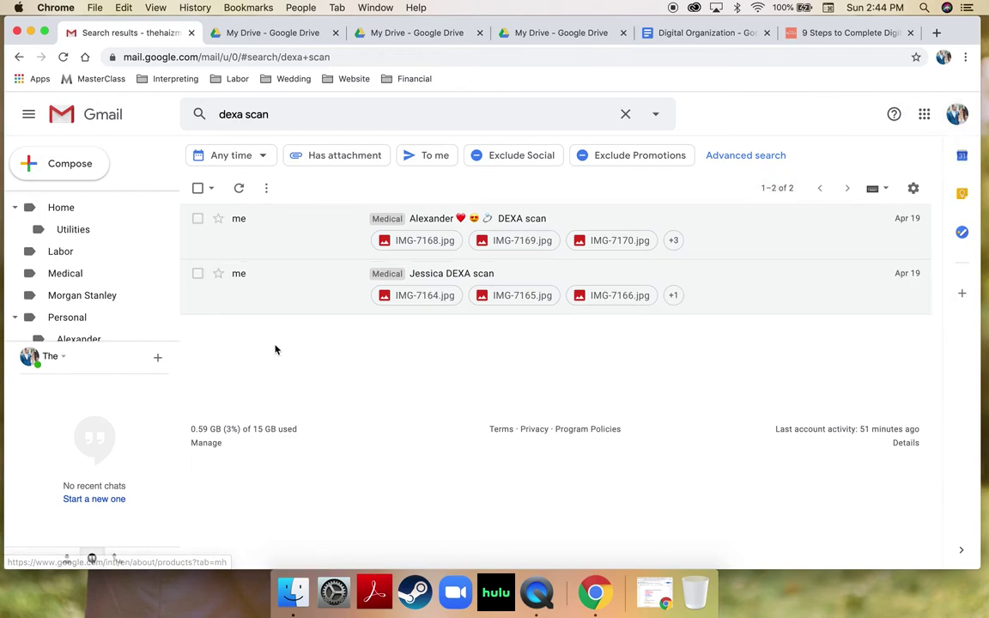
pyautogui.scroll(5, 86, 259)
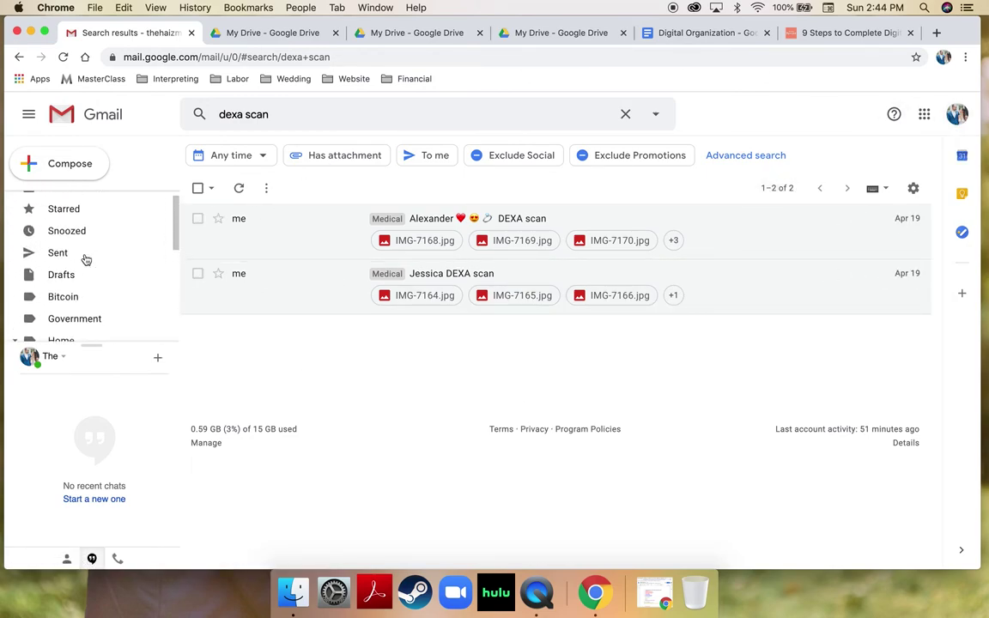
pyautogui.click(60, 203)
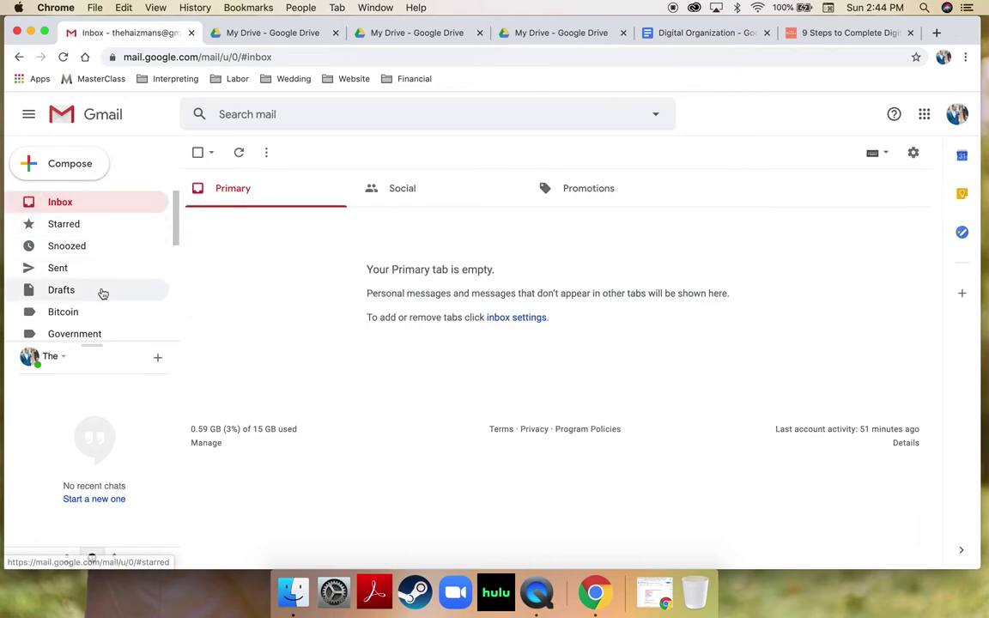
pyautogui.scroll(-3, 95, 292)
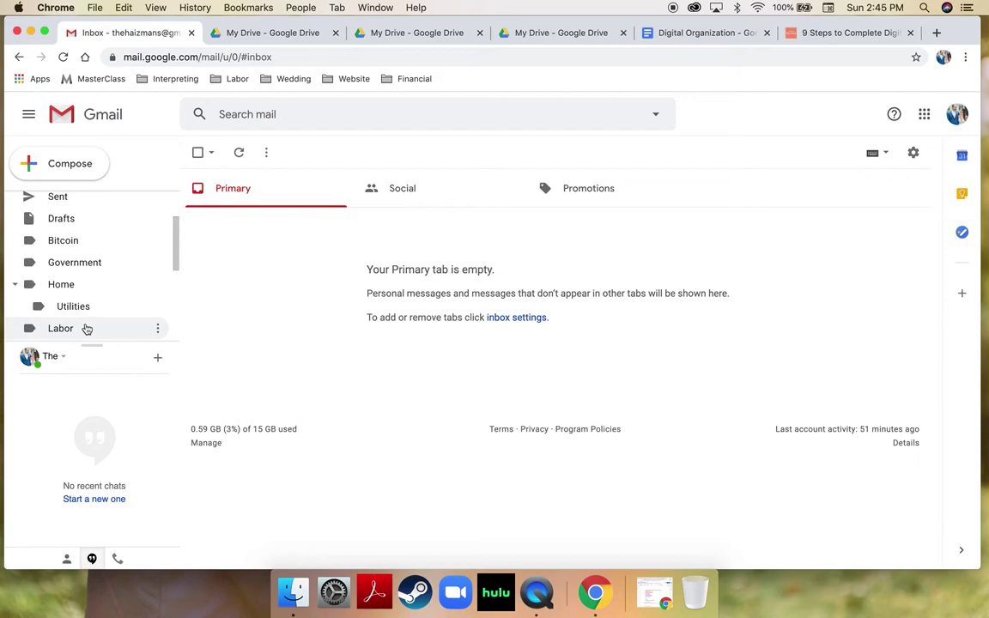
pyautogui.click(191, 32)
# Switch to the Digital Organization document and highlight the Google Chrome section with its Bookmarks, Google Photos and Google Drive items.
pyautogui.click(583, 36)
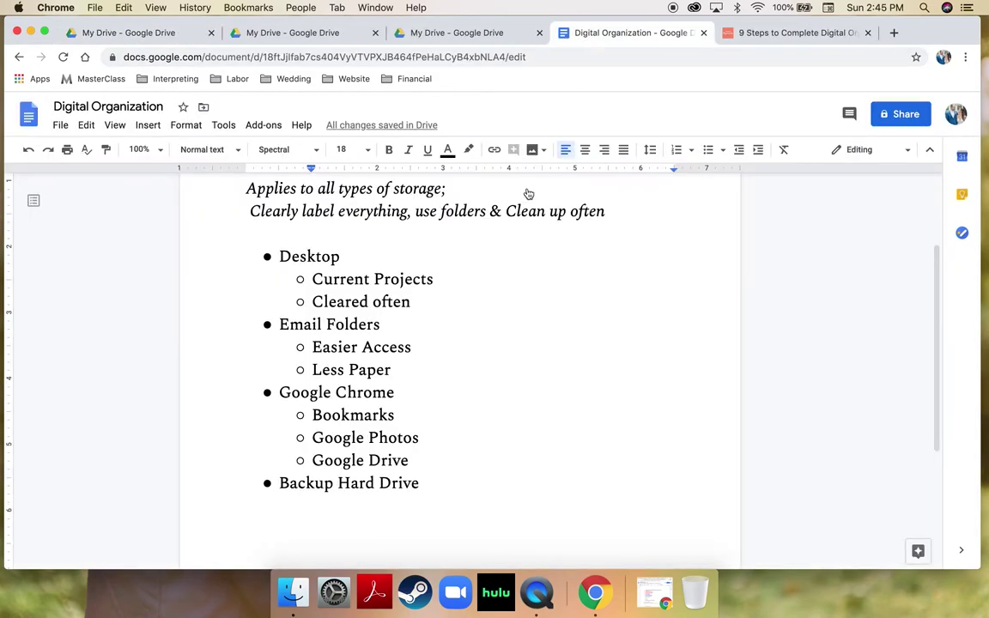
pyautogui.scroll(-1, 436, 382)
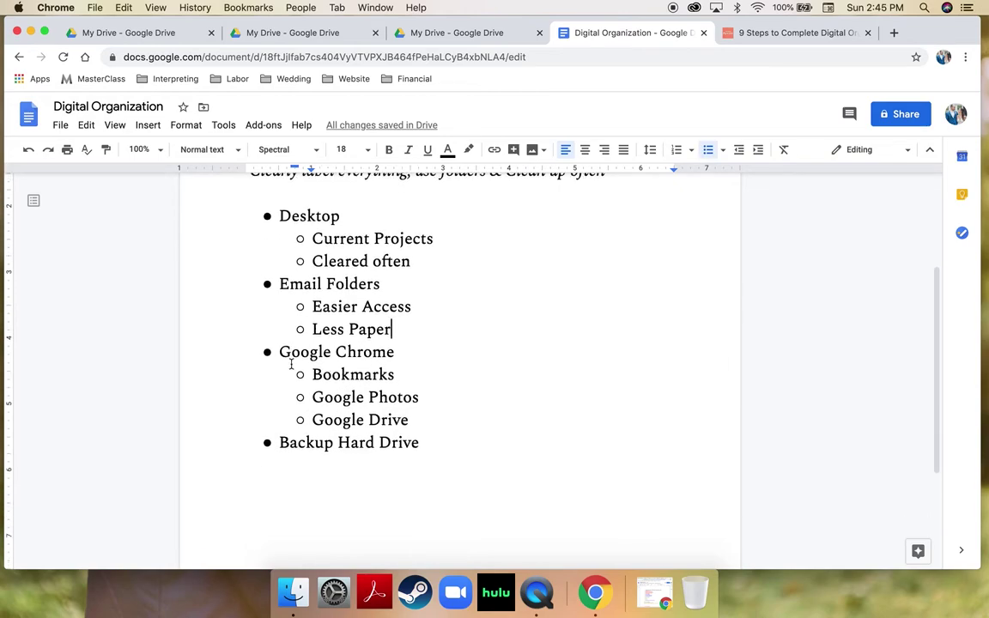
pyautogui.moveTo(276, 351); pyautogui.dragTo(457, 418)
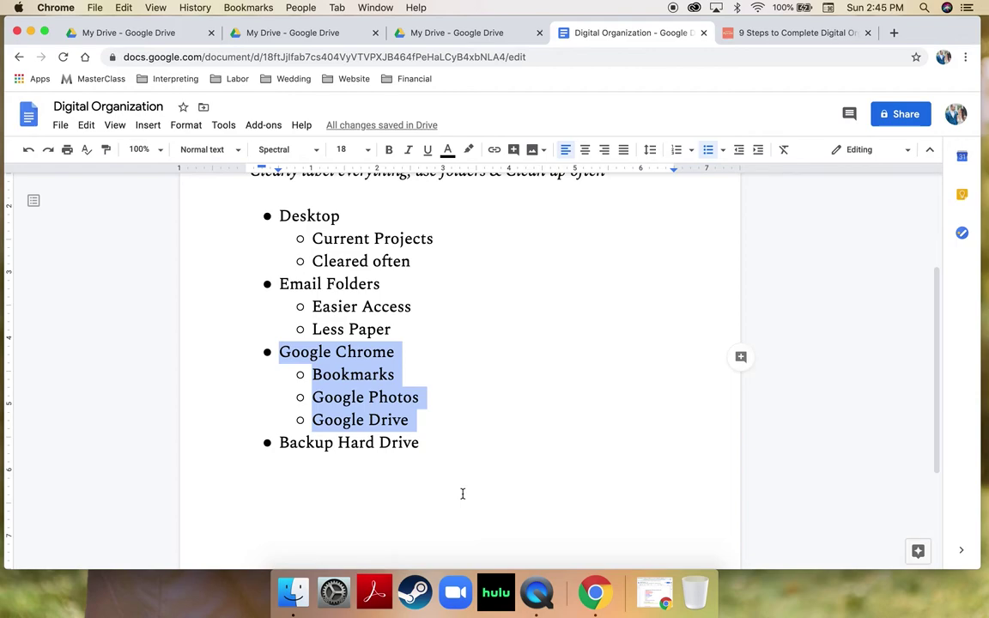
pyautogui.click(430, 374)
pyautogui.click(438, 297)
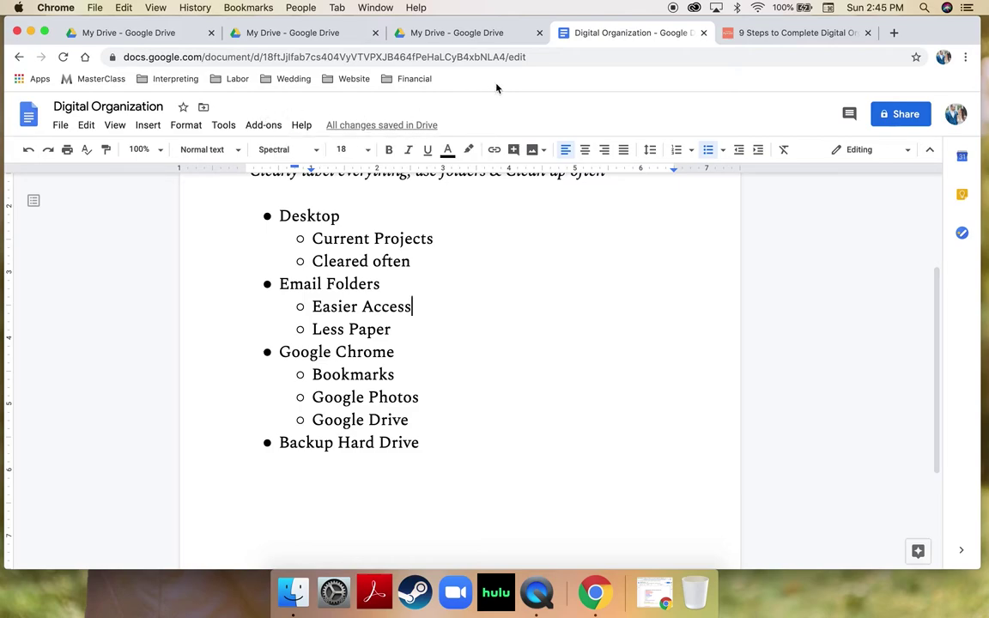
# Show the contents of the Wedding and Interpreting bookmark folders.
pyautogui.click(271, 79)
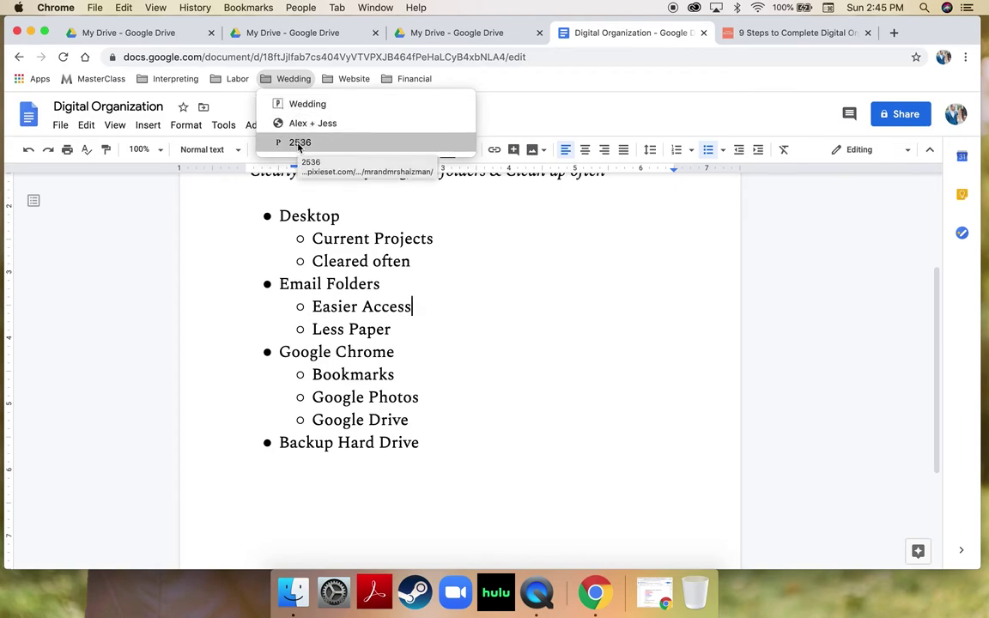
pyautogui.click(390, 194)
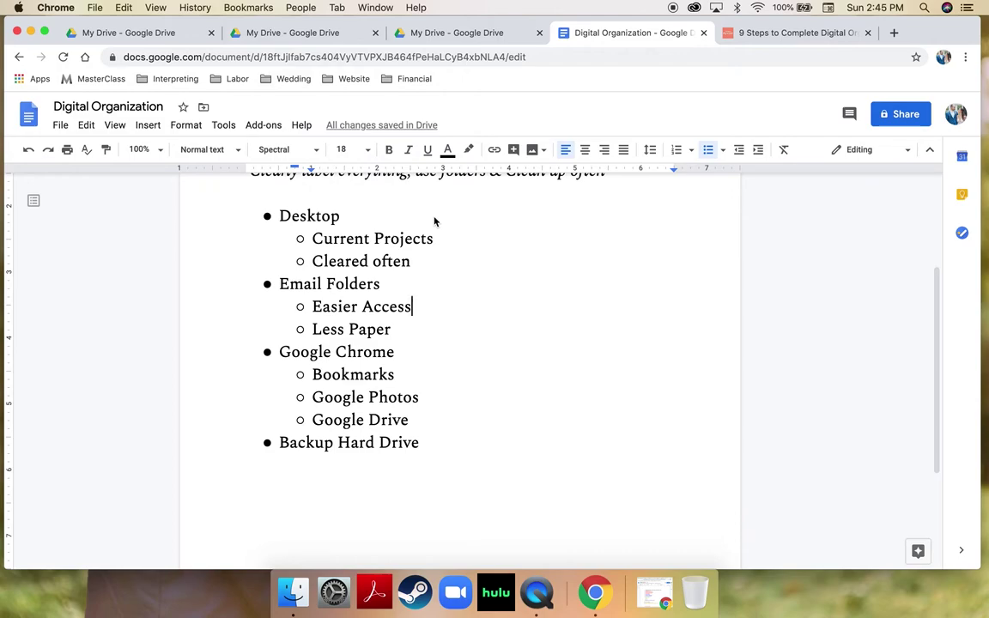
pyautogui.click(194, 79)
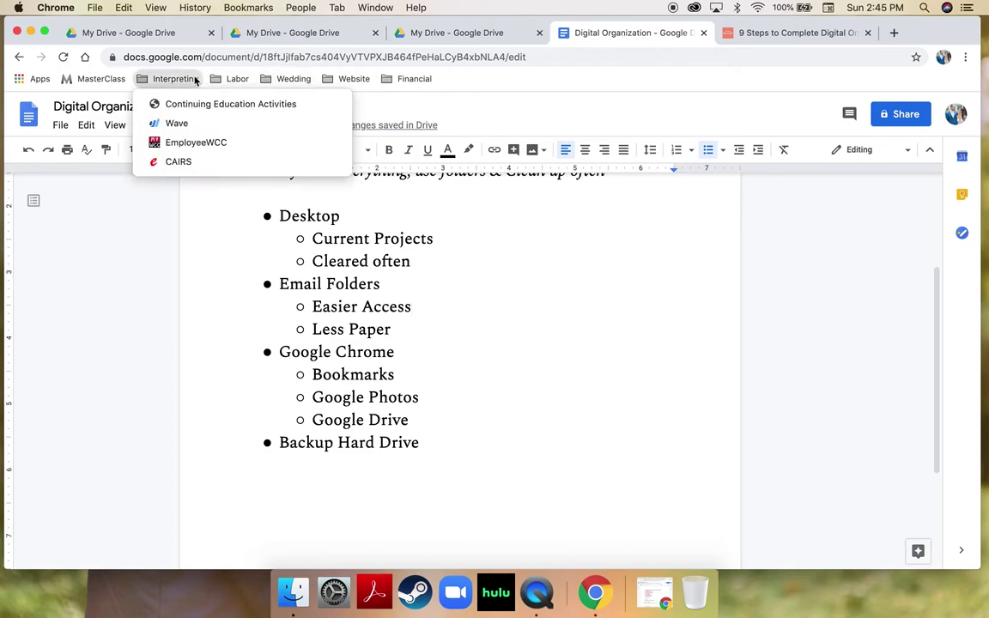
# Close the Interpreting bookmark folder and show the contents of the Financial bookmark folder.
pyautogui.click(192, 196)
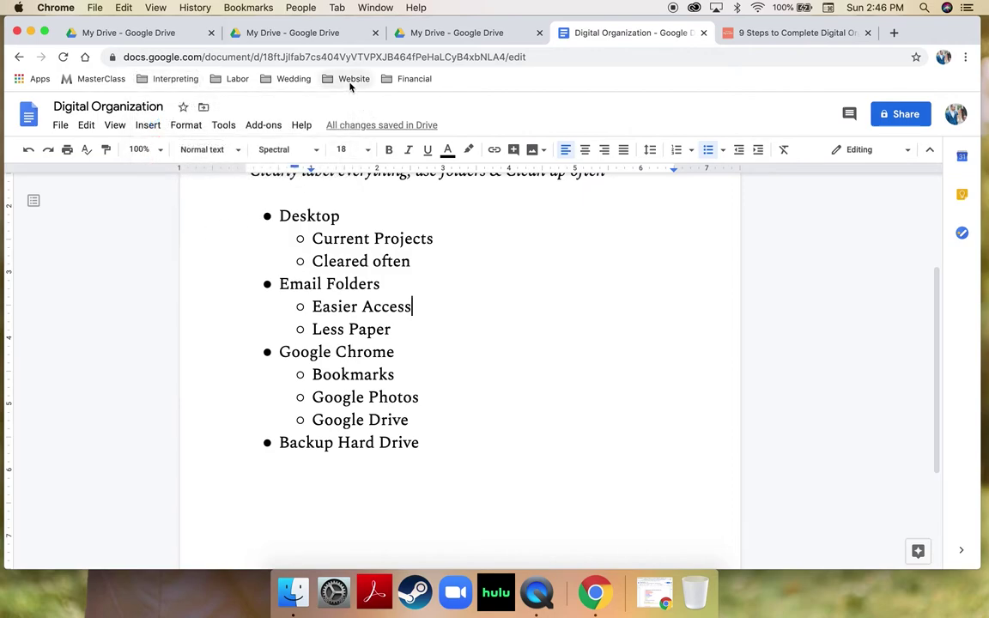
pyautogui.click(392, 84)
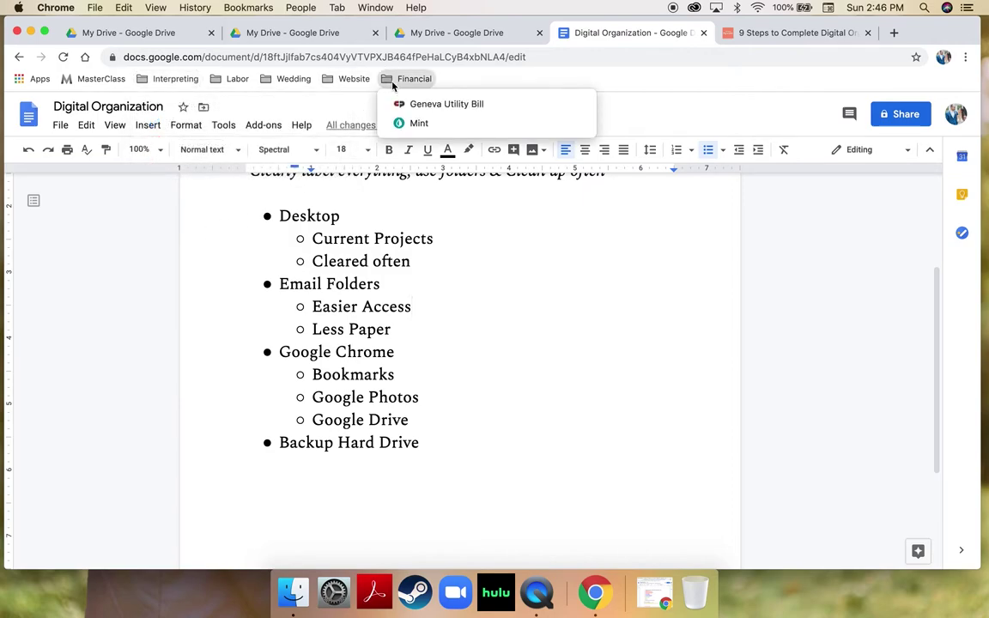
pyautogui.click(477, 208)
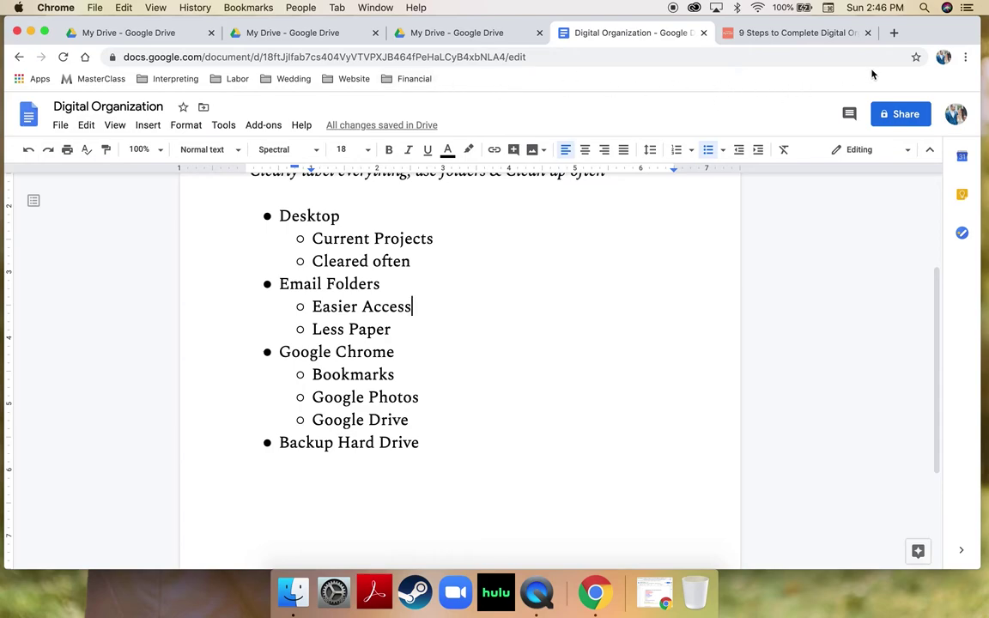
# Open the Bookmark Manager, point out the Wedding and Financial folders in the Bookmarks Bar list, and close the manager.
pyautogui.click(966, 57)
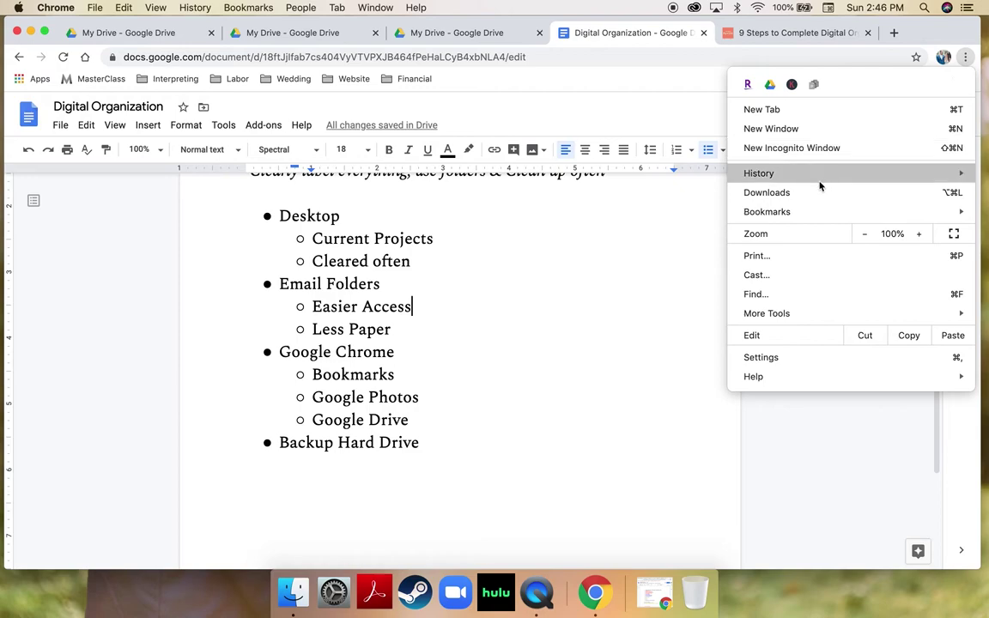
pyautogui.moveTo(795, 217)
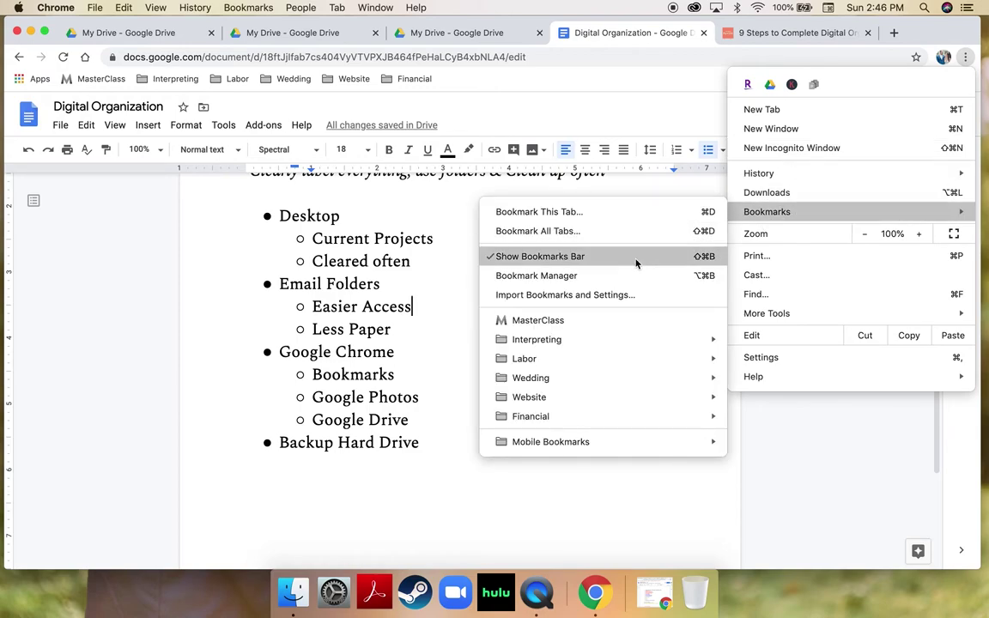
pyautogui.click(614, 275)
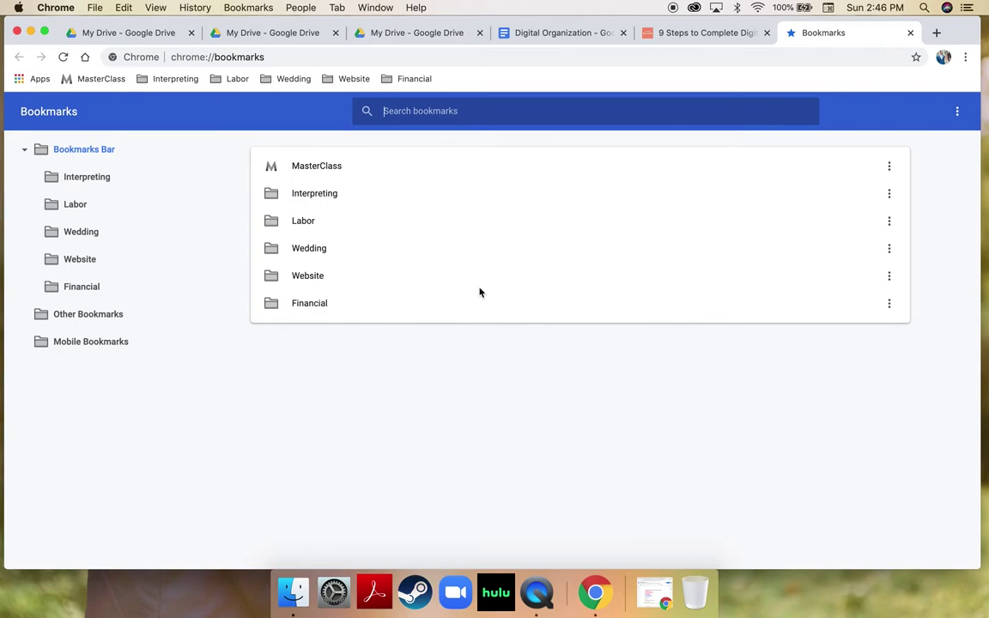
pyautogui.moveTo(578, 260)
pyautogui.mouseDown()
pyautogui.moveTo(585, 177)
pyautogui.moveTo(580, 250)
pyautogui.mouseUp()
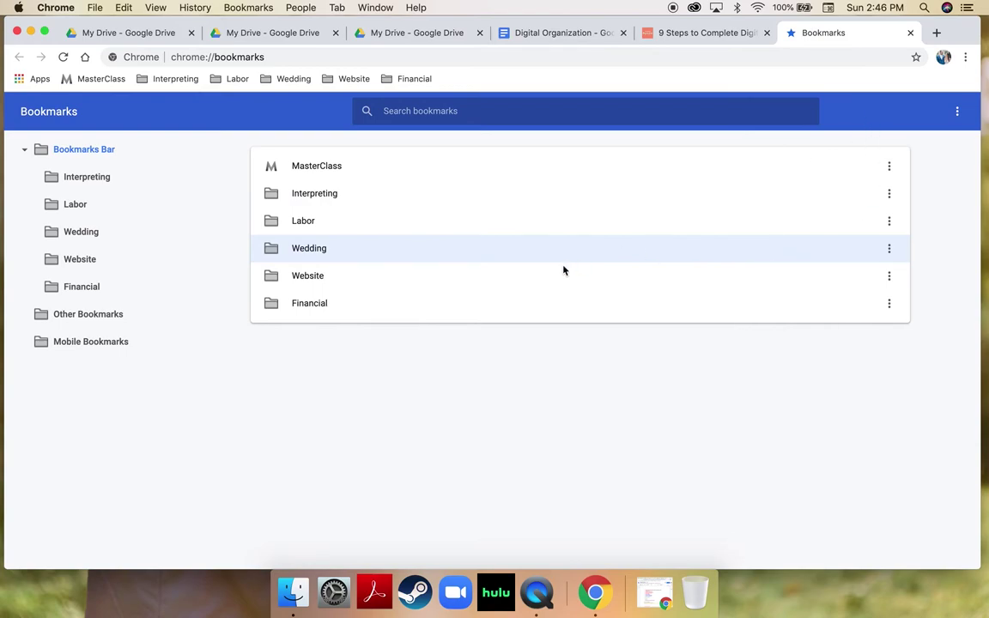
pyautogui.click(310, 293)
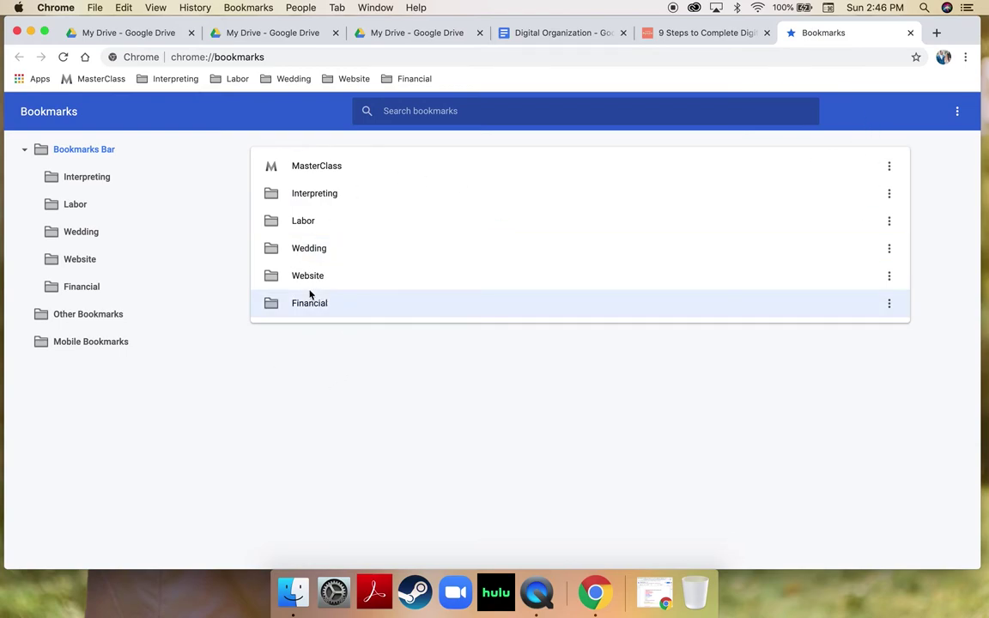
pyautogui.moveTo(310, 304)
pyautogui.mouseDown()
pyautogui.moveTo(315, 283)
pyautogui.moveTo(315, 311)
pyautogui.moveTo(297, 307)
pyautogui.mouseUp()
pyautogui.click(910, 32)
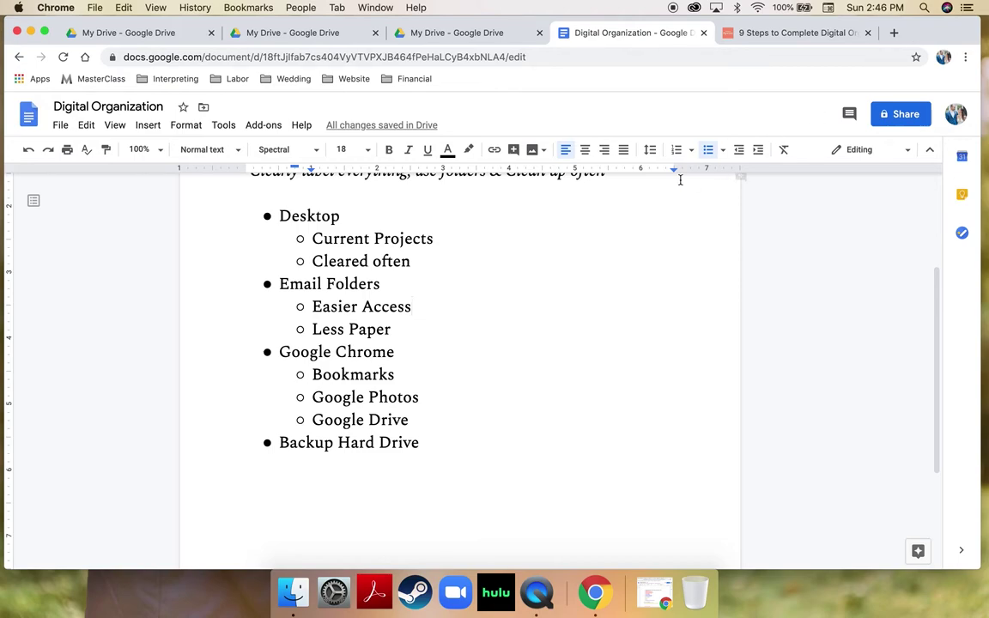
# Highlight the Bookmarks and Google Photos items in the document, and place the cursor at the end of Google Drive.
pyautogui.moveTo(400, 374); pyautogui.dragTo(311, 371)
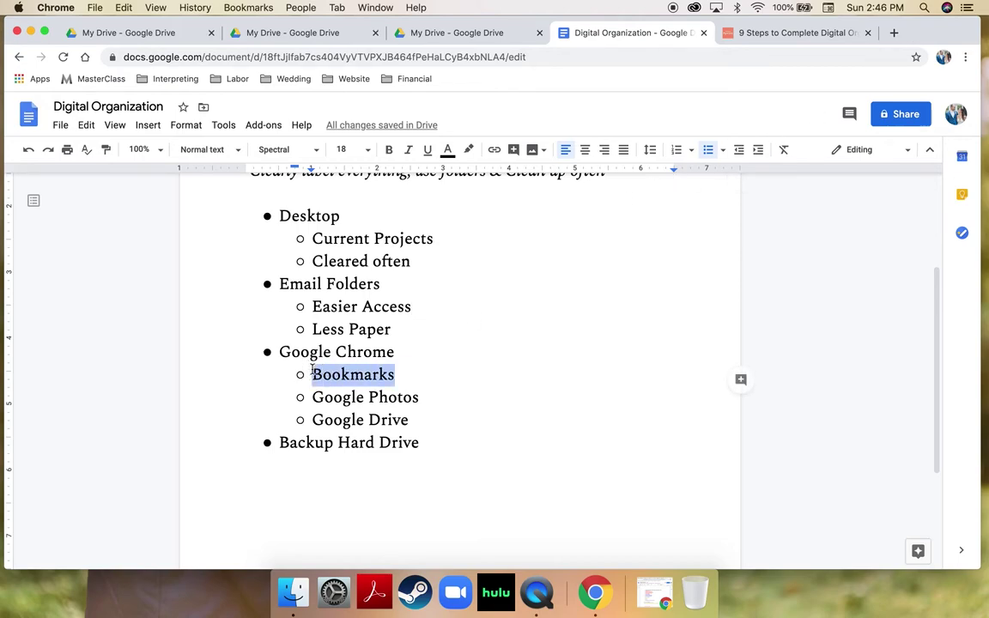
pyautogui.click(446, 369)
pyautogui.moveTo(450, 392); pyautogui.dragTo(318, 391)
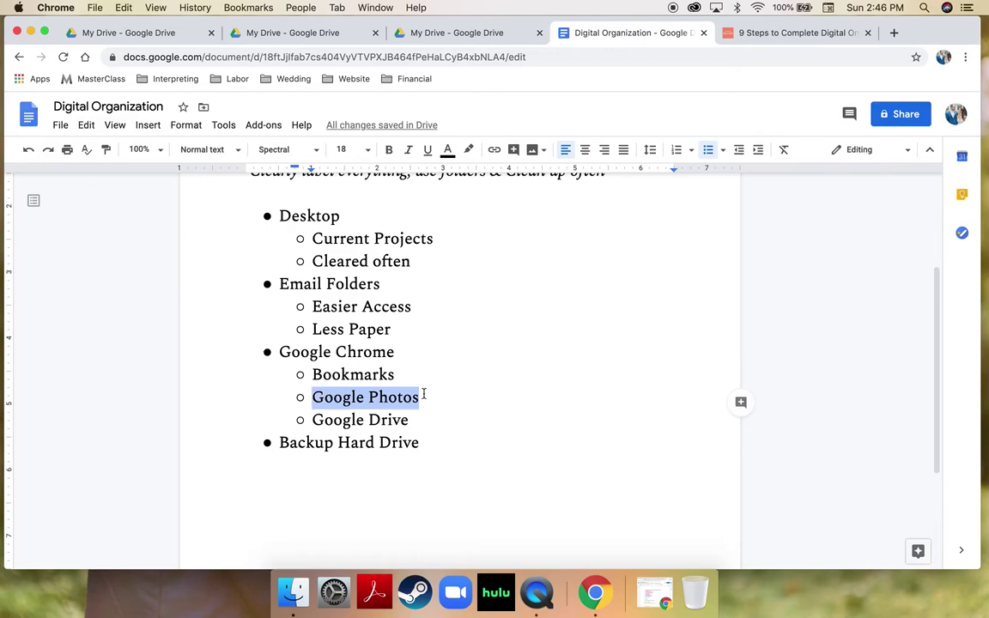
pyautogui.click(450, 360)
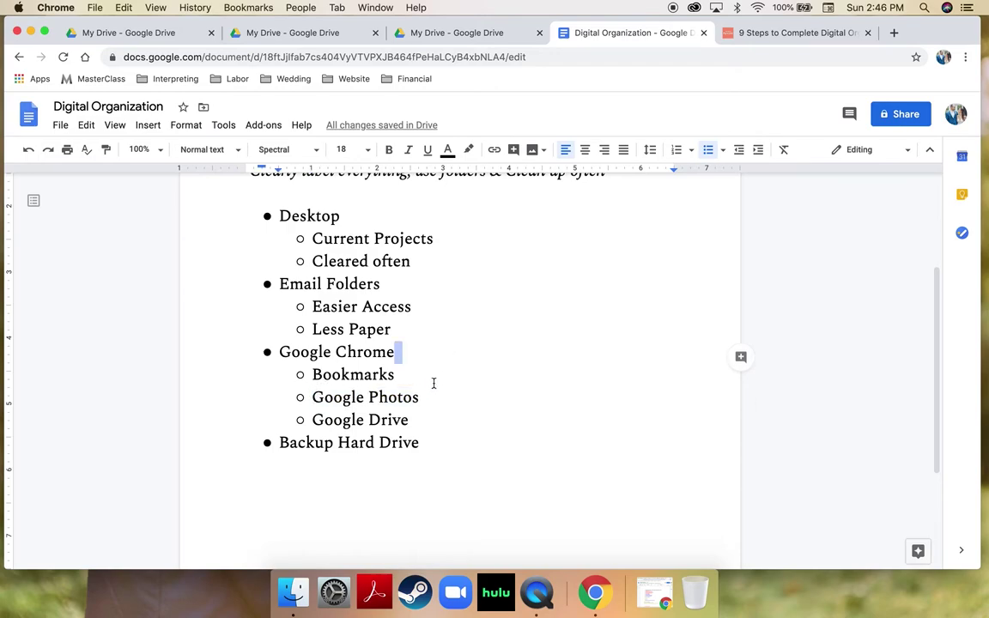
pyautogui.click(433, 395)
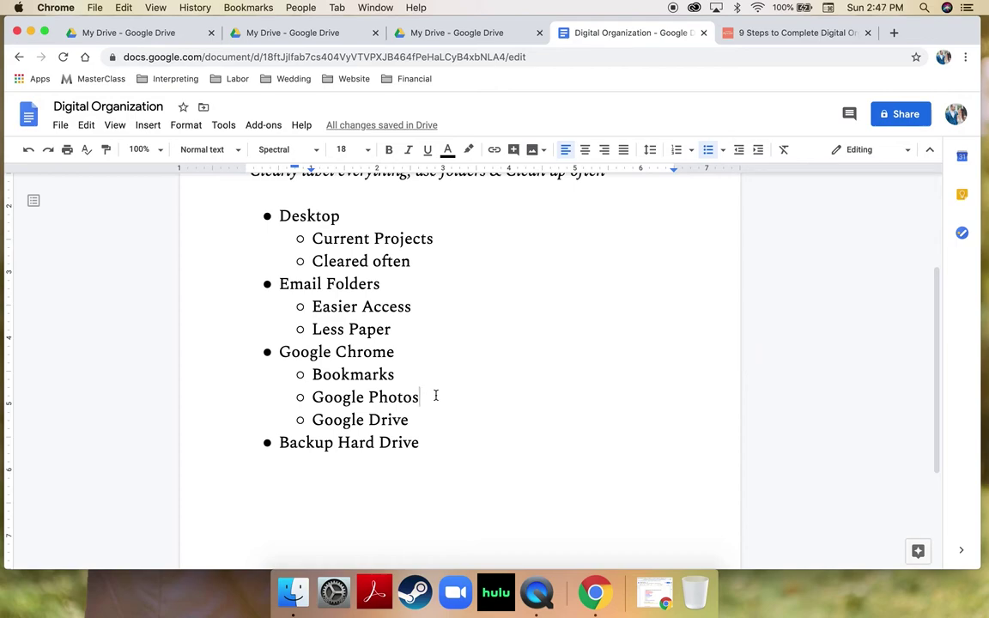
pyautogui.moveTo(450, 395); pyautogui.dragTo(304, 401)
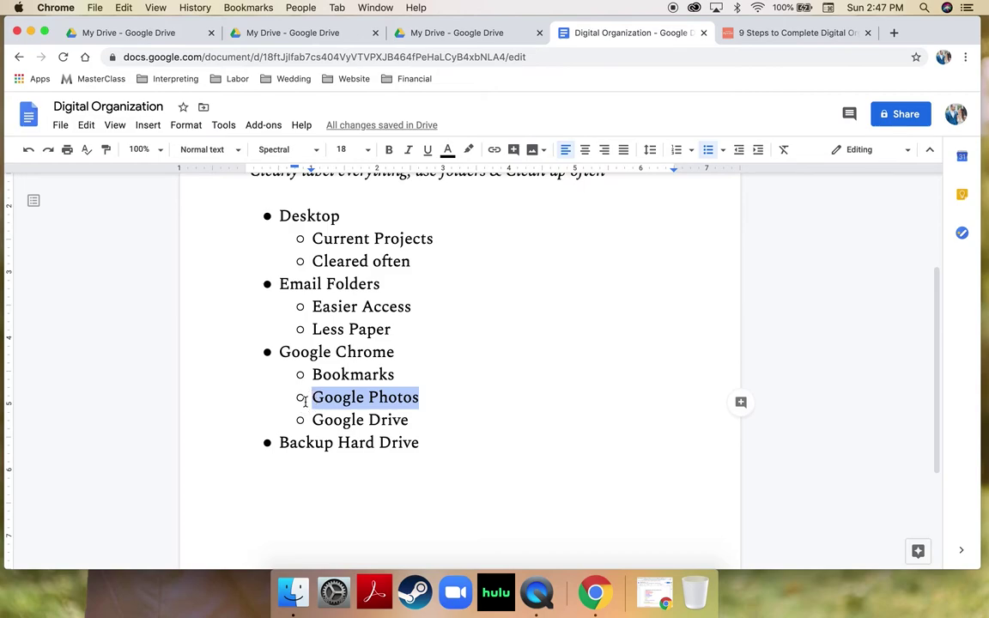
pyautogui.click(393, 380)
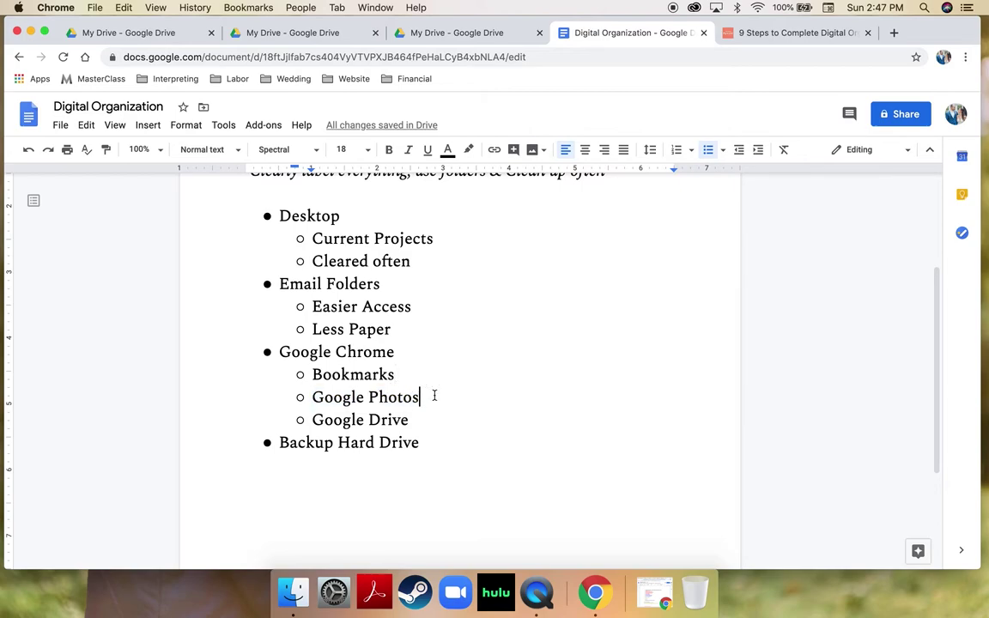
pyautogui.click(447, 397)
pyautogui.scroll(-1, 464, 396)
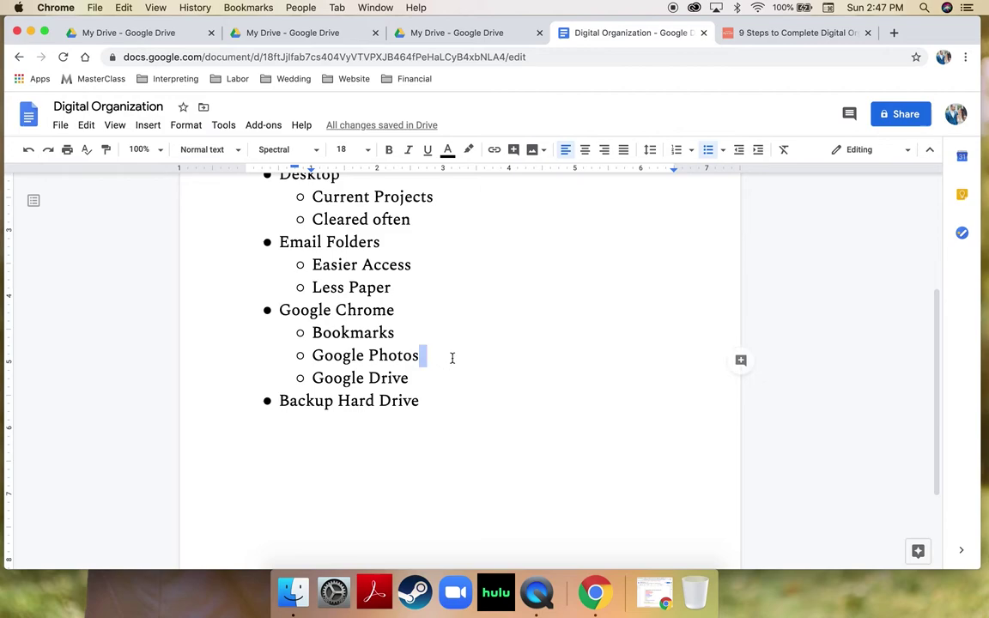
pyautogui.click(426, 375)
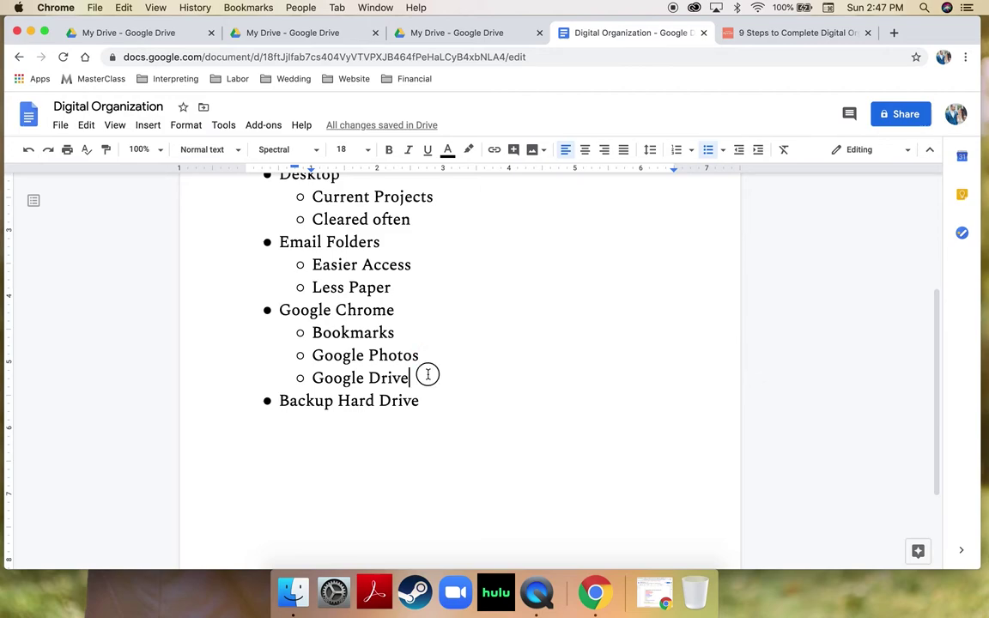
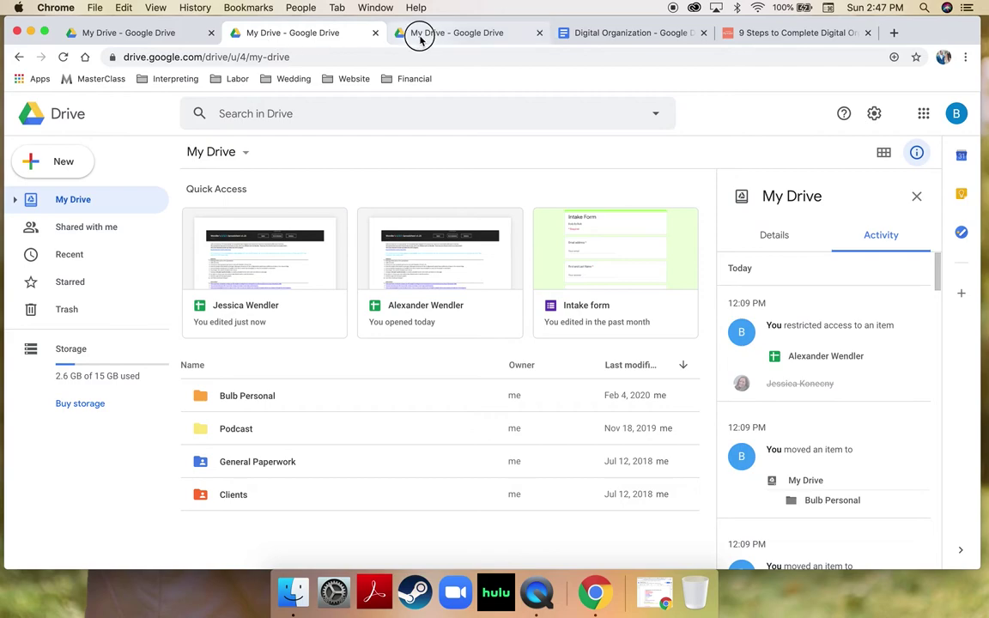
# View the My Drive page of each of the three Google accounts, looking over the files in the first.
pyautogui.click(313, 36)
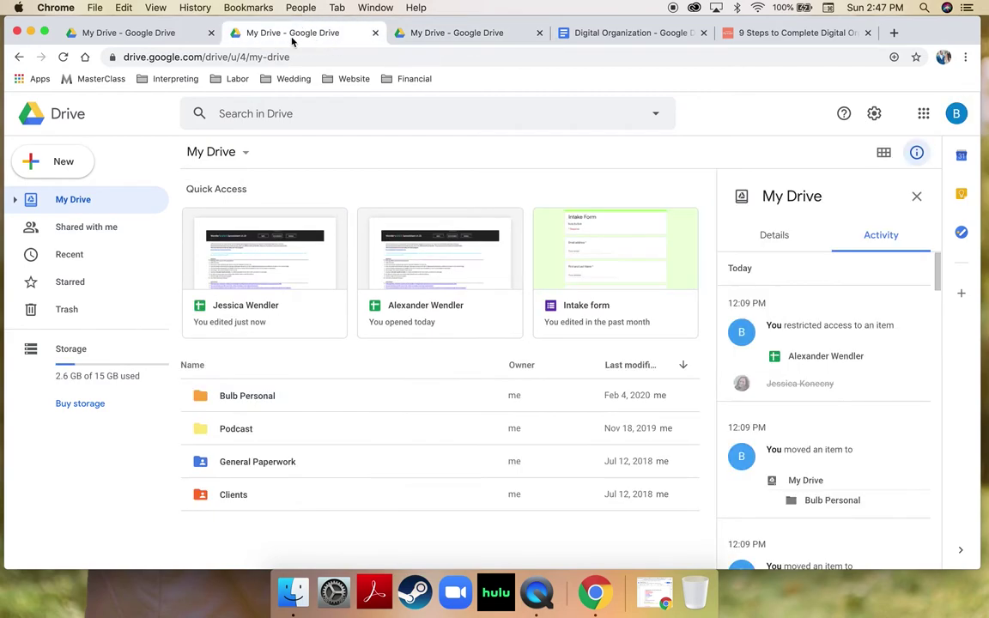
pyautogui.click(159, 36)
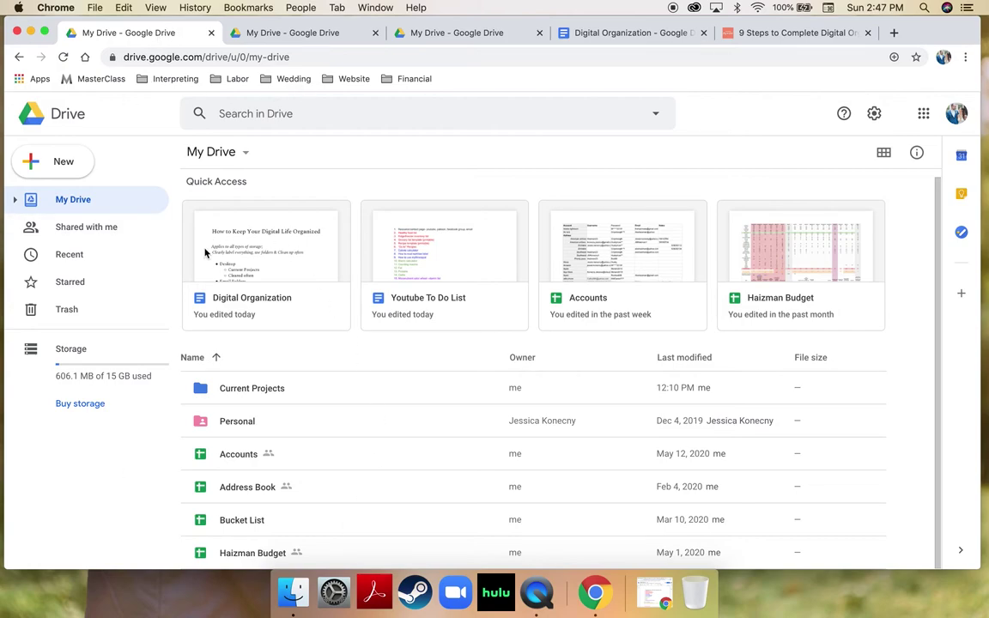
pyautogui.scroll(-1, 205, 253)
pyautogui.scroll(1, 205, 253)
pyautogui.click(295, 34)
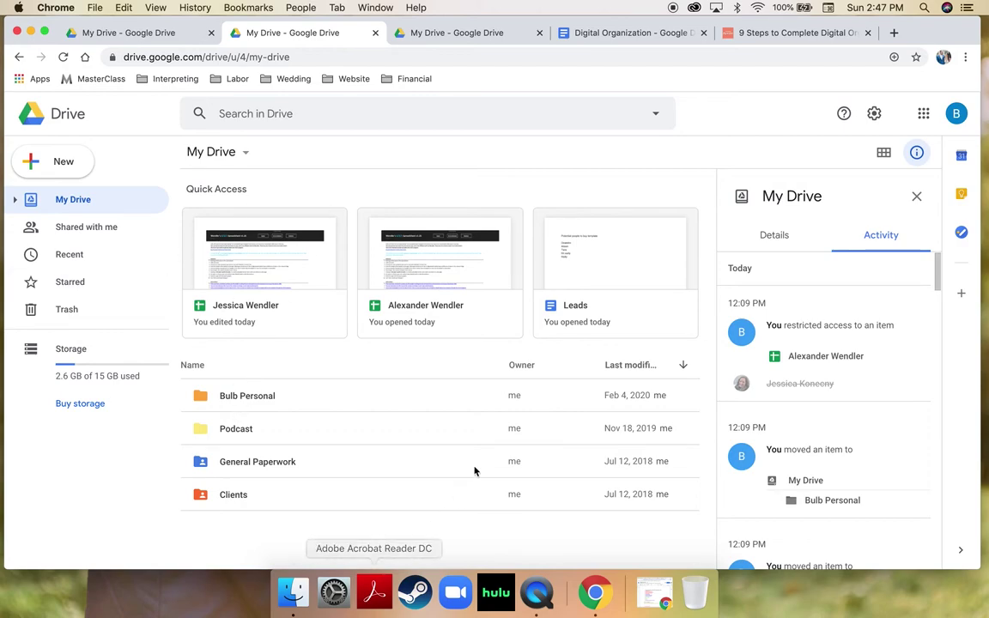
pyautogui.click(453, 34)
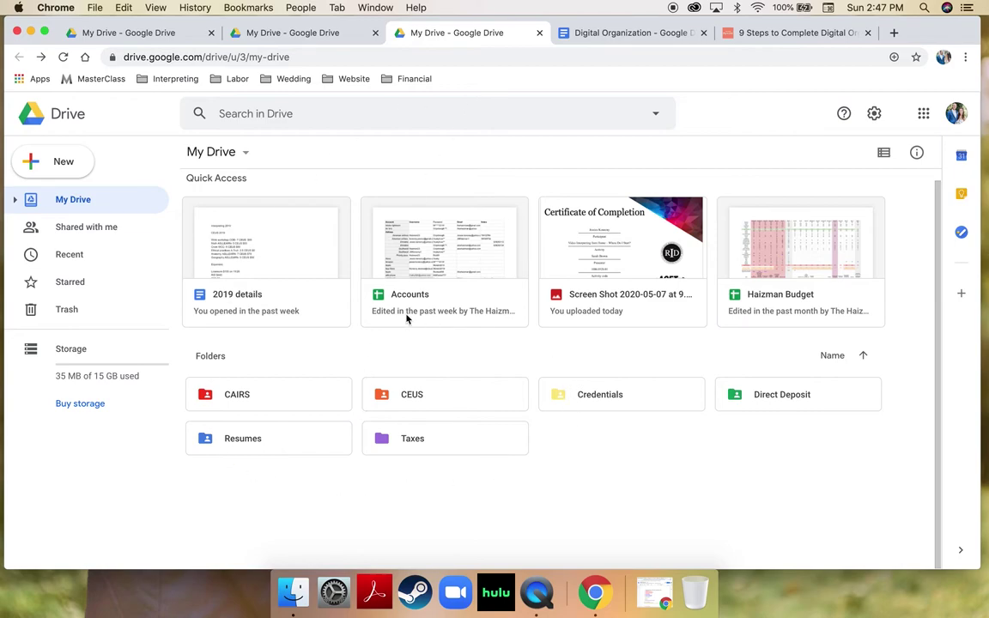
# Go through the three accounts' drives again and select the Taxes folder in the third account's My Drive.
pyautogui.click(300, 33)
pyautogui.click(176, 34)
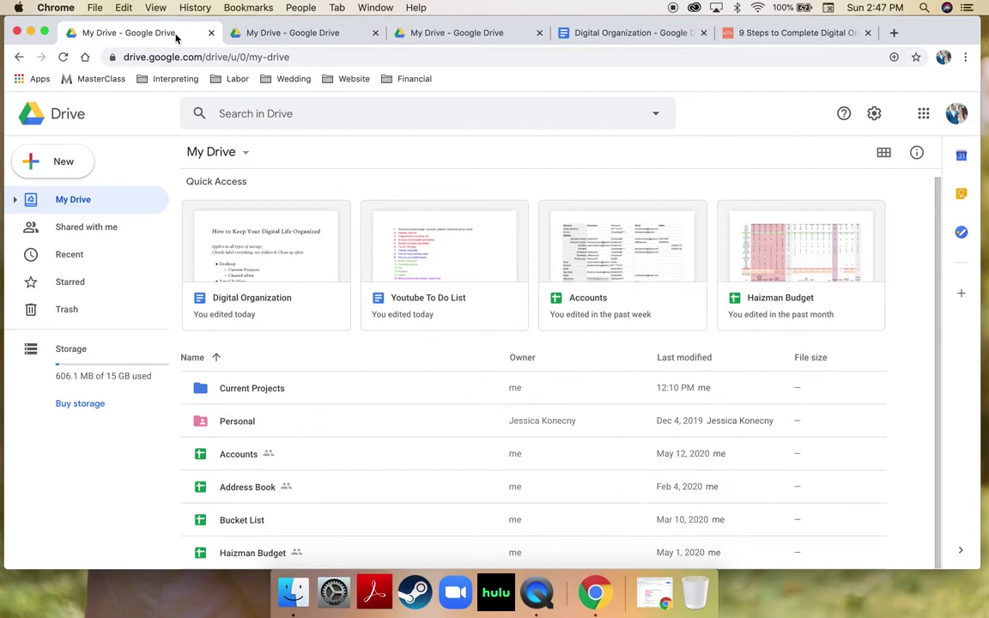
pyautogui.click(268, 35)
pyautogui.click(397, 31)
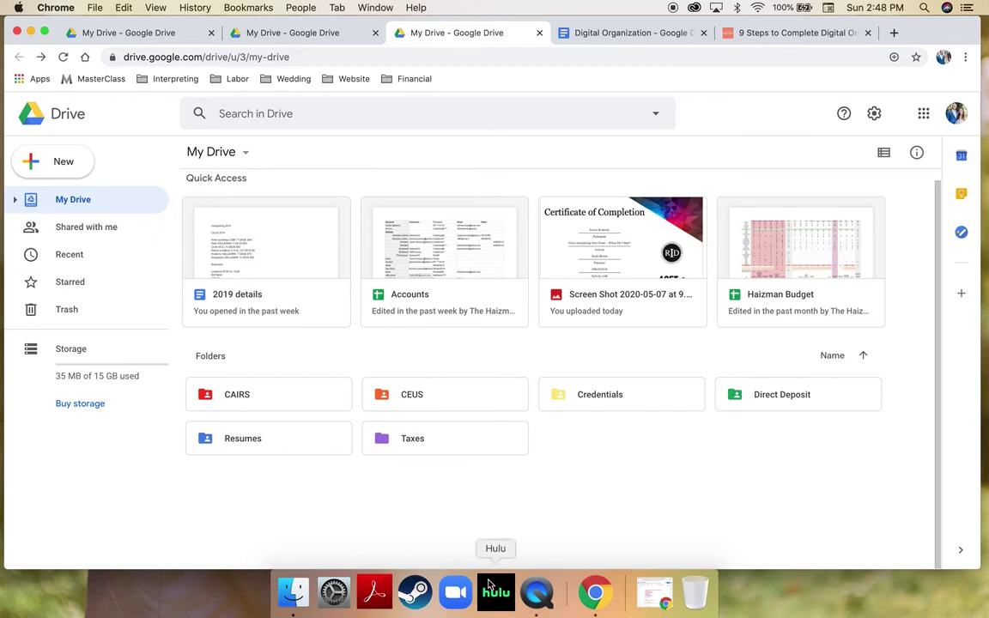
pyautogui.click(503, 445)
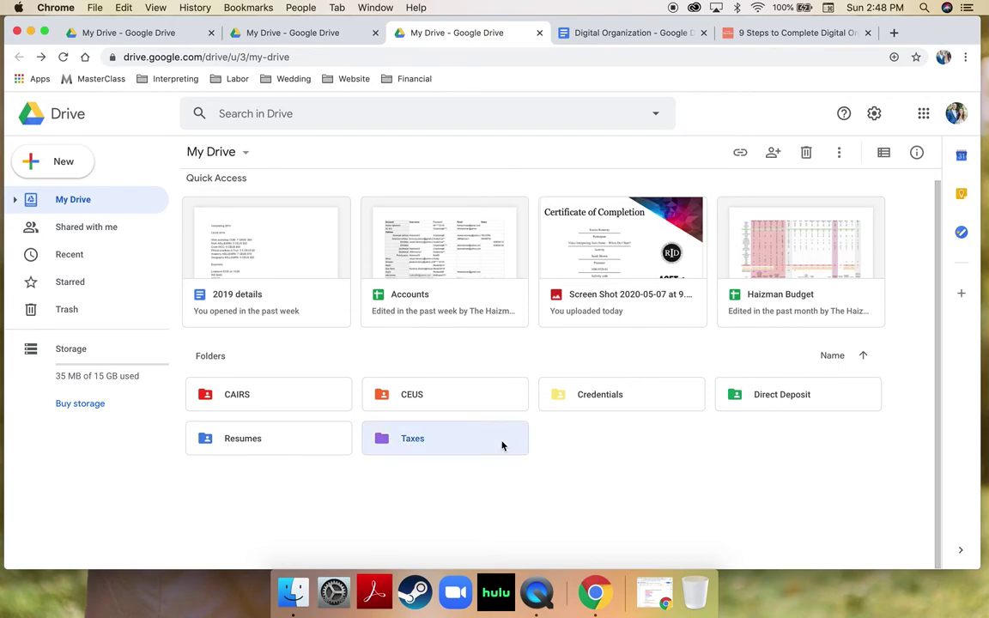
# Compare the folders in the second, first and third accounts' drives once more.
pyautogui.click(316, 38)
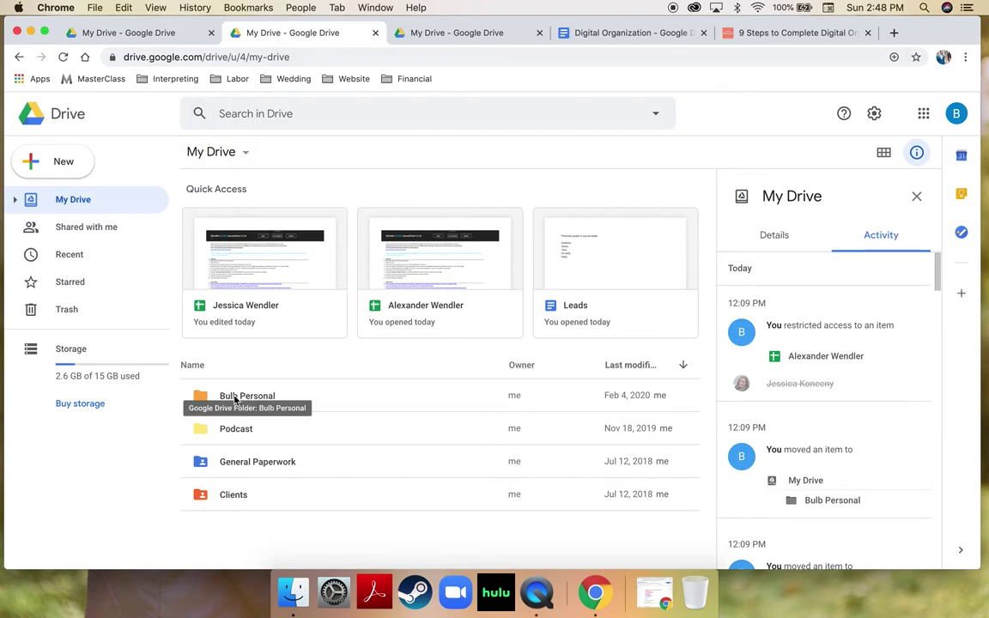
pyautogui.click(148, 34)
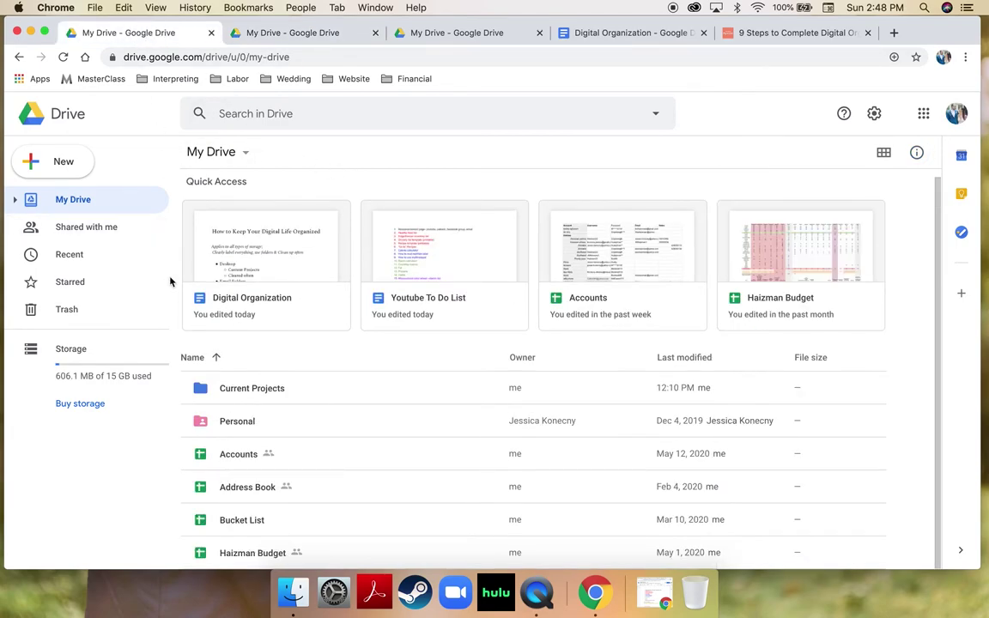
pyautogui.click(299, 39)
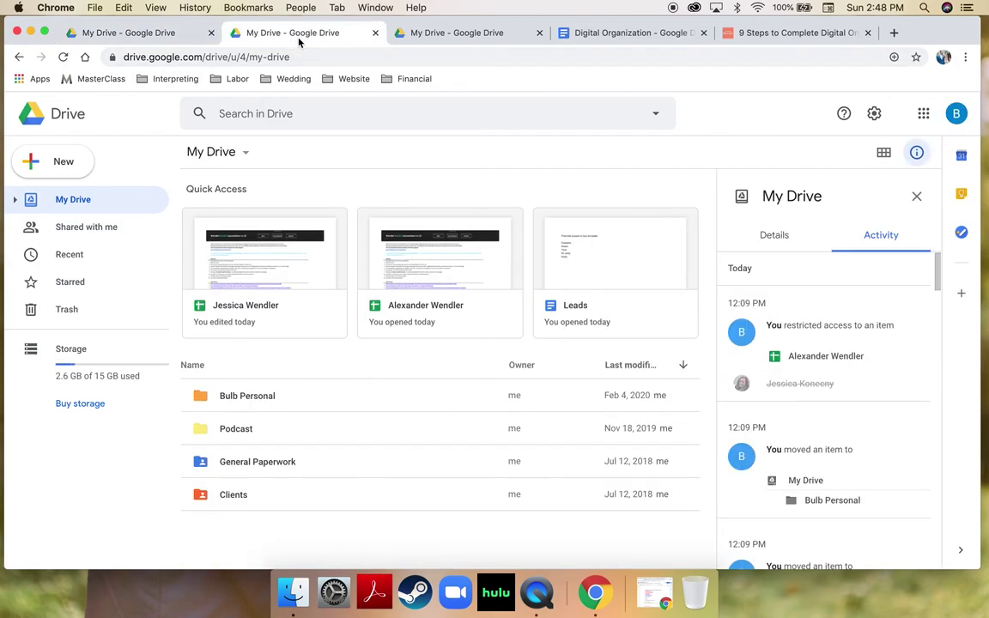
pyautogui.click(422, 32)
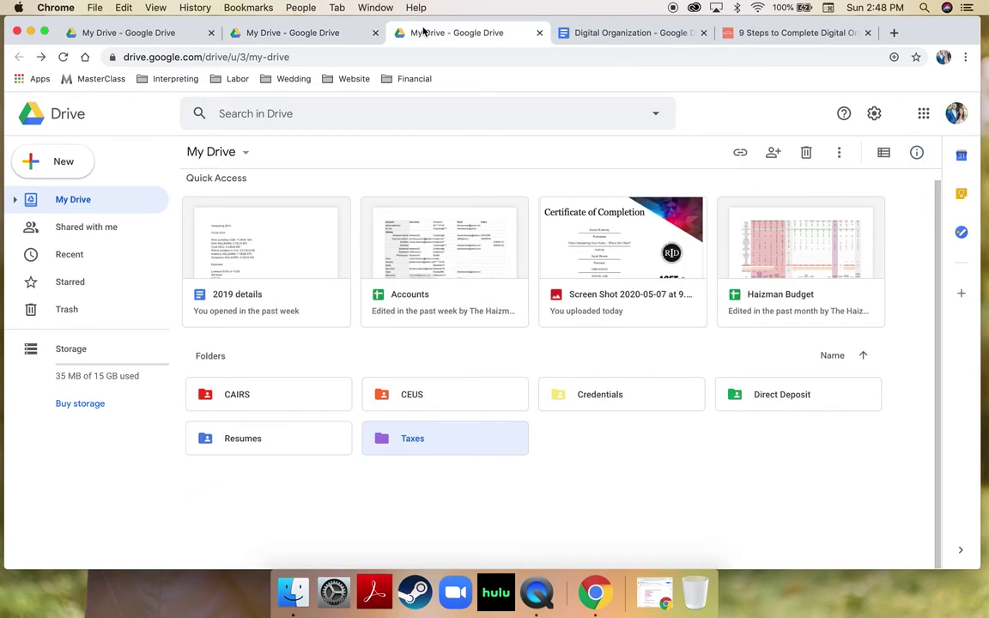
# Return to the first account's My Drive, open the Current Projects folder and select the Youtube To Do List document.
pyautogui.click(100, 33)
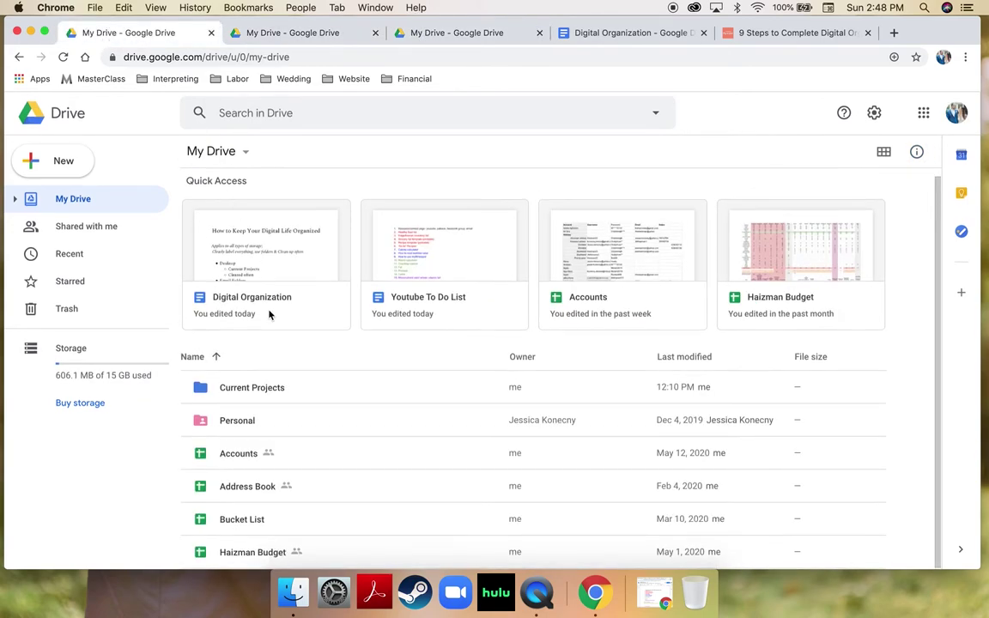
pyautogui.scroll(-1, 269, 315)
pyautogui.scroll(1, 269, 315)
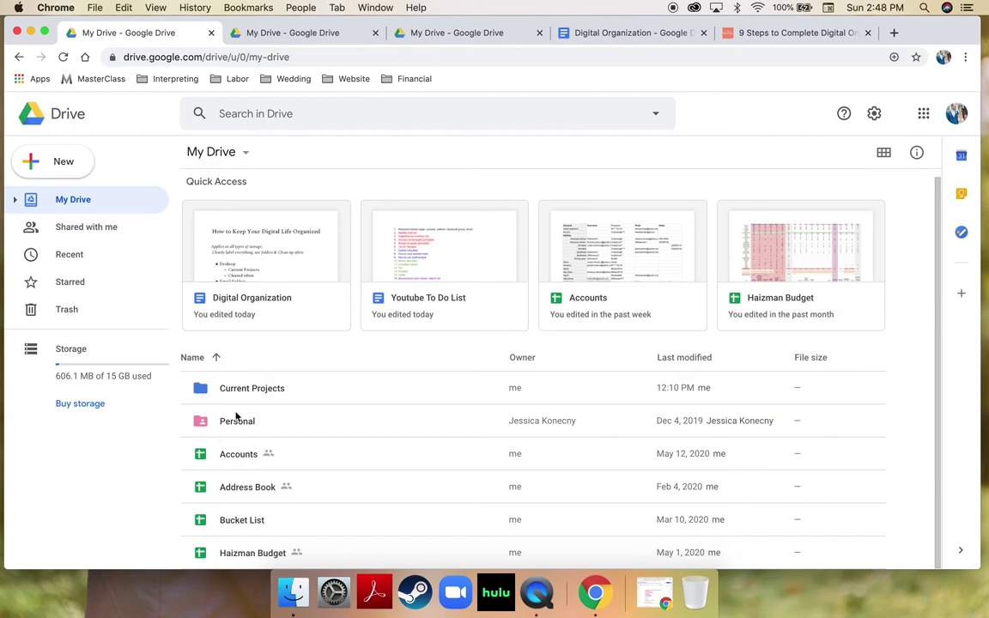
pyautogui.doubleClick(275, 389)
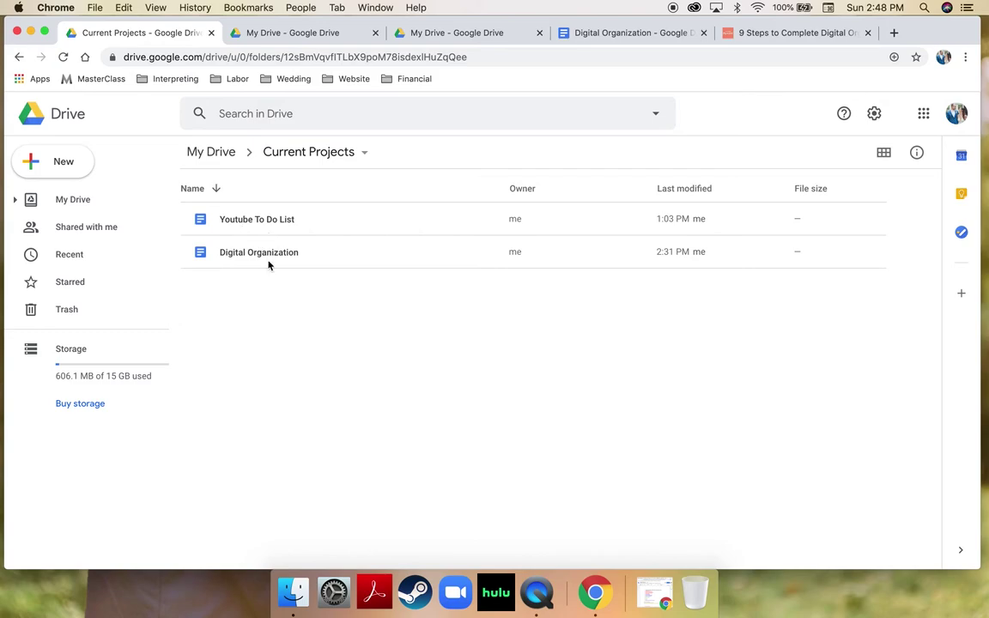
pyautogui.click(258, 222)
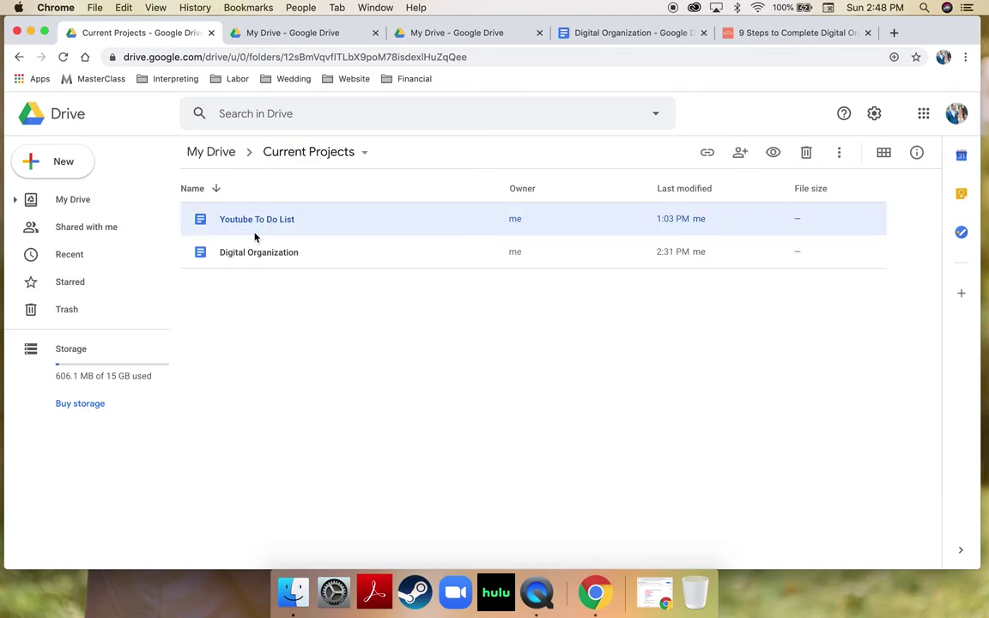
# Go back to My Drive and open the Personal folder.
pyautogui.click(216, 154)
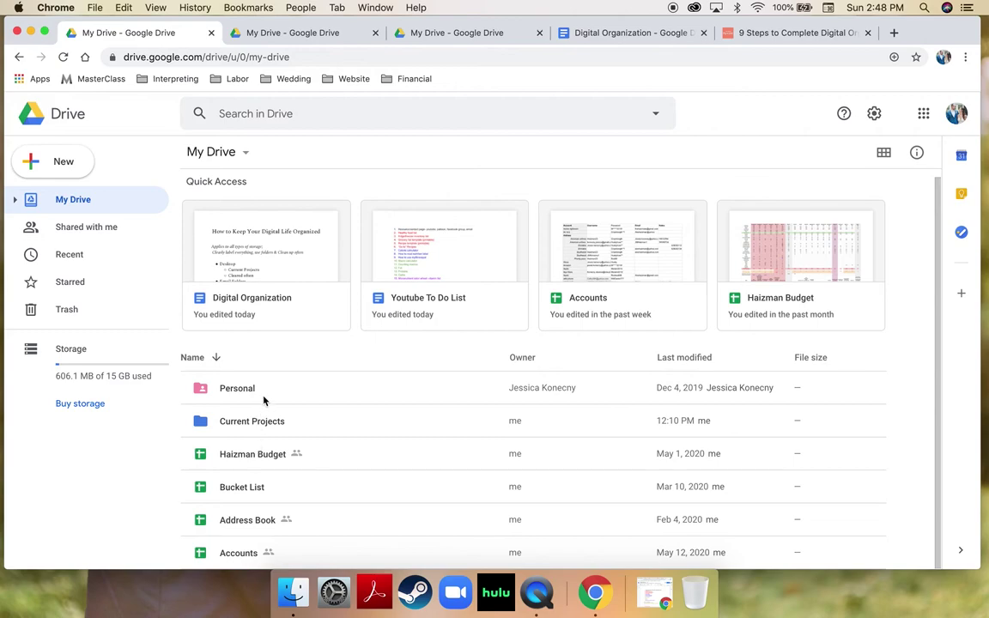
pyautogui.doubleClick(264, 397)
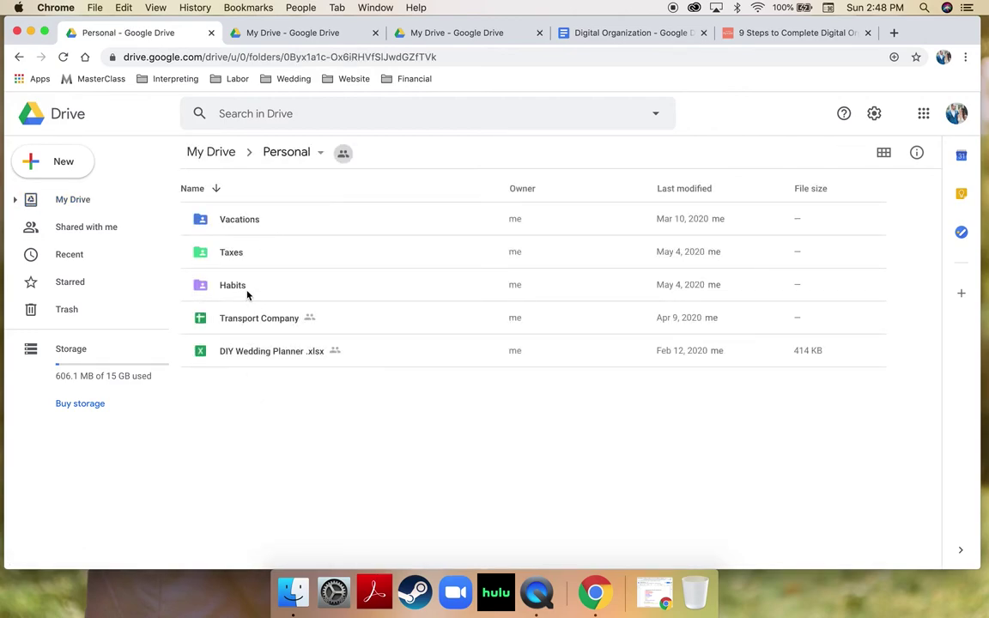
# Return to the first account's My Drive, select the Address Book spreadsheet and clear the selection again.
pyautogui.click(226, 153)
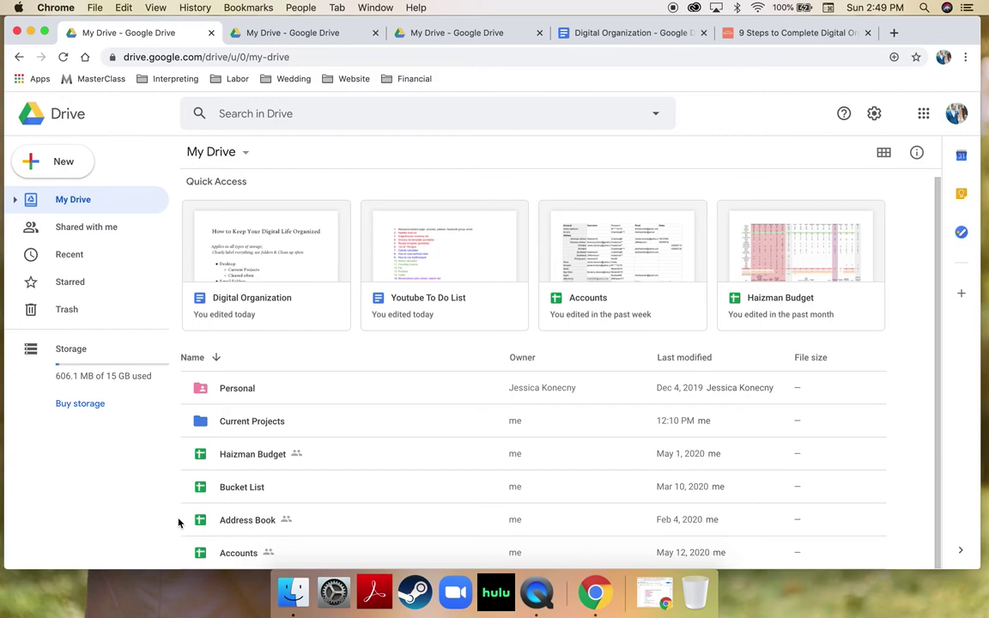
pyautogui.click(250, 527)
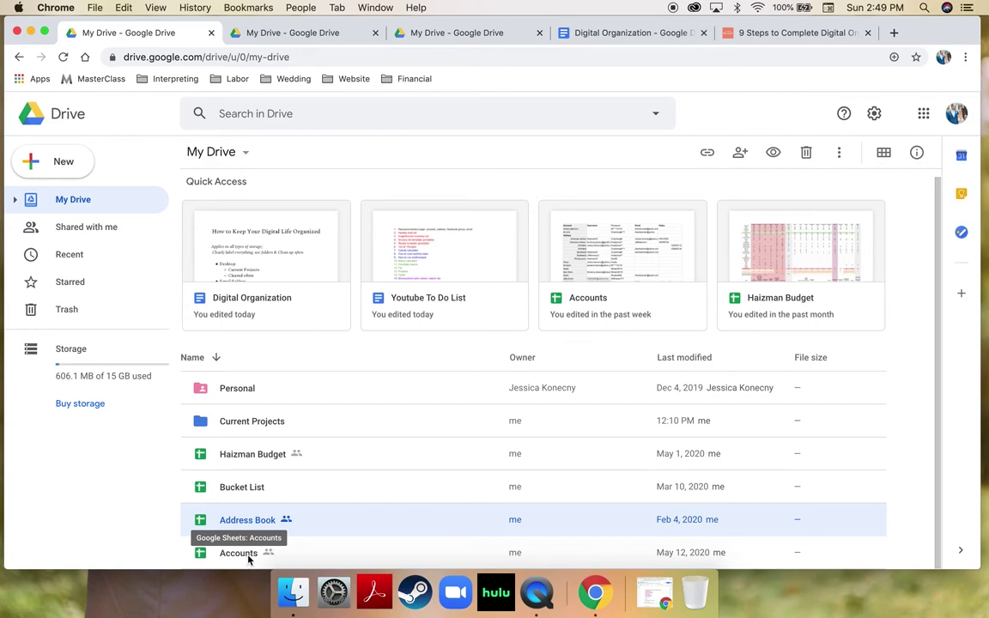
pyautogui.click(177, 533)
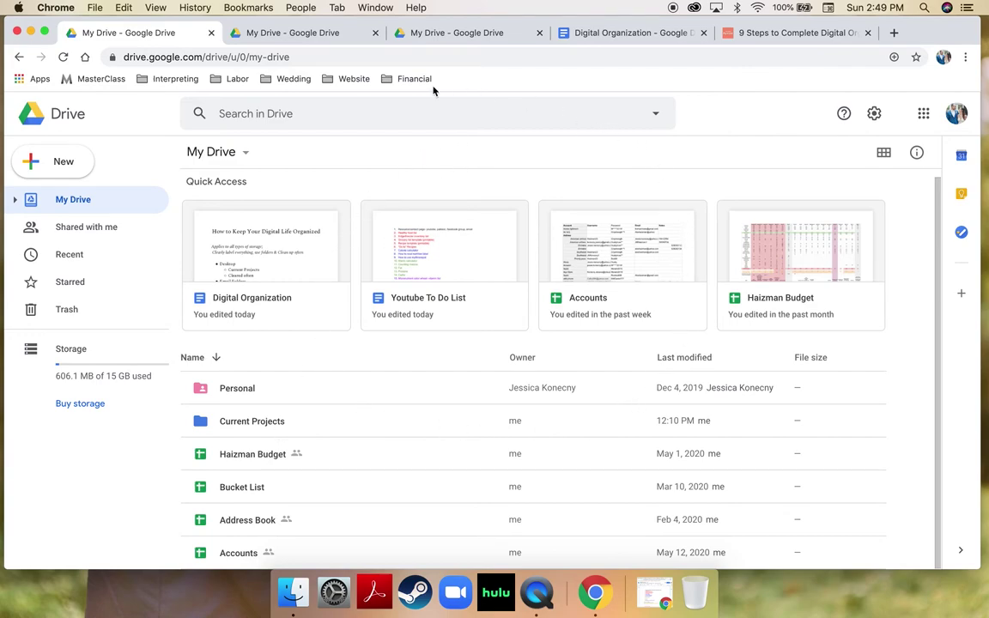
# In the second account's drive, look into the Podcast folder and its Bulb Cast subfolder, and go back to My Drive.
pyautogui.click(334, 39)
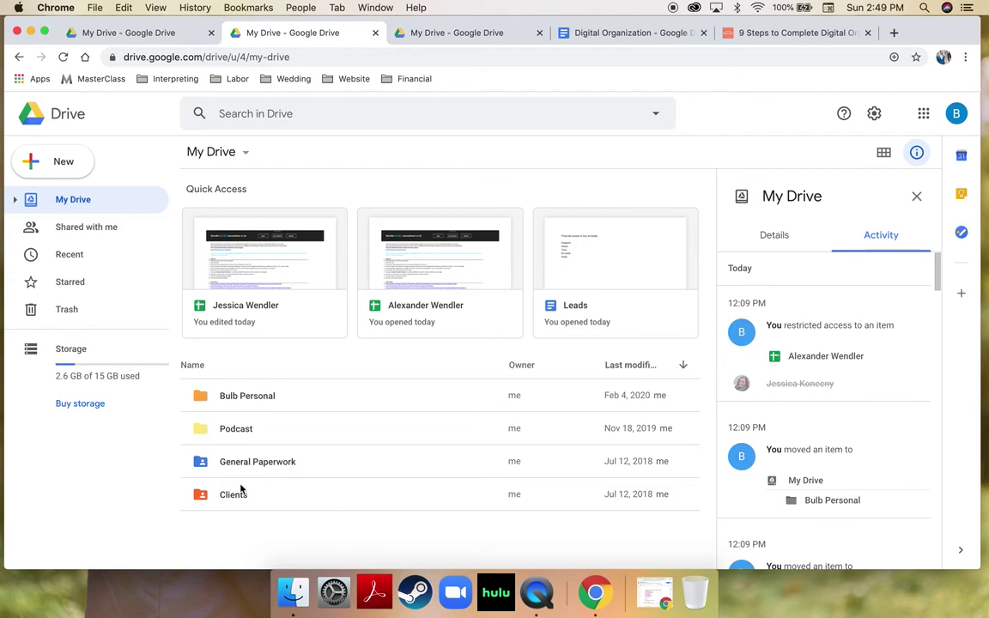
pyautogui.doubleClick(243, 431)
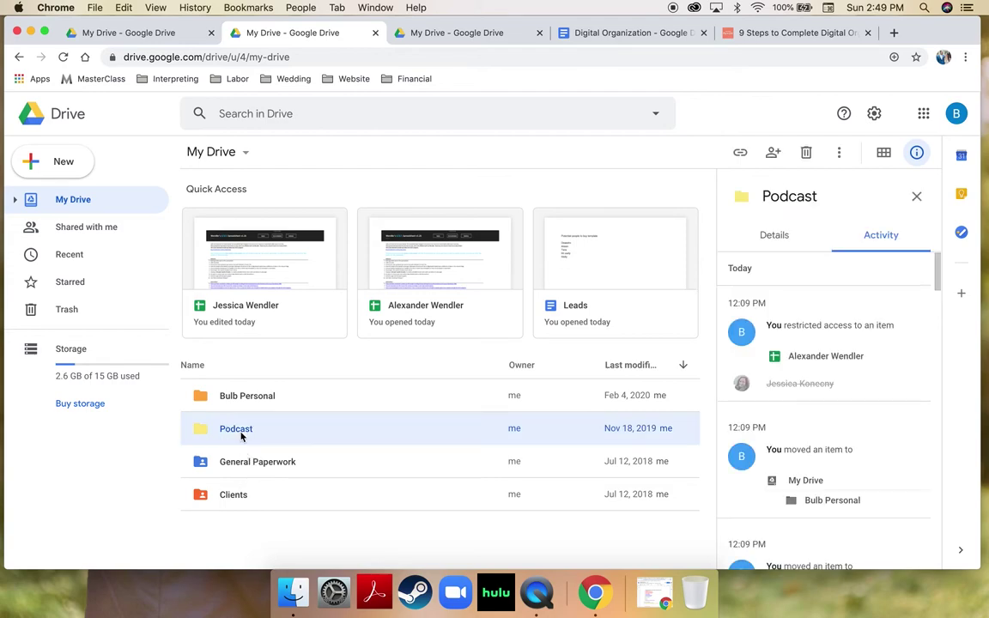
pyautogui.doubleClick(254, 261)
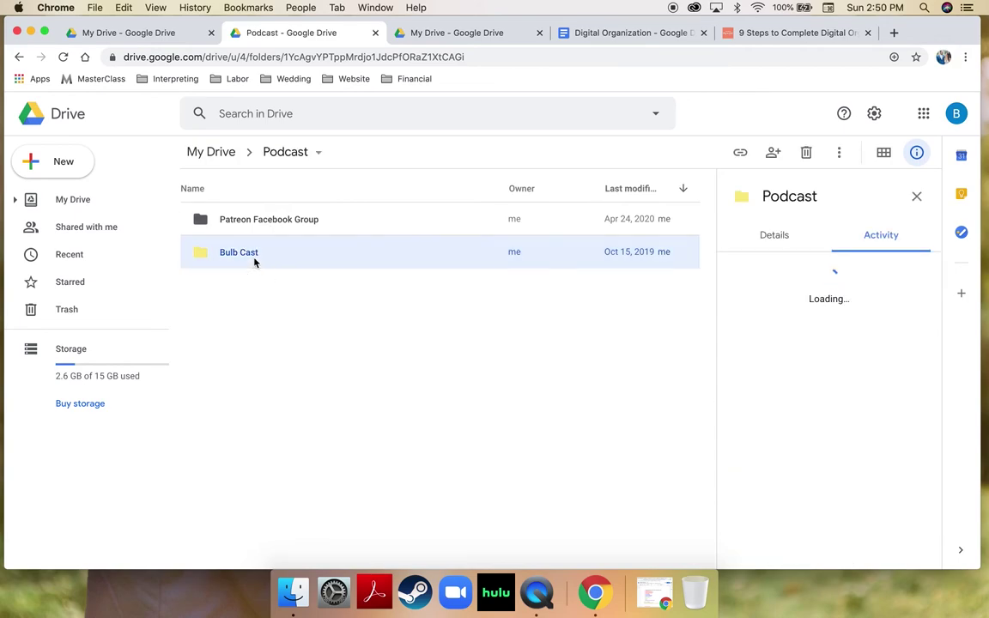
pyautogui.click(272, 152)
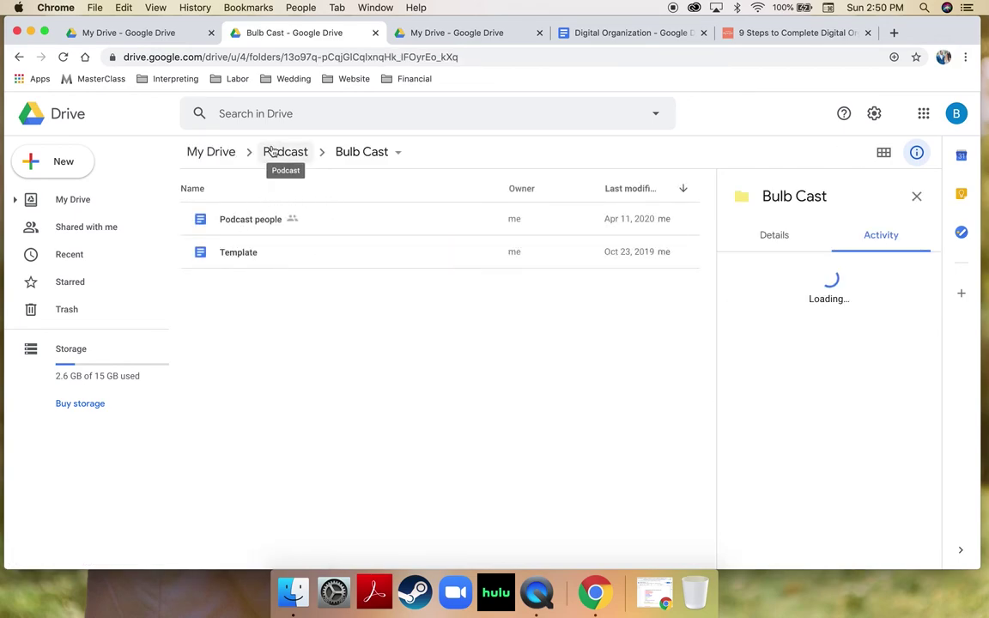
pyautogui.click(214, 154)
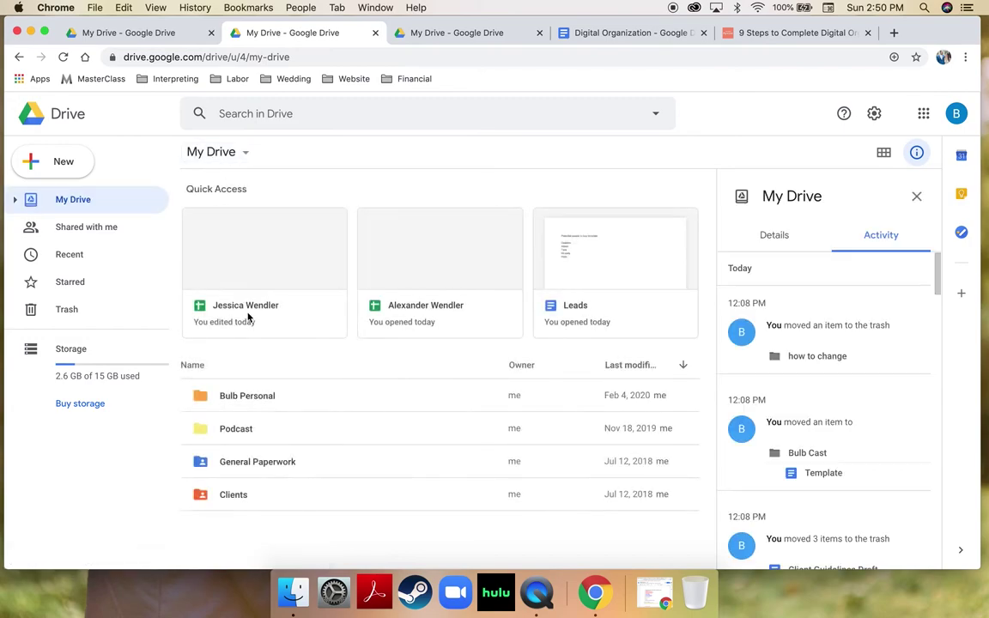
# View the contents of the Bulb Personal folder twice, going back to the second account's My Drive each time.
pyautogui.doubleClick(248, 398)
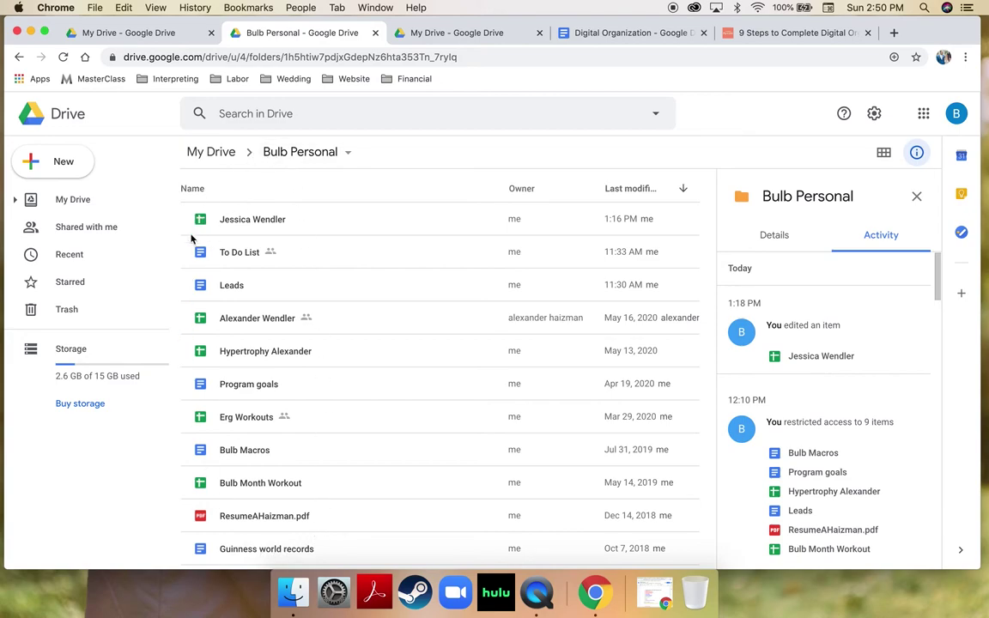
pyautogui.click(222, 158)
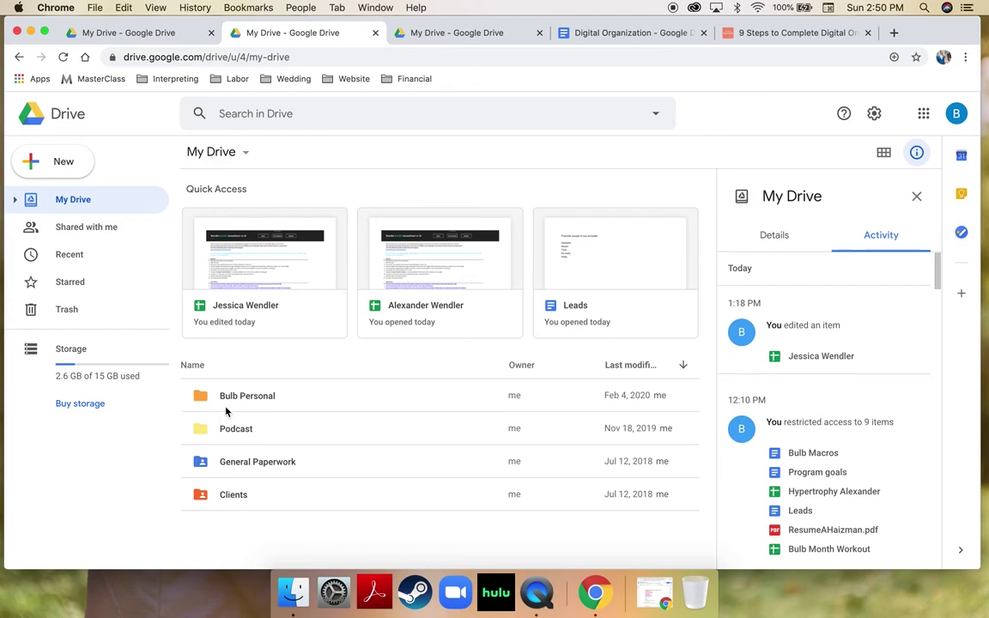
pyautogui.click(253, 399)
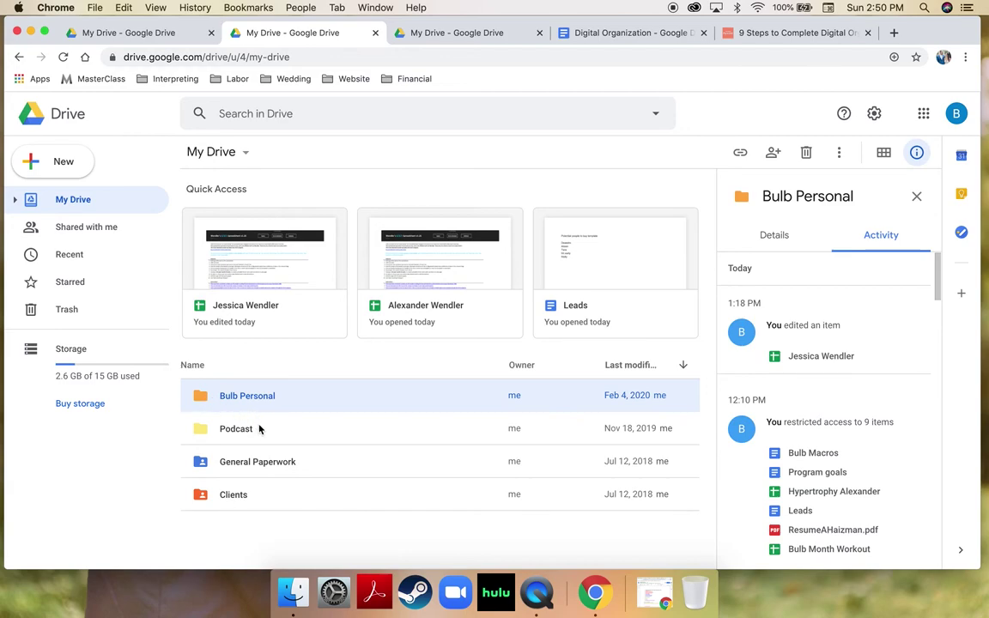
pyautogui.doubleClick(264, 399)
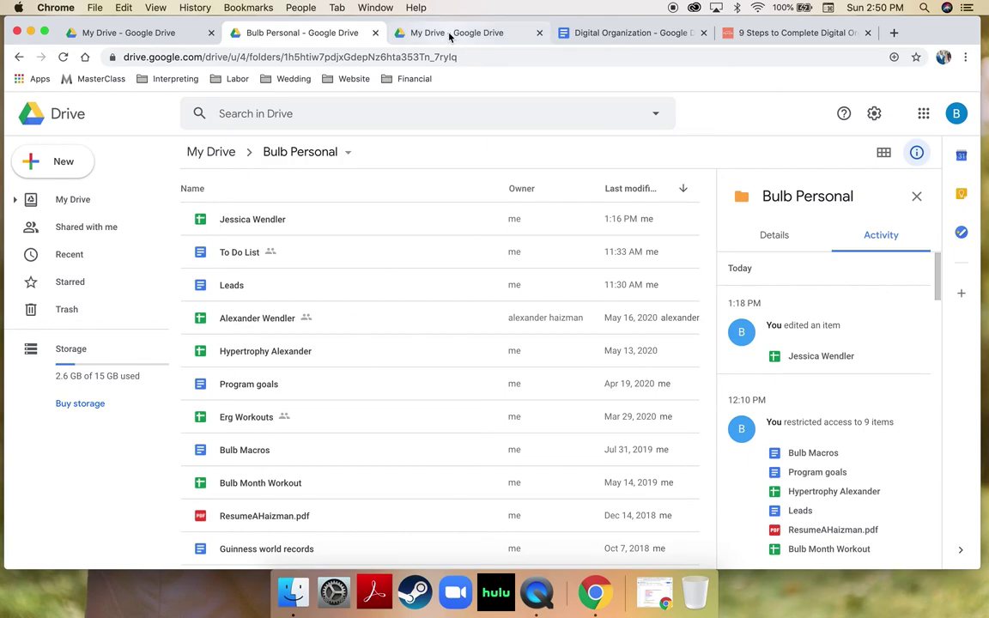
pyautogui.click(213, 152)
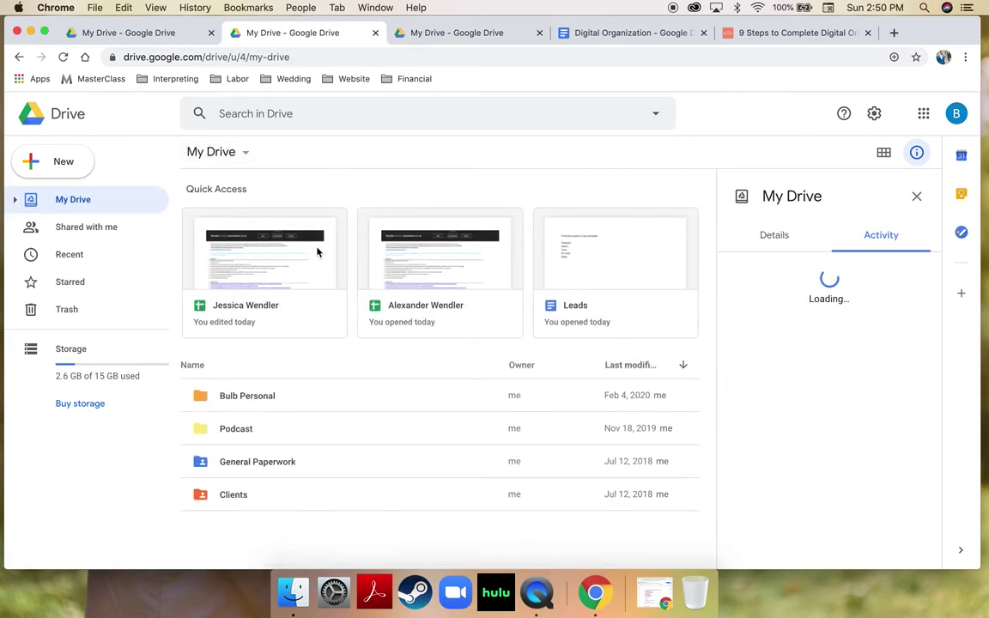
# In the third account's drive, view the contents of the CEUS folder and return to My Drive.
pyautogui.click(425, 32)
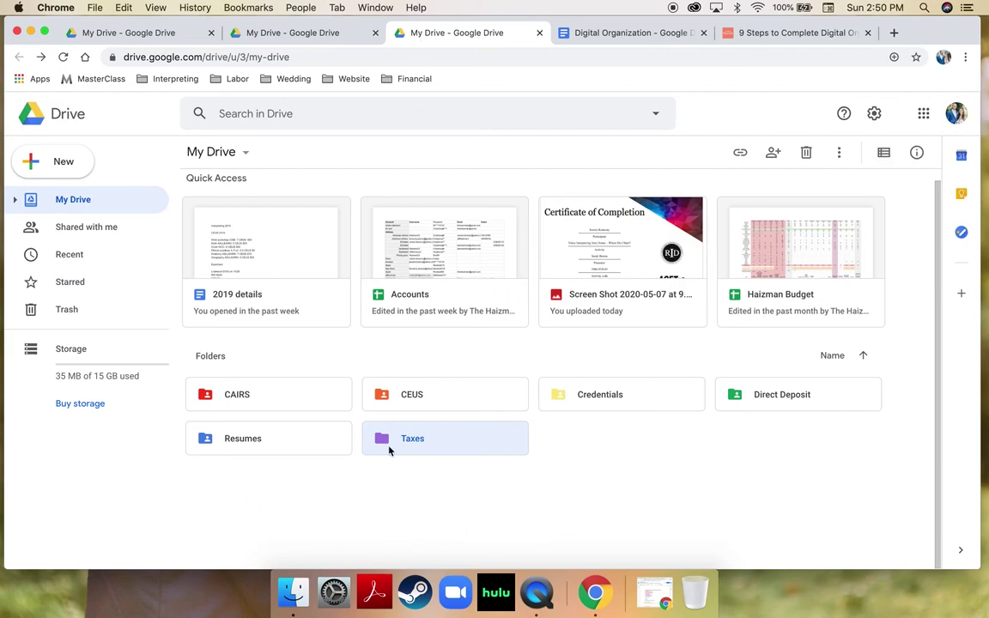
pyautogui.click(398, 401)
pyautogui.doubleClick(398, 401)
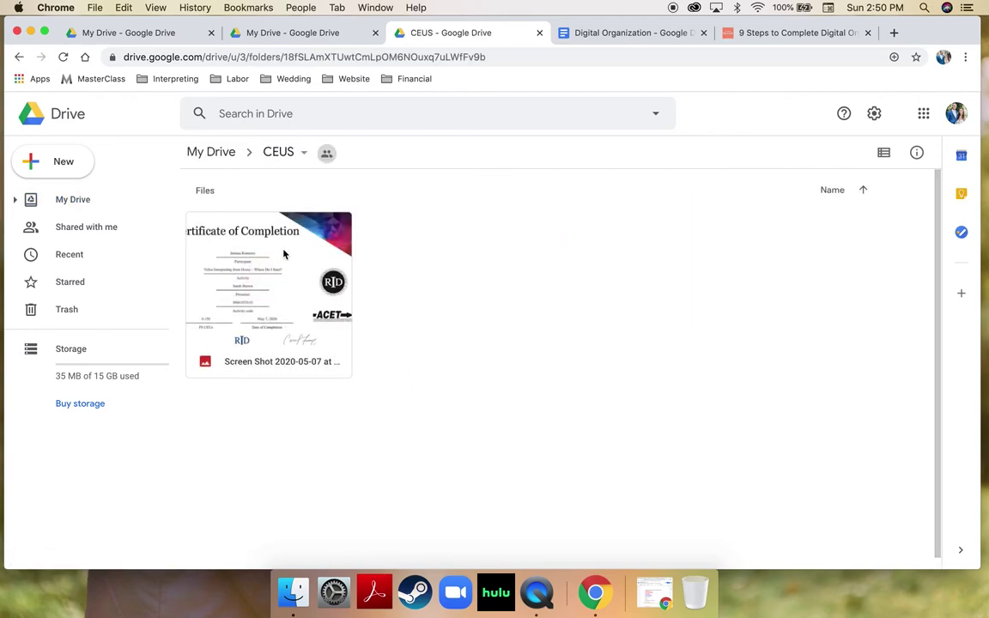
pyautogui.click(279, 151)
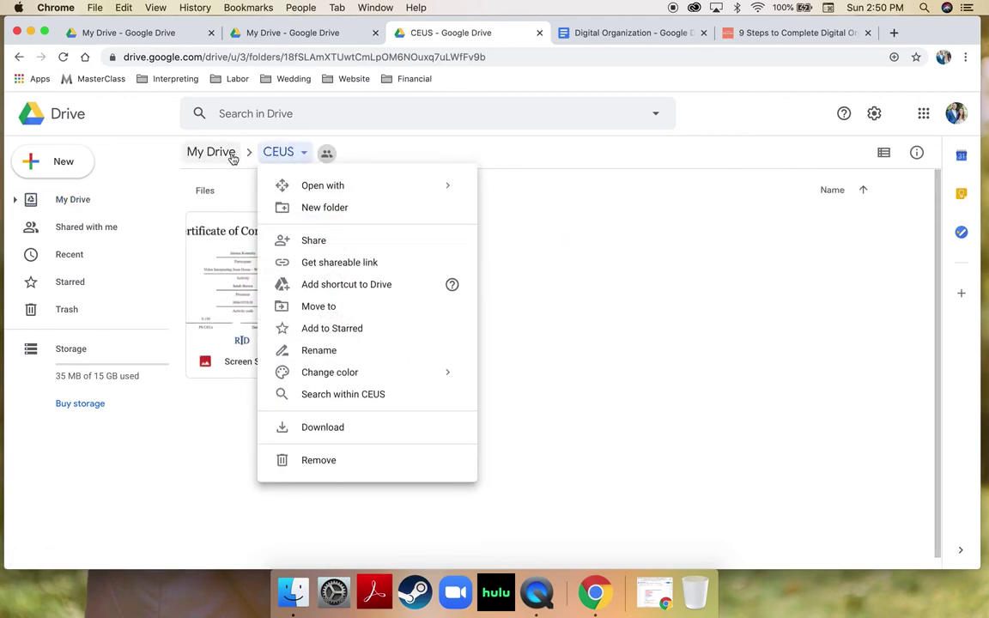
pyautogui.click(231, 155)
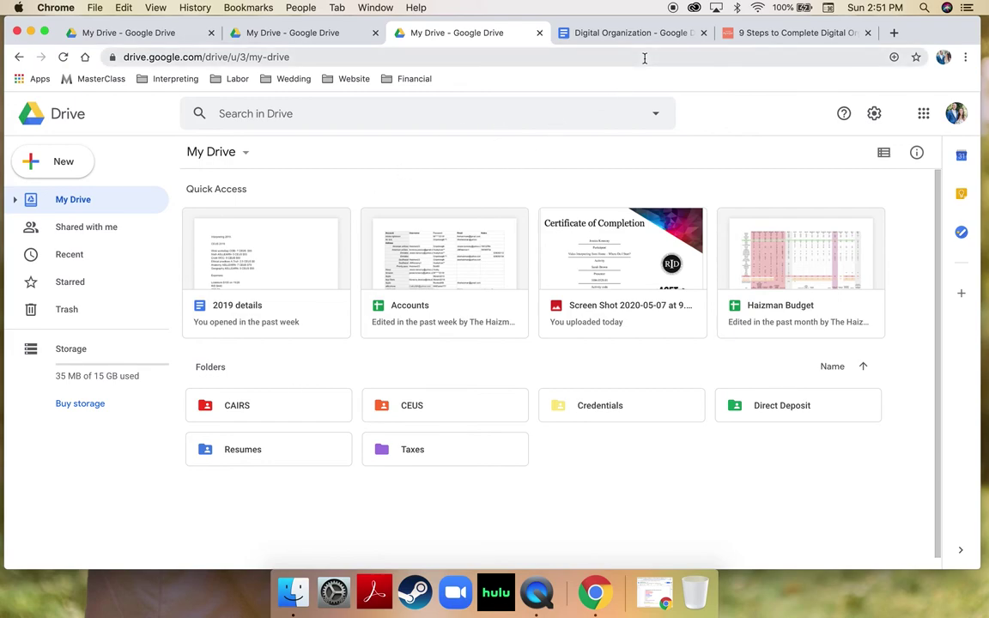
# Show the Backup Hard Drive item in the Digital Organization document and minimize the browser window.
pyautogui.click(565, 33)
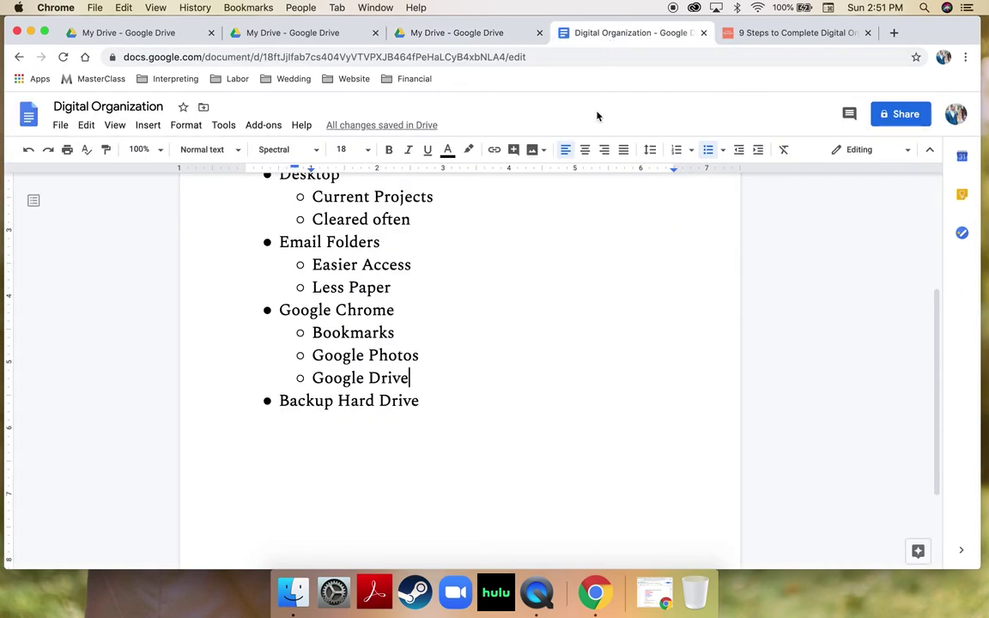
pyautogui.click(543, 364)
pyautogui.click(486, 393)
pyautogui.click(30, 33)
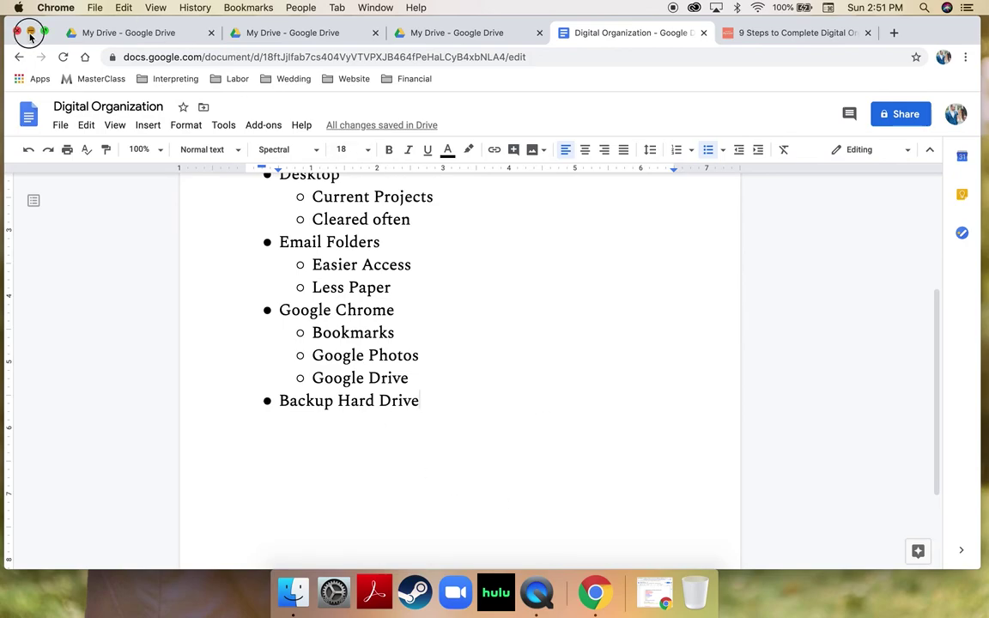
# Open the external hard drive from the desktop, enlarge its window and view the Personal and Body By Bulb folders.
pyautogui.doubleClick(952, 47)
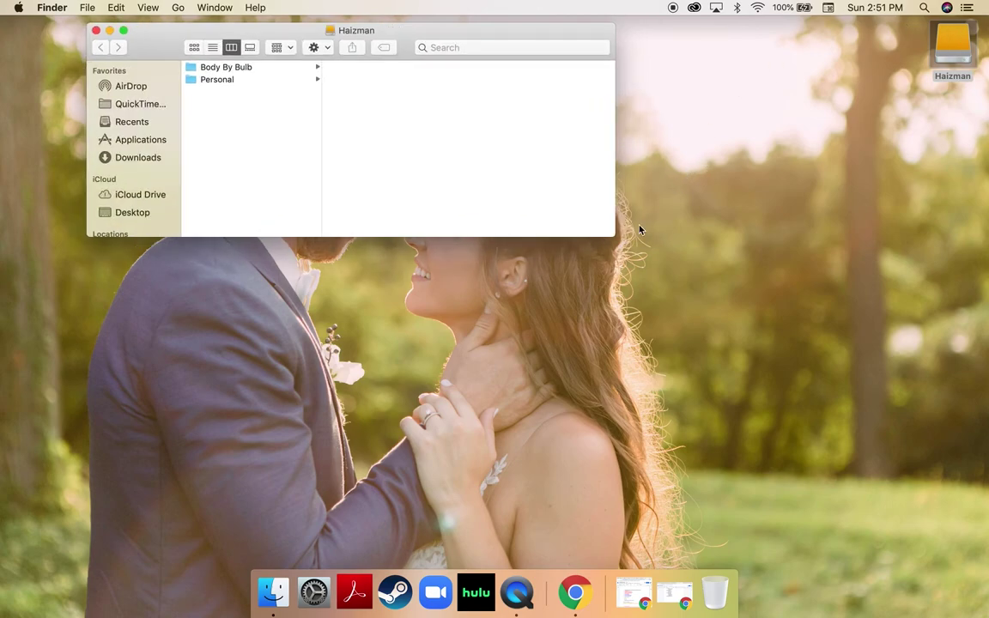
pyautogui.moveTo(614, 235); pyautogui.dragTo(861, 555)
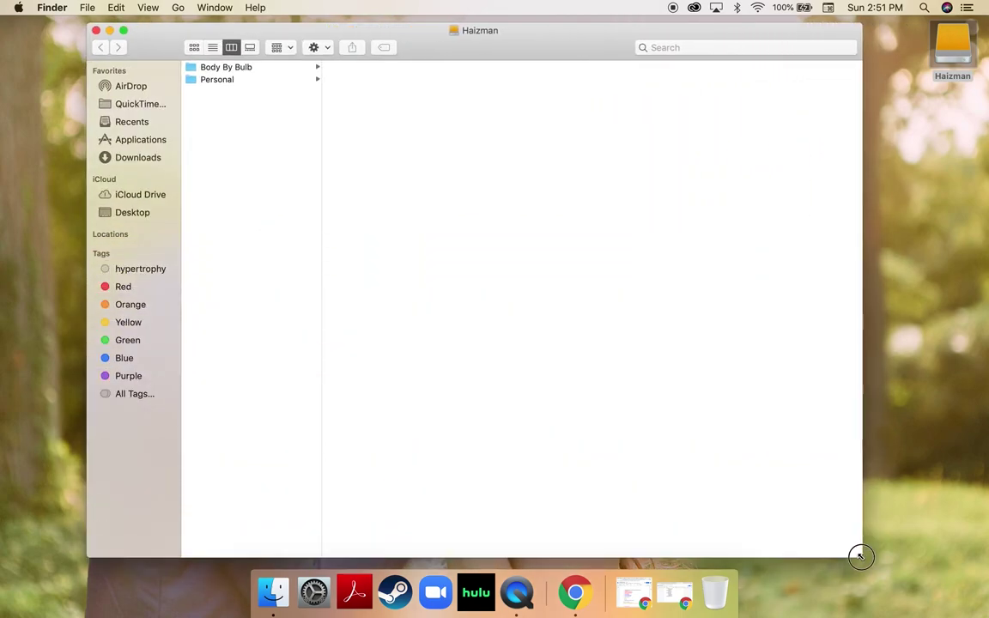
pyautogui.click(207, 80)
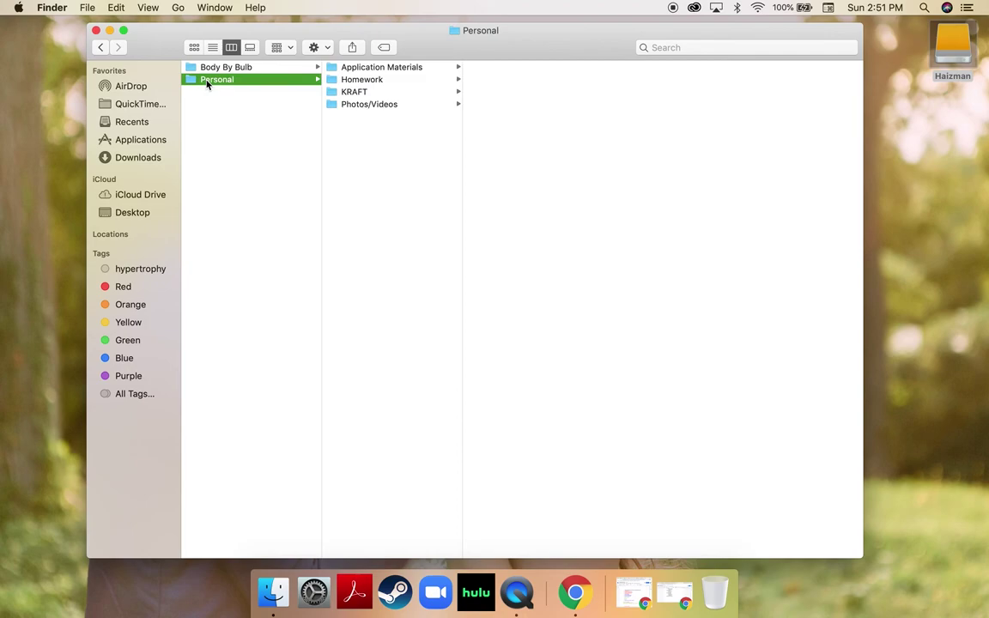
pyautogui.click(214, 72)
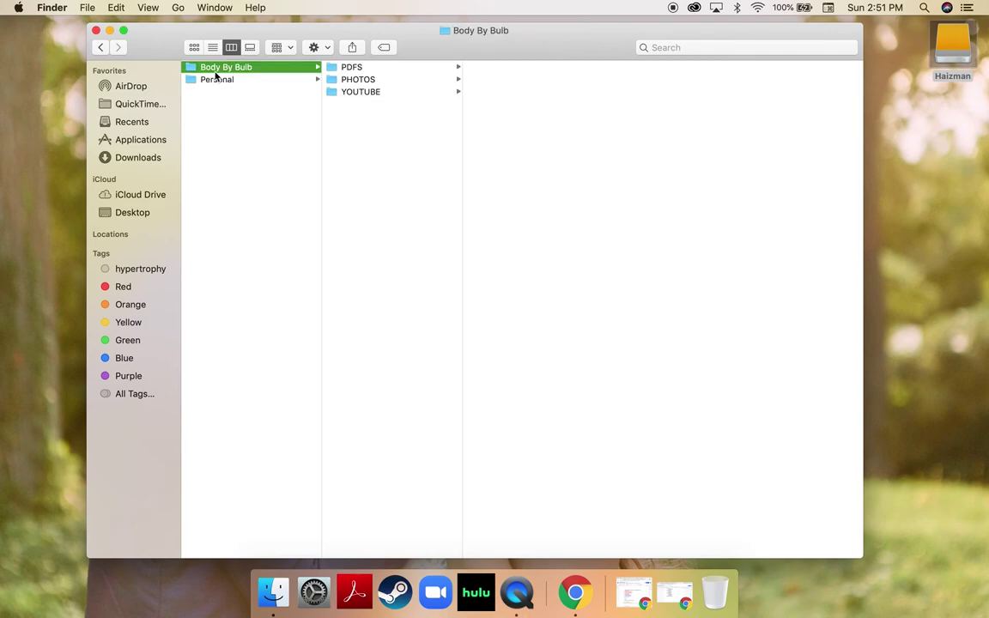
# Go through the Application Materials, Homework, KRAFT and Photos/Videos subfolders of the Personal folder.
pyautogui.click(219, 83)
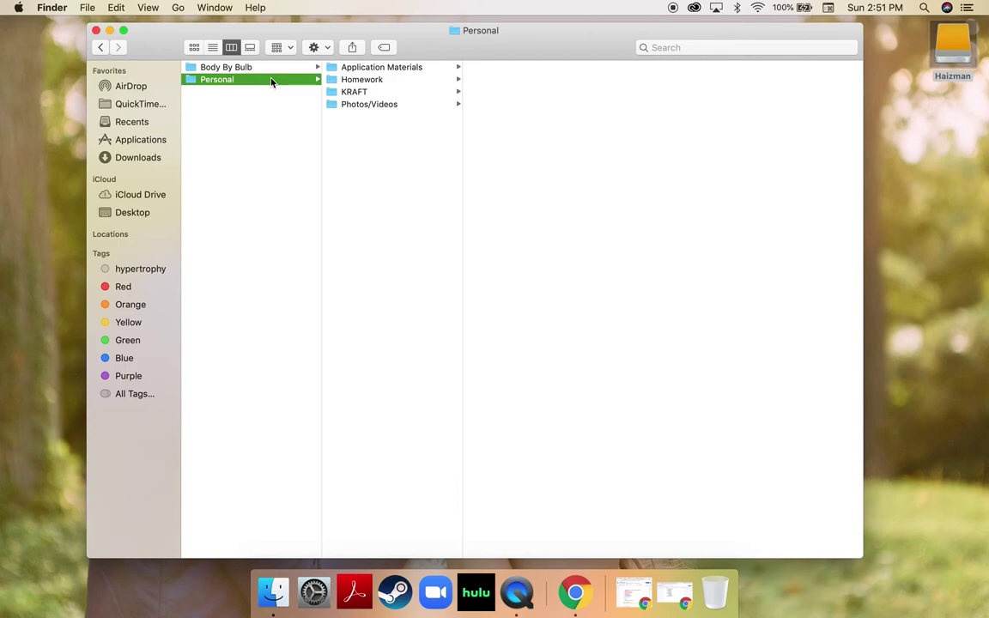
pyautogui.click(376, 68)
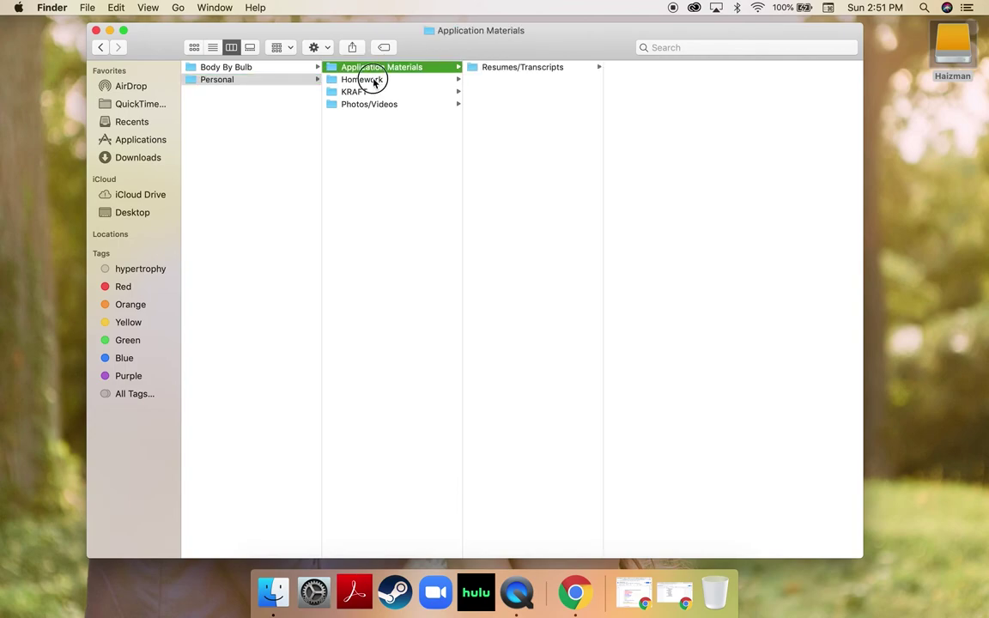
pyautogui.click(375, 80)
pyautogui.click(374, 92)
pyautogui.click(375, 104)
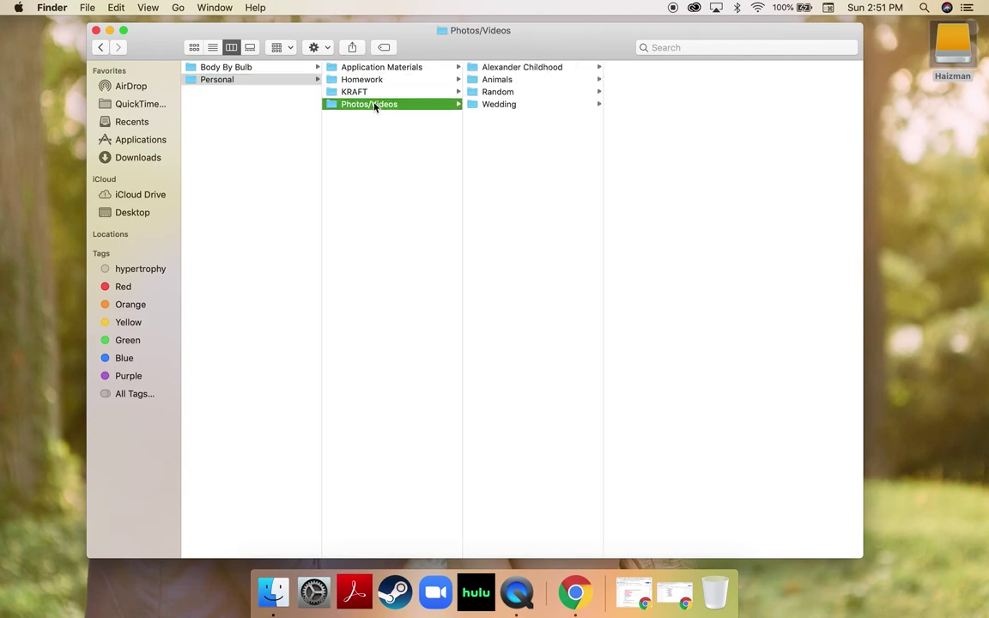
# Open the childhood photos folder inside Photos/Videos and look through its image files.
pyautogui.click(503, 69)
pyautogui.scroll(-8, 635, 326)
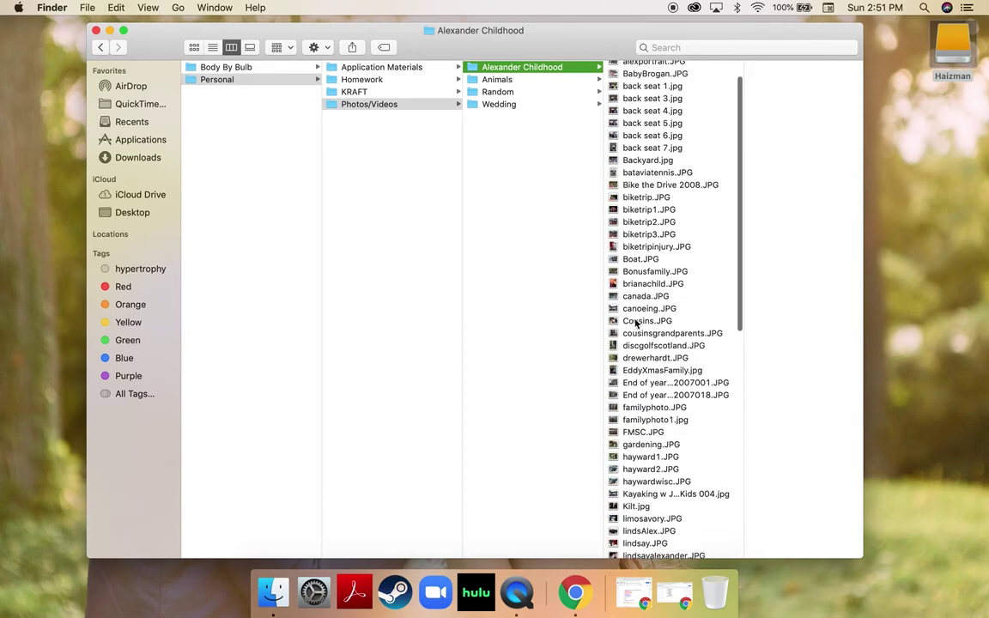
pyautogui.scroll(-12, 636, 325)
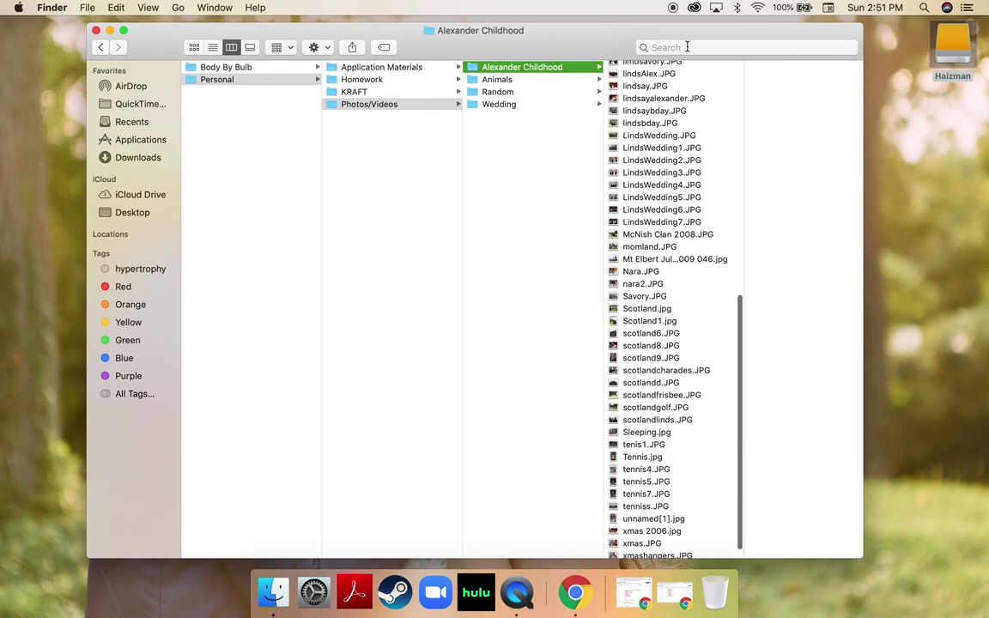
pyautogui.scroll(-2, 687, 216)
pyautogui.scroll(20, 684, 321)
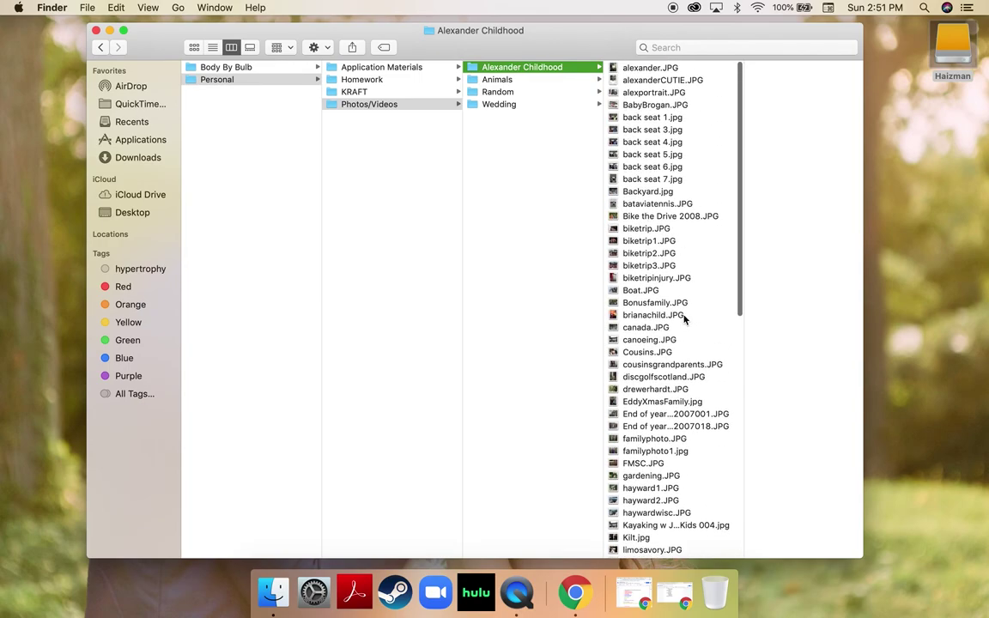
# View the Body By Bulb folder, return to the hard drive's top level and close its window.
pyautogui.click(225, 69)
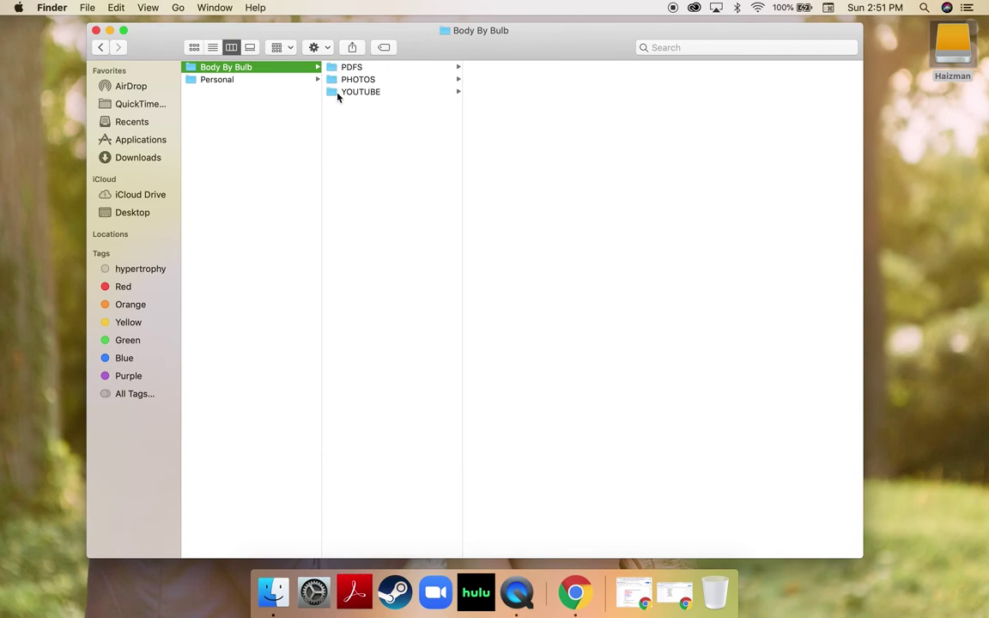
pyautogui.click(265, 104)
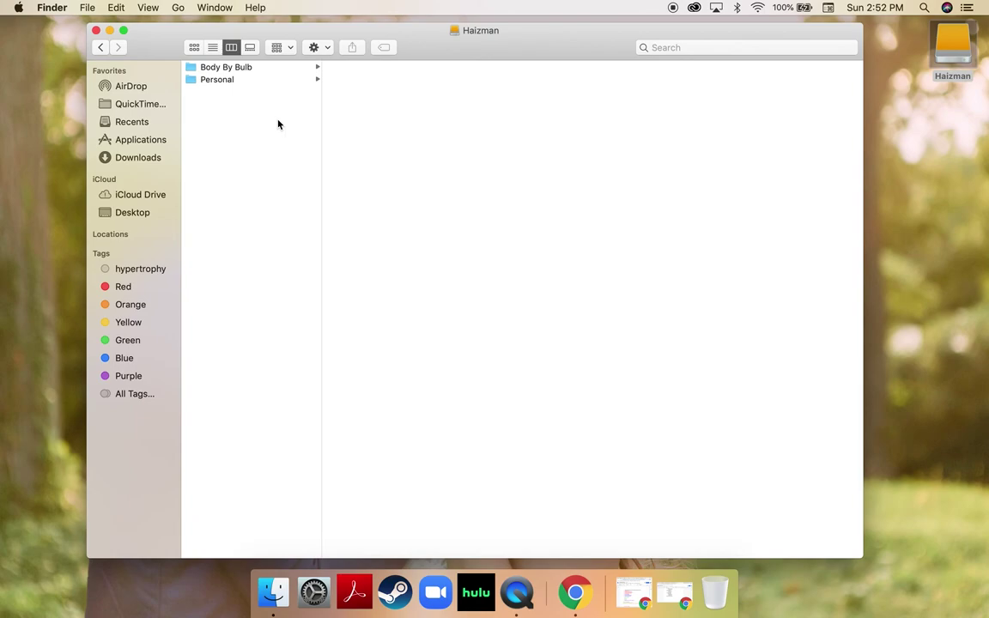
pyautogui.click(96, 31)
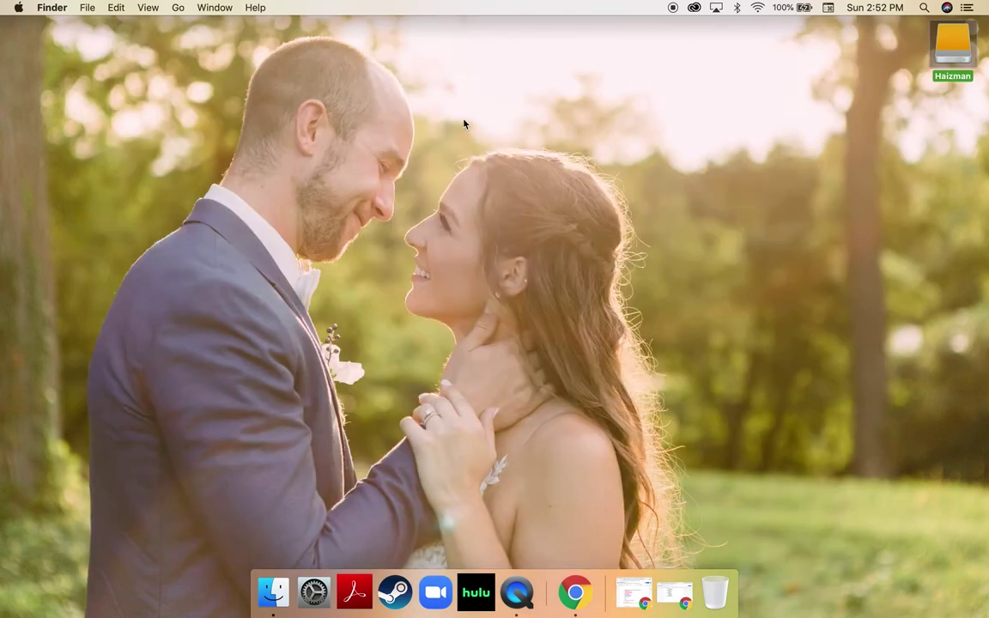
# Reopen the external hard drive and show the contents of the KRAFT folder inside Personal.
pyautogui.doubleClick(953, 44)
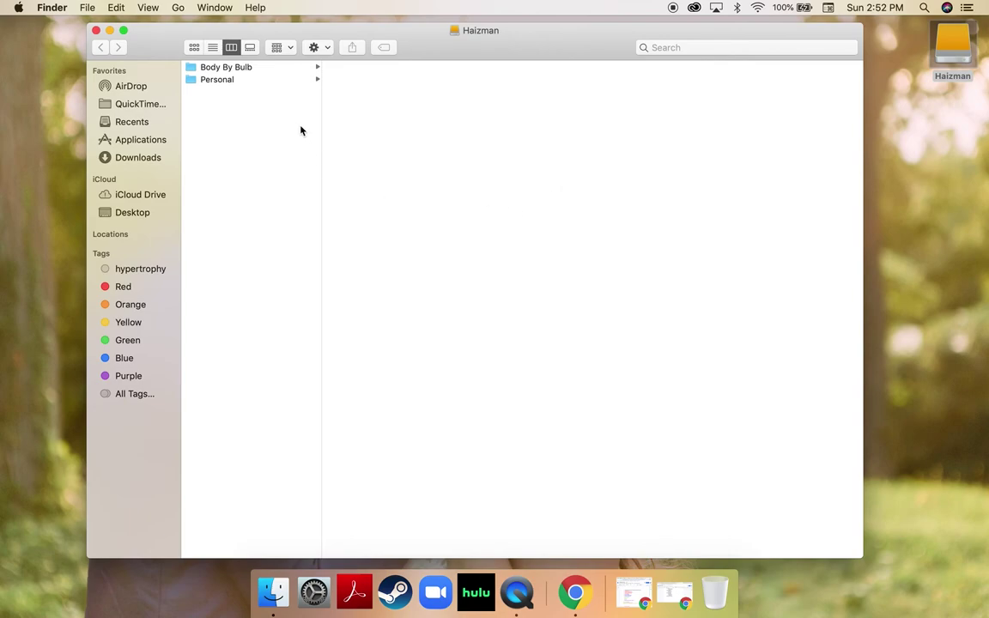
pyautogui.press('Down')
pyautogui.press('Down')
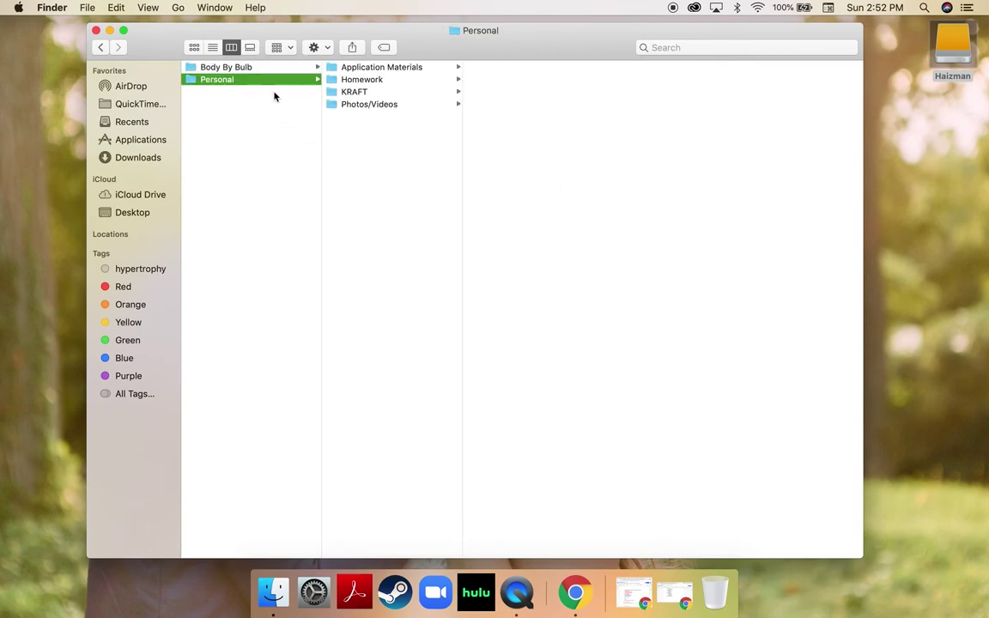
pyautogui.click(360, 92)
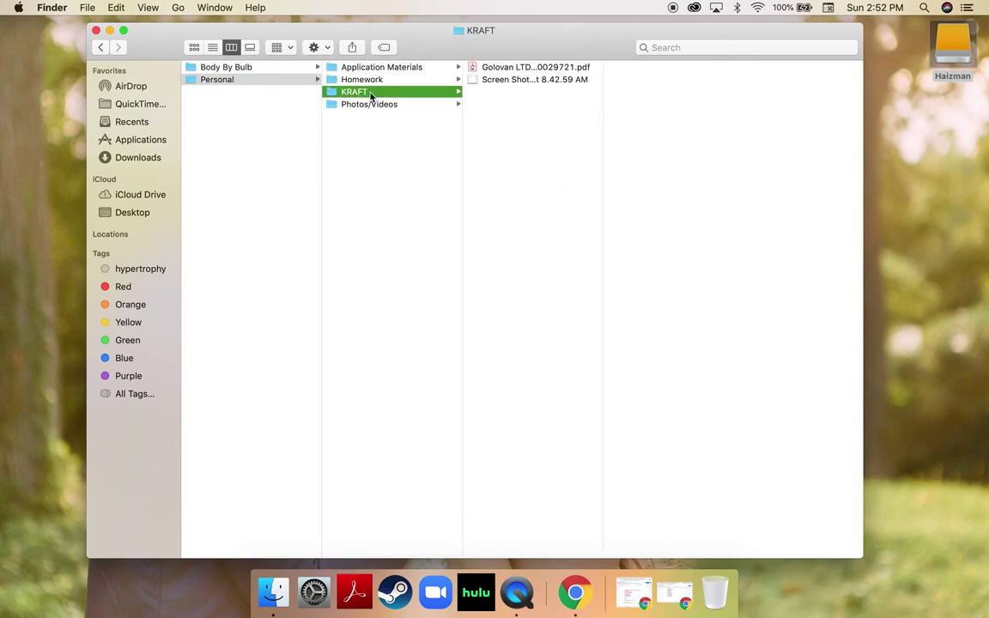
# Close the hard drive window, reopen the Digital Organization document in Chrome and point out "Clearly label everything, use folders" under its title.
pyautogui.click(95, 30)
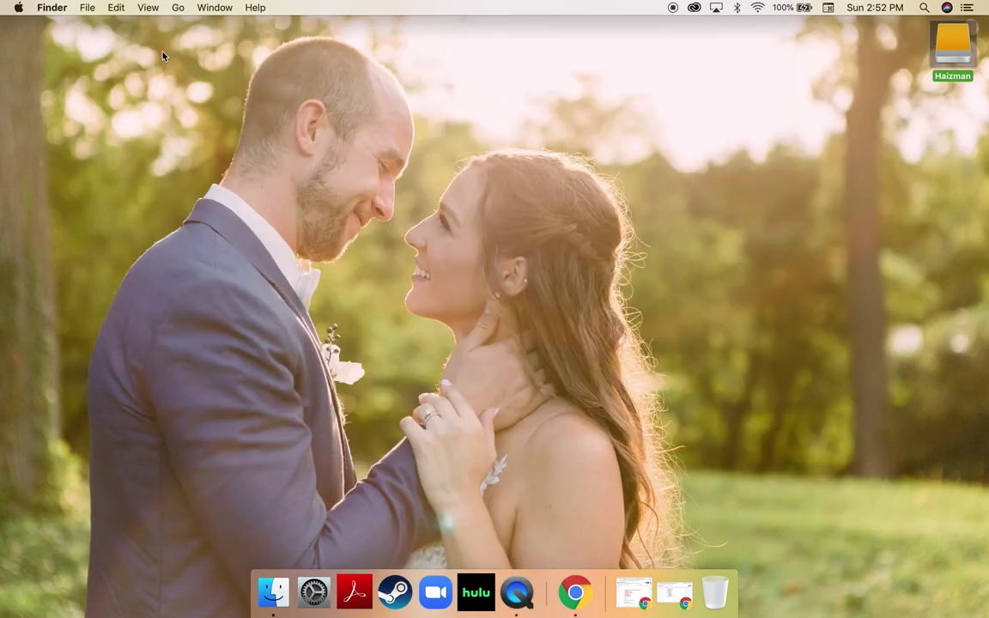
pyautogui.click(674, 585)
pyautogui.scroll(5, 611, 337)
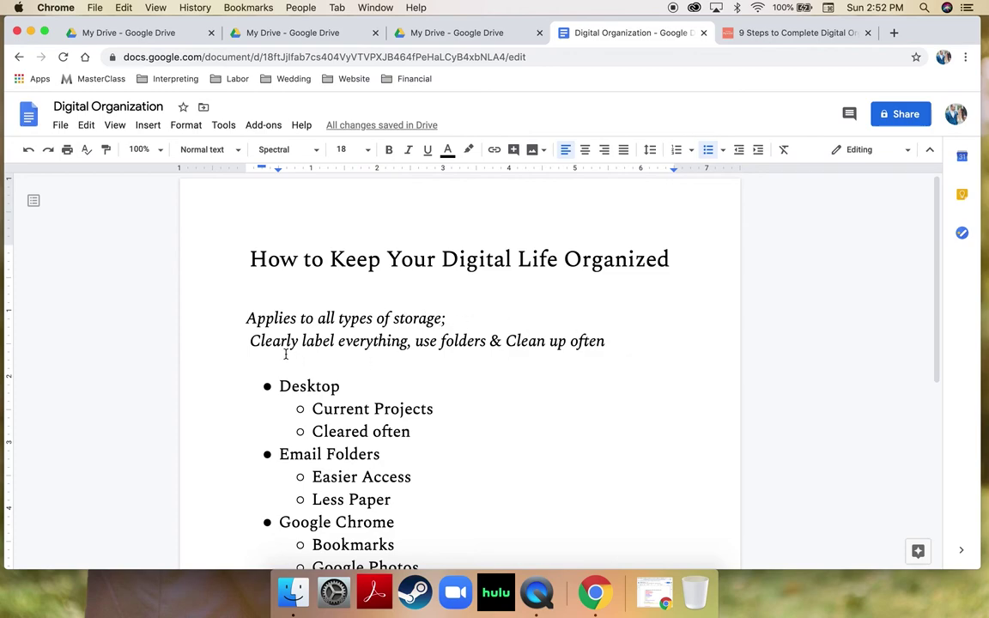
pyautogui.moveTo(247, 340); pyautogui.dragTo(486, 343)
pyautogui.click(487, 343)
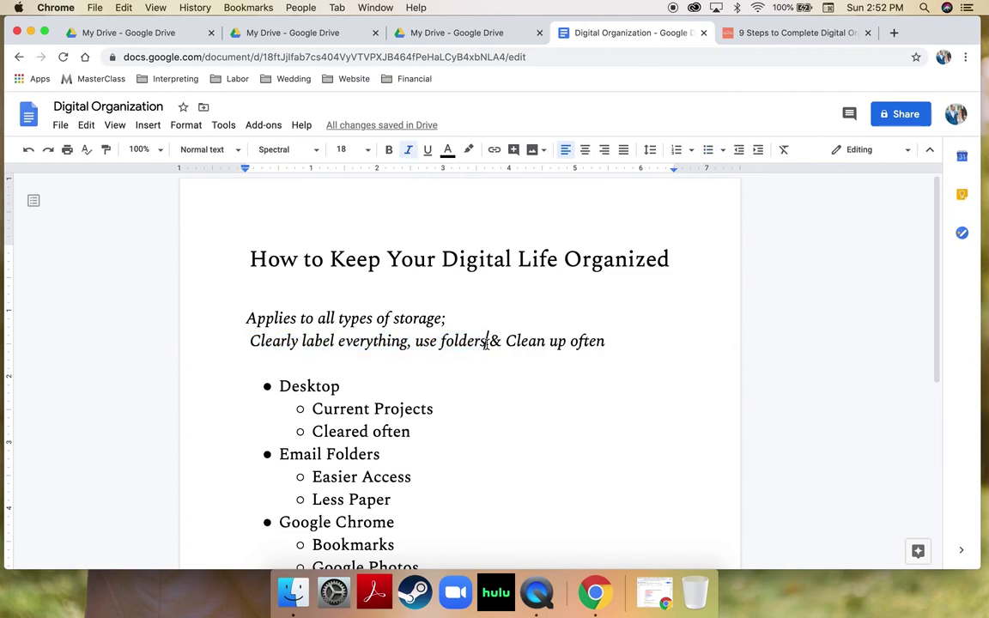
# Highlight the "Clean up often" and "use folders" advice above the bulleted list to emphasize it.
pyautogui.scroll(-3, 599, 351)
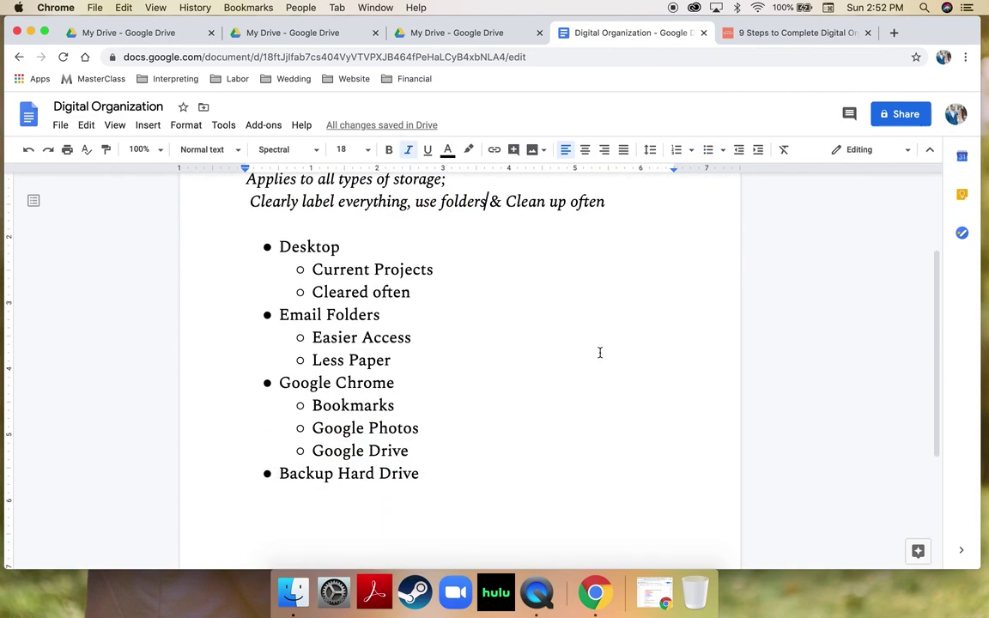
pyautogui.click(617, 198)
pyautogui.moveTo(617, 198); pyautogui.dragTo(501, 202)
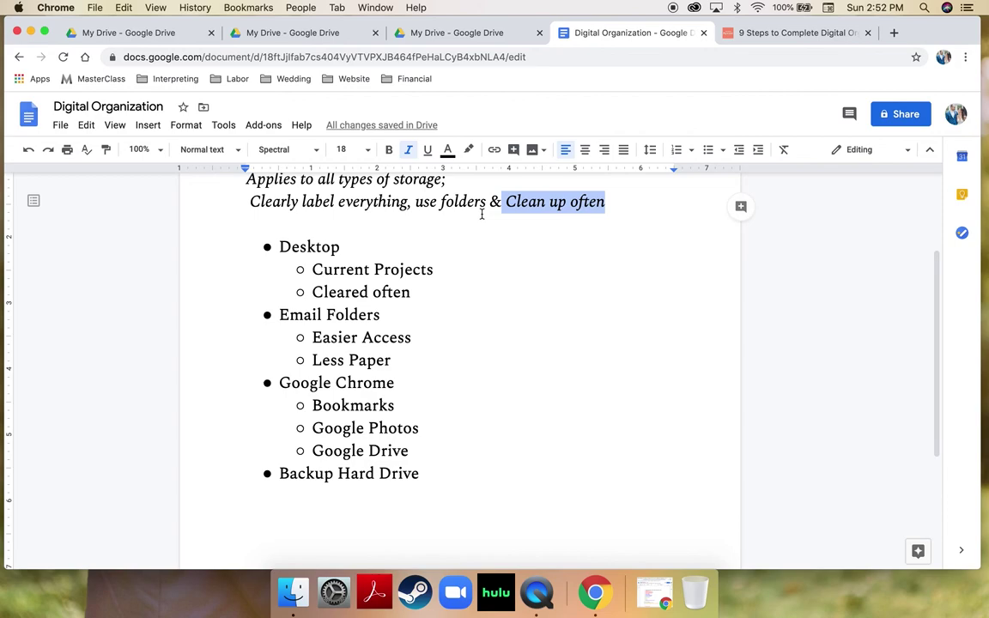
pyautogui.click(481, 205)
pyautogui.moveTo(610, 198); pyautogui.dragTo(444, 210)
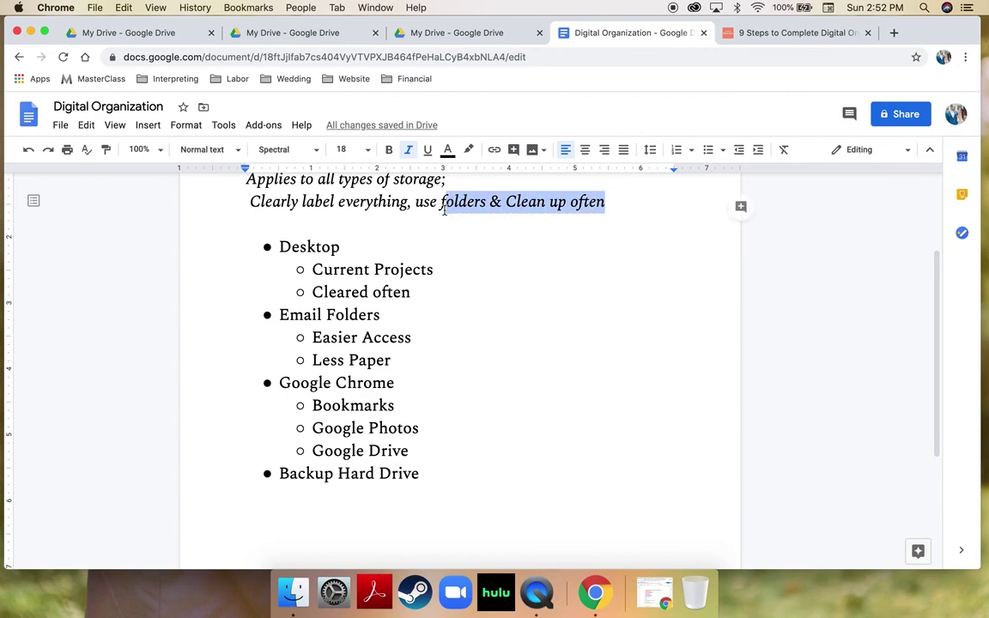
pyautogui.click(358, 246)
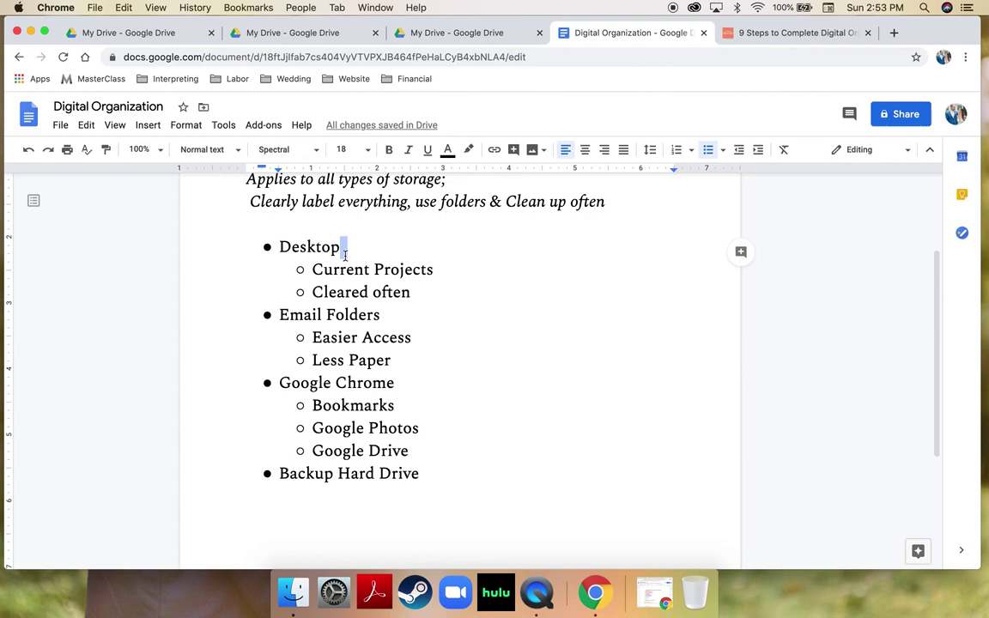
# Glance at My Drive, return to the Digital Organization document and review its outline from Desktop to Backup Hard Drive.
pyautogui.click(198, 36)
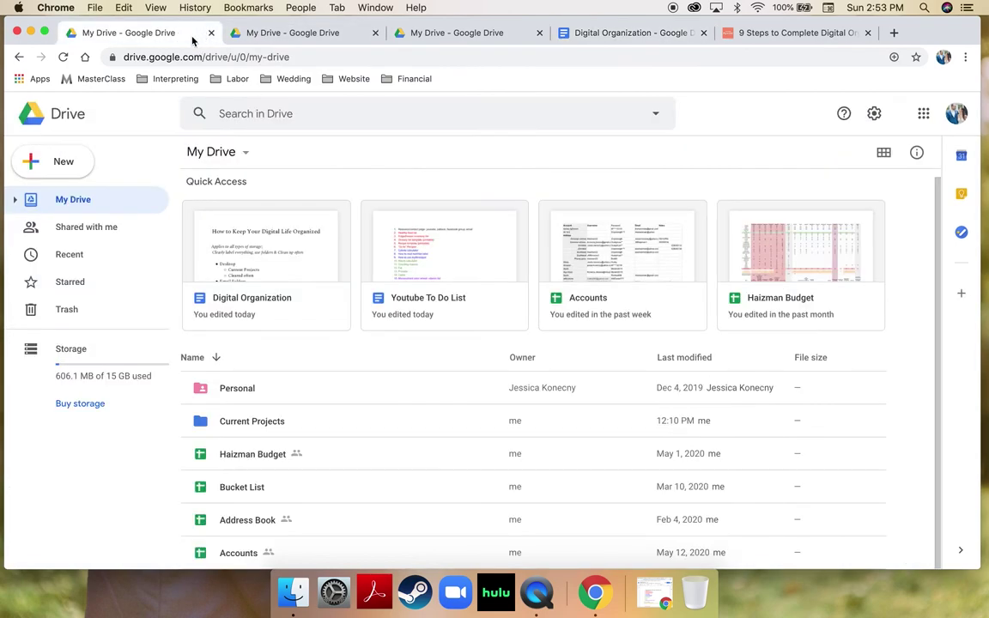
pyautogui.click(598, 34)
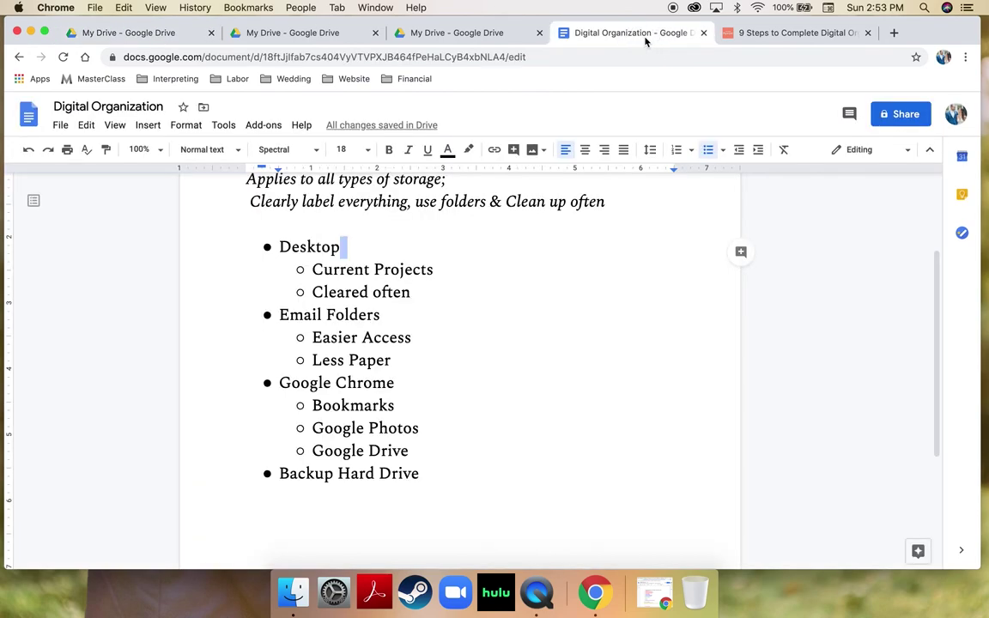
pyautogui.scroll(2, 554, 355)
pyautogui.click(552, 303)
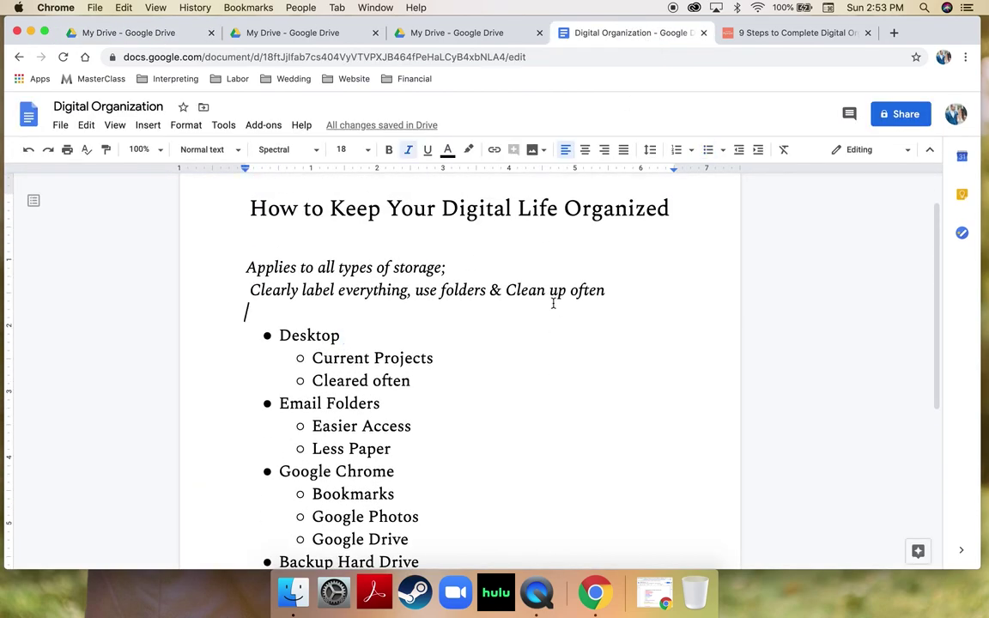
pyautogui.scroll(-1, 553, 303)
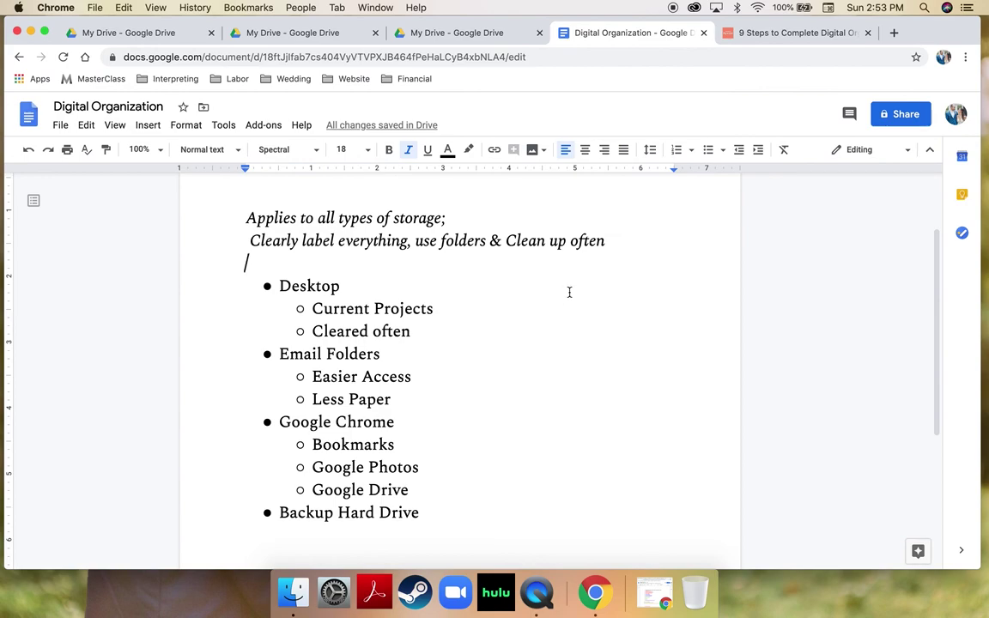
pyautogui.scroll(-1, 479, 367)
pyautogui.scroll(-1, 479, 368)
pyautogui.scroll(5, 480, 368)
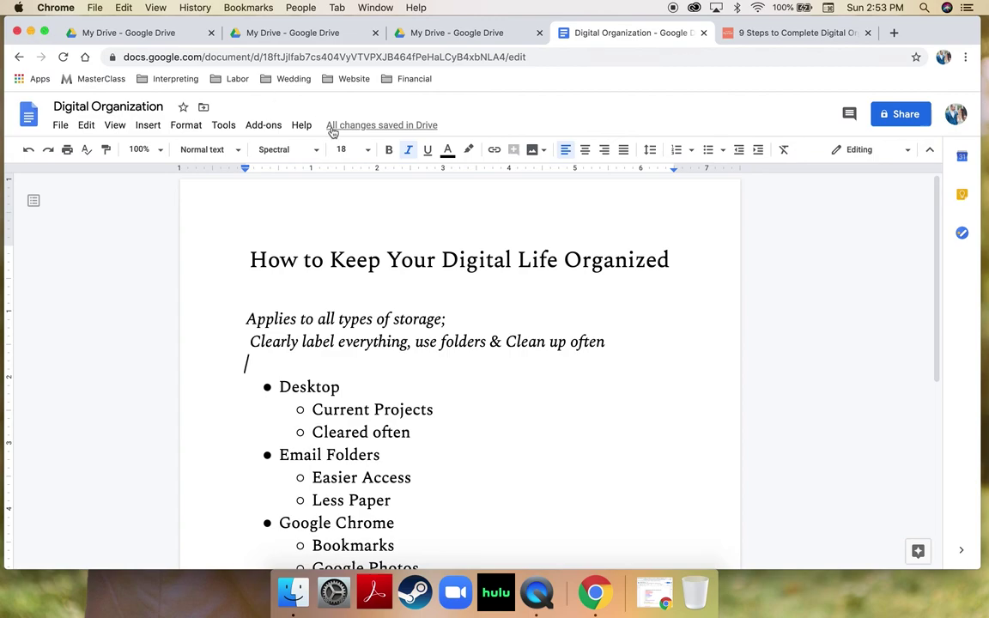
# Switch to the blog post "9 Steps to Complete Digital Organization" and go back to its title and introduction.
pyautogui.click(764, 34)
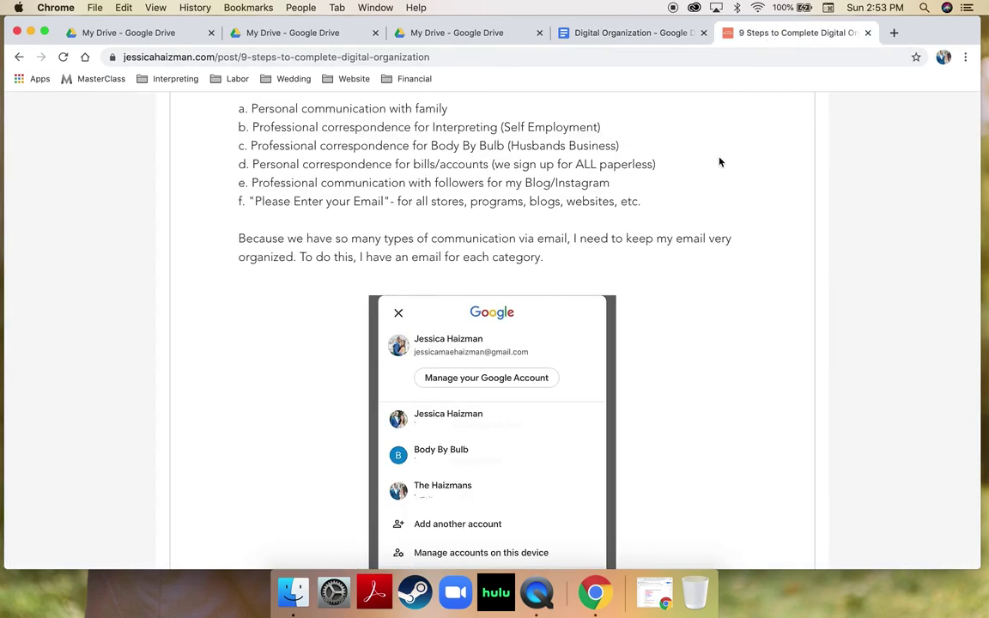
pyautogui.scroll(10, 697, 263)
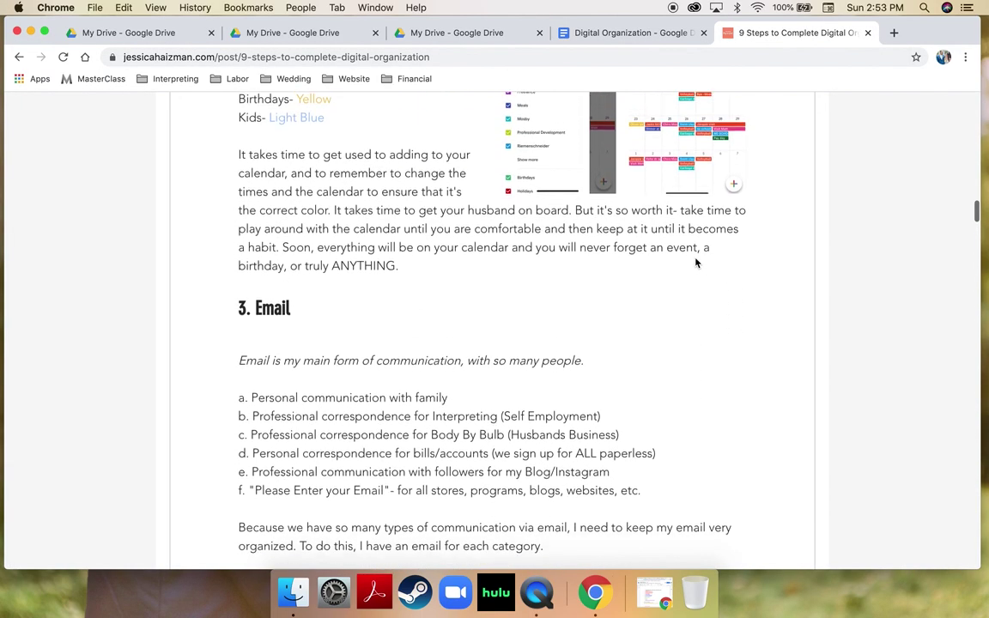
pyautogui.scroll(15, 697, 262)
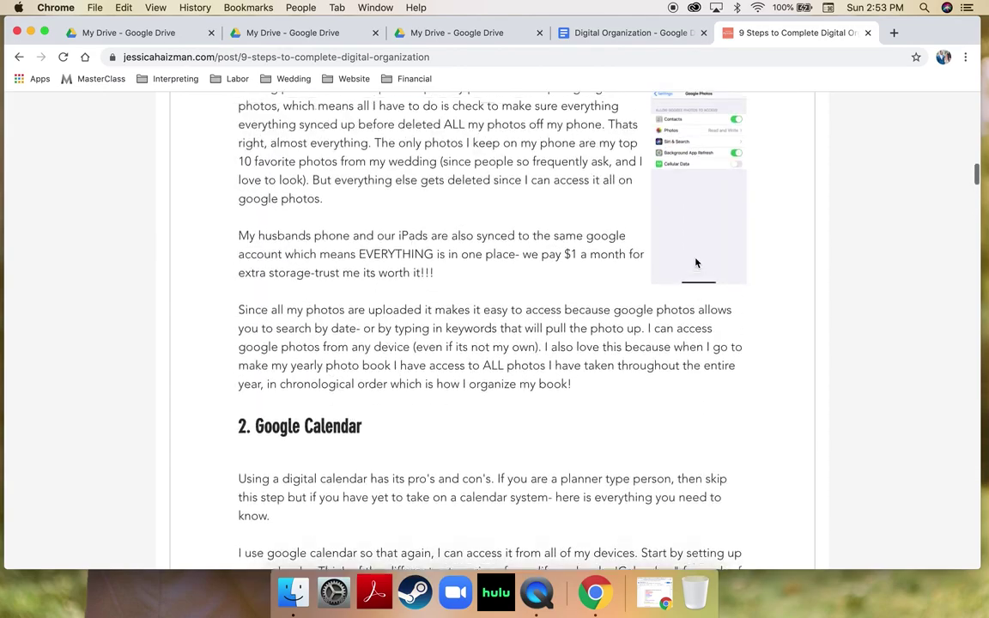
pyautogui.scroll(10, 697, 263)
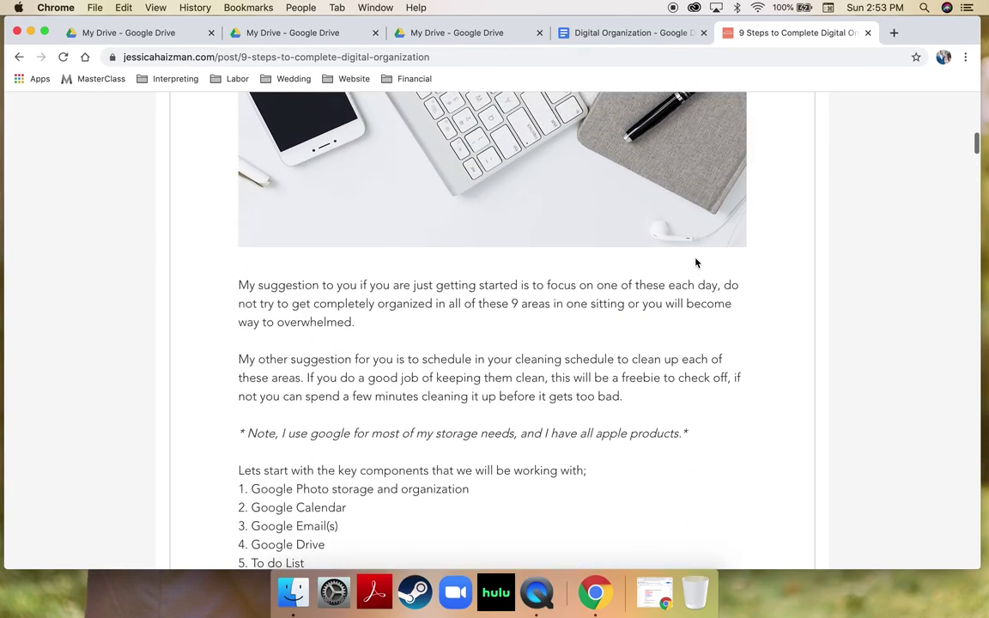
pyautogui.scroll(10, 697, 263)
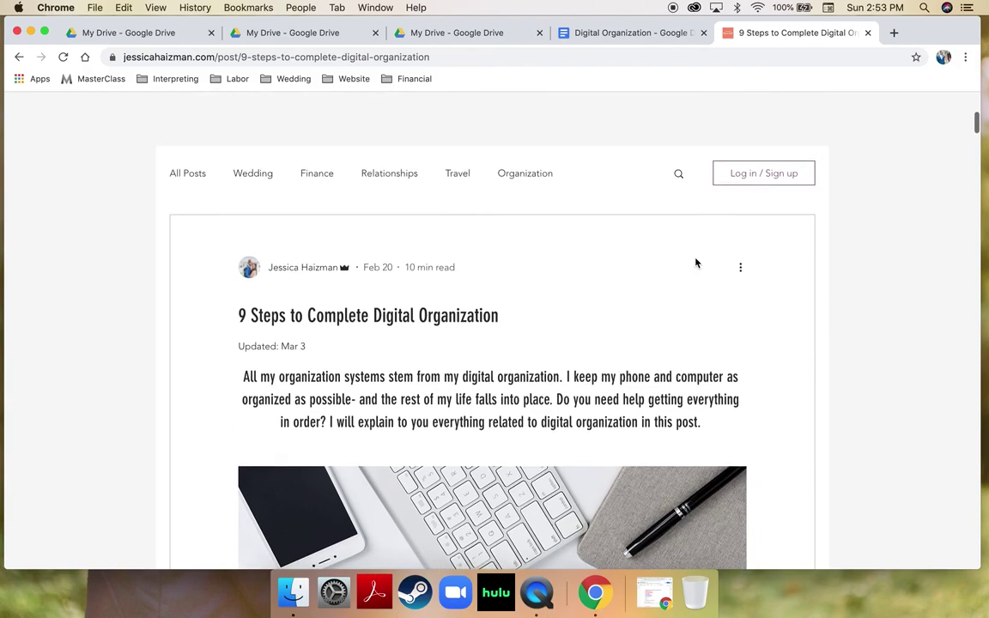
# Look through the post's key components list and its Photo Storage, Google Calendar and Email sections.
pyautogui.scroll(-12, 579, 382)
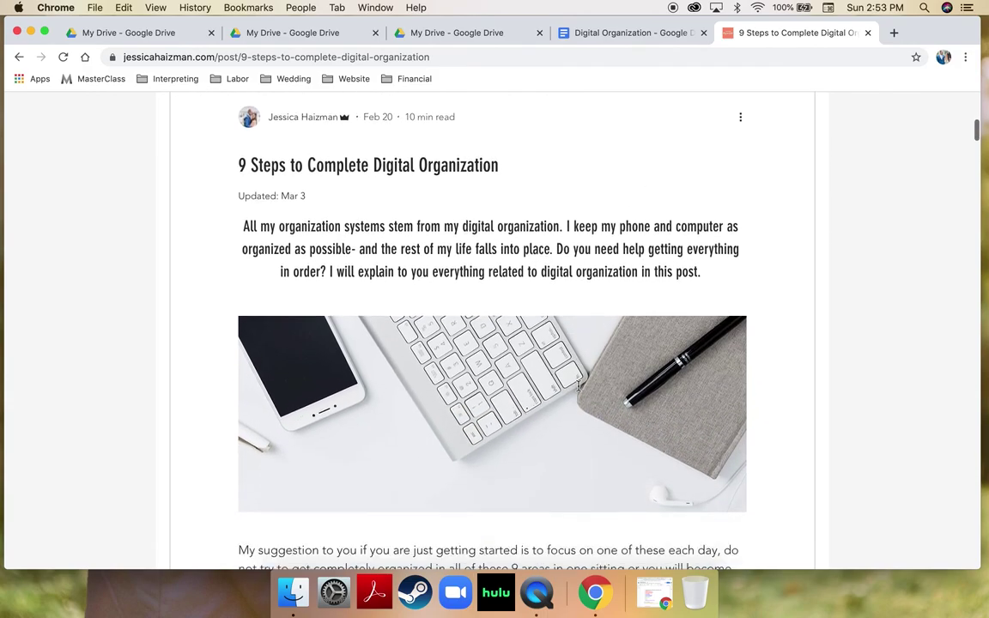
pyautogui.scroll(-8, 578, 386)
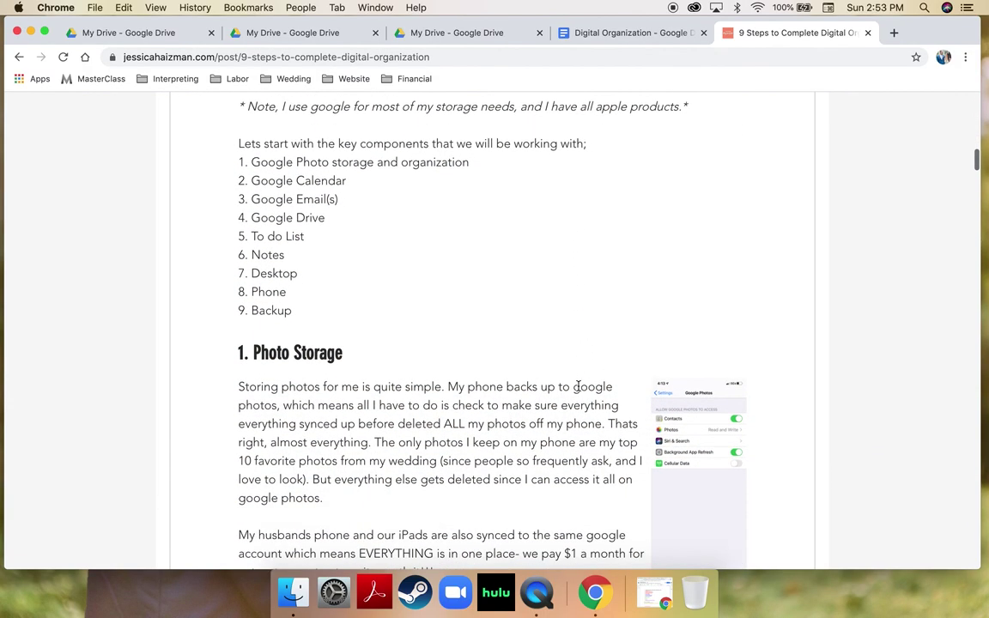
pyautogui.scroll(-10, 577, 386)
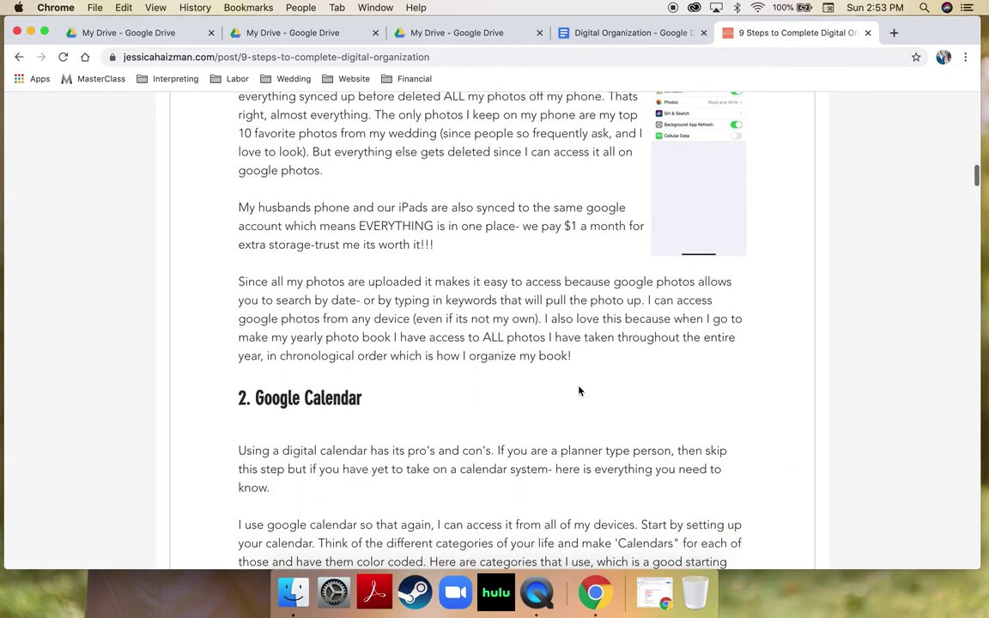
pyautogui.scroll(-14, 578, 391)
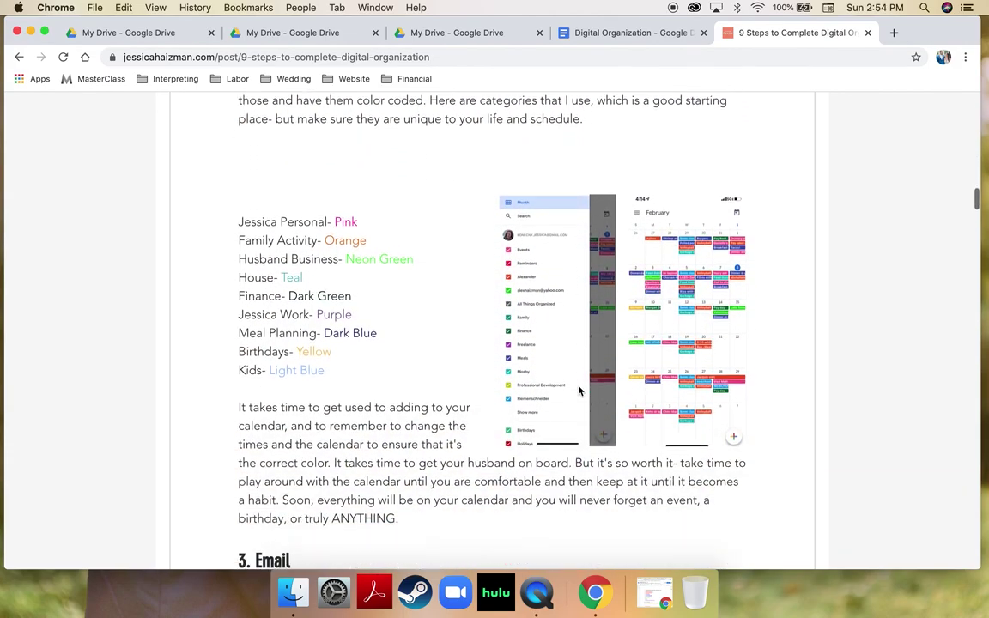
pyautogui.scroll(-1, 579, 392)
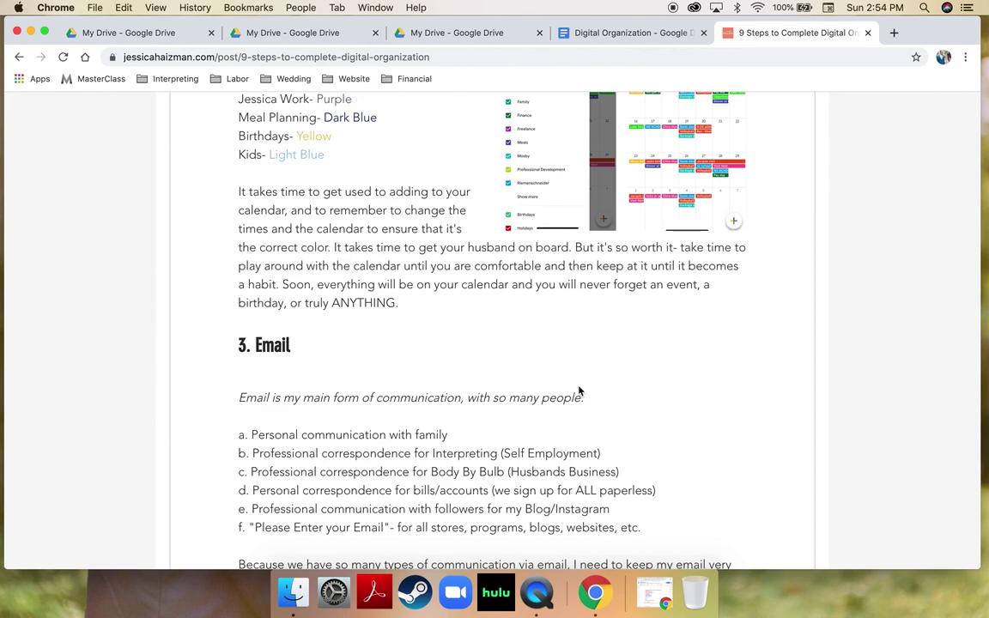